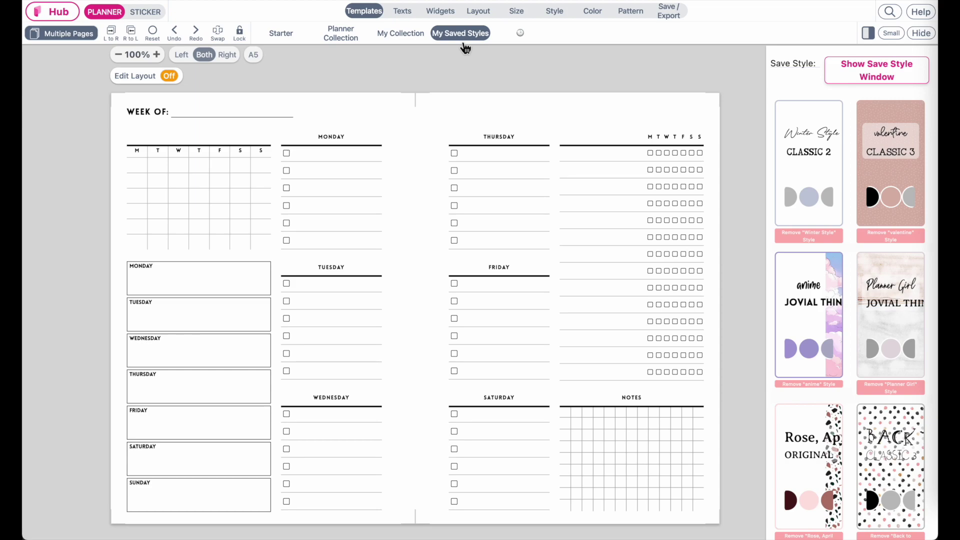
Try the saved styles Winter Style, valentine, anime, Planner Girl and Back to School on the weekly spread
click(803, 141)
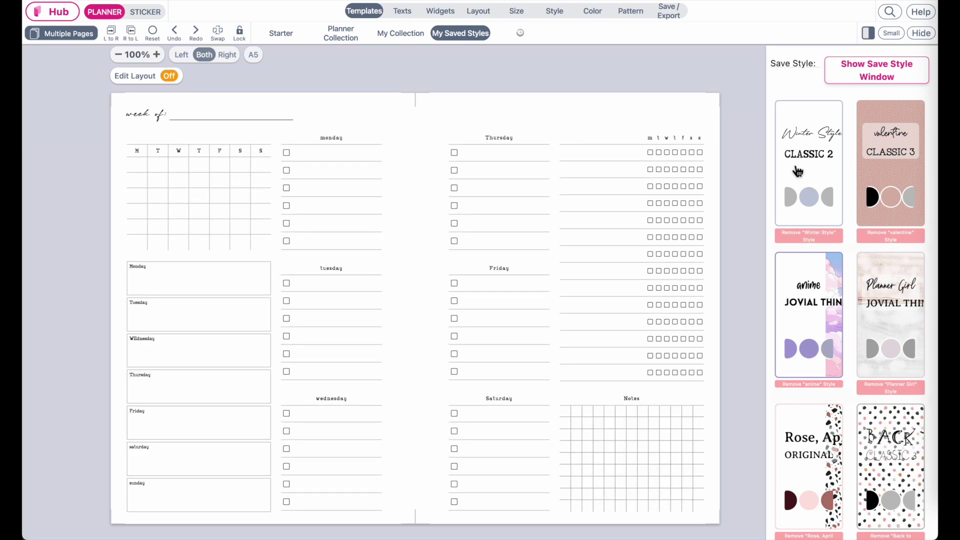
click(903, 153)
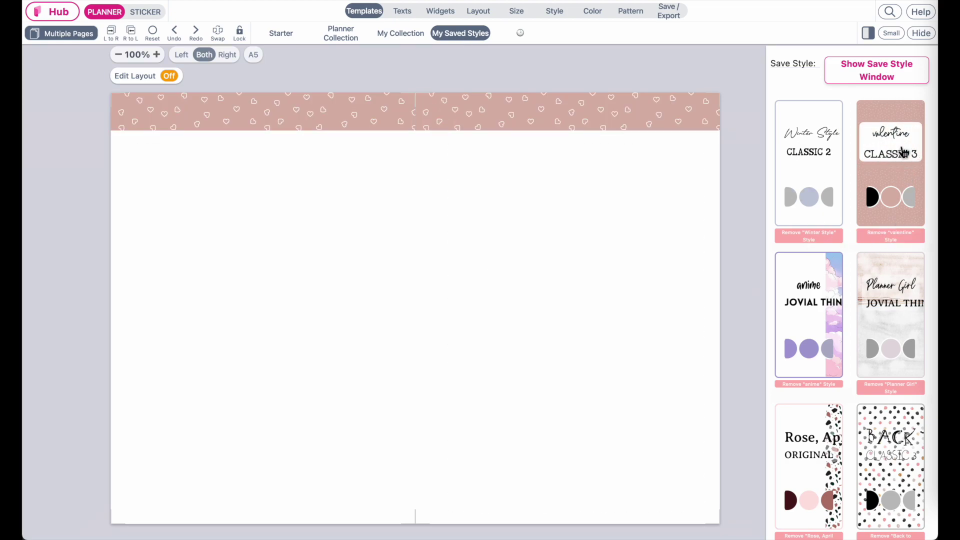
click(820, 289)
scroll(820, 288, down, 3)
click(898, 237)
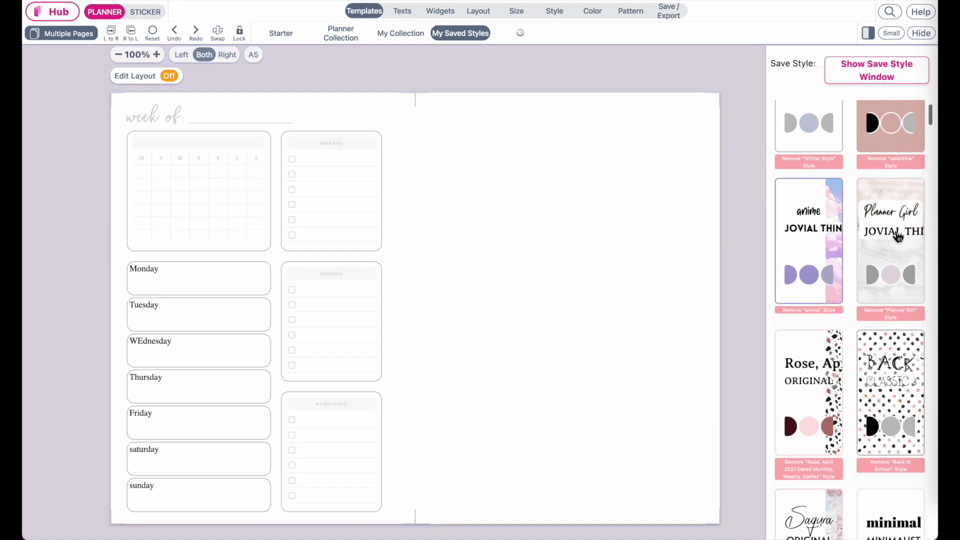
scroll(899, 237, down, 3)
click(891, 310)
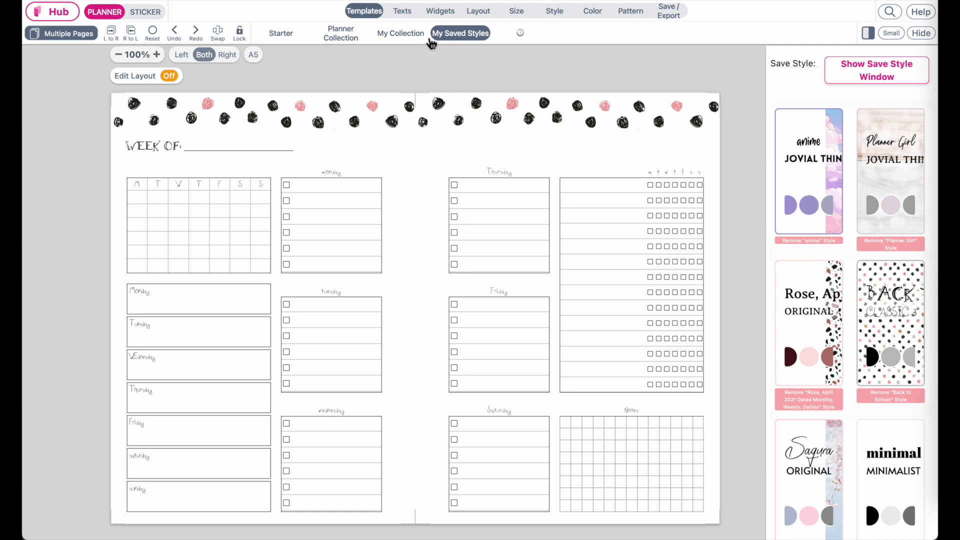
Try the saved Rose, minimal gray, Abstract Boho and Tropical 2 styles on the weekly spread
click(819, 325)
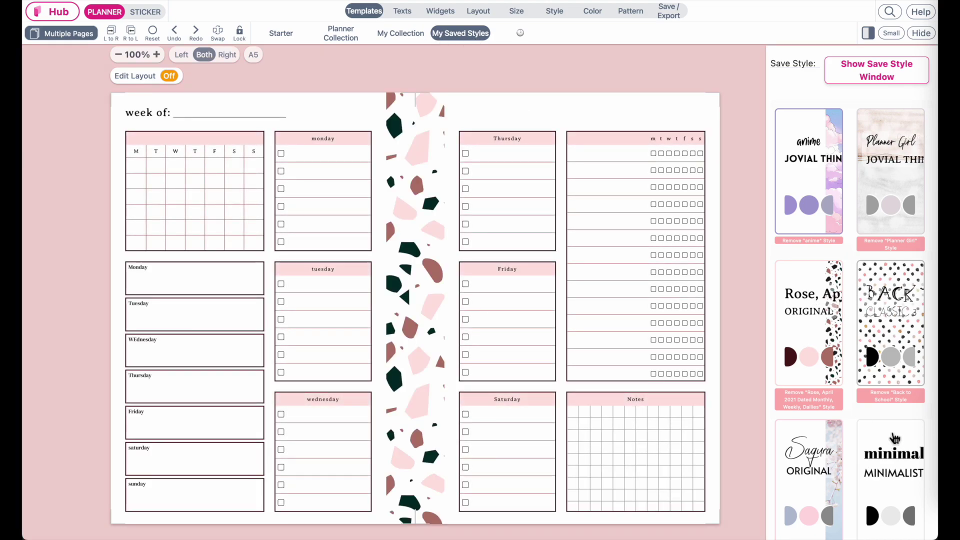
scroll(898, 400, down, 5)
click(892, 320)
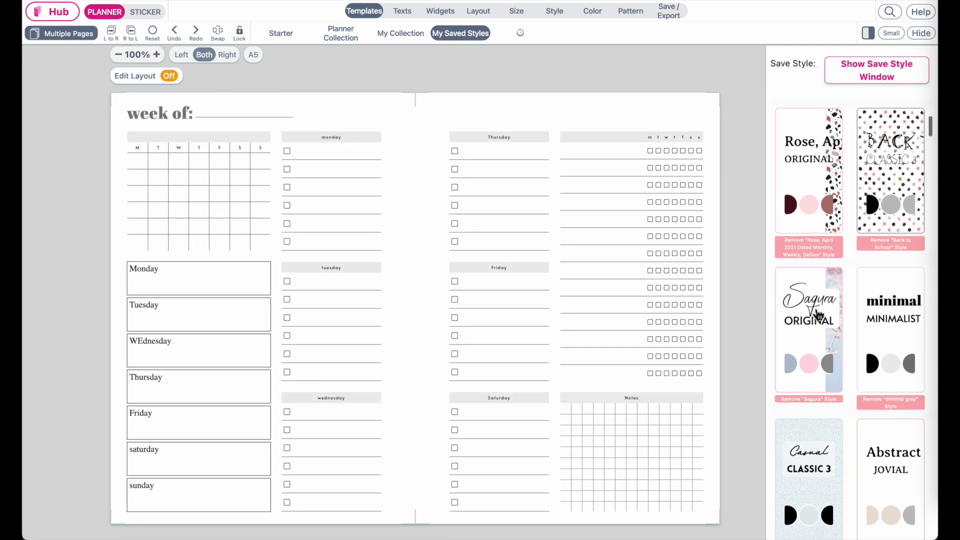
scroll(815, 325, down, 4)
click(808, 350)
scroll(808, 360, down, 2)
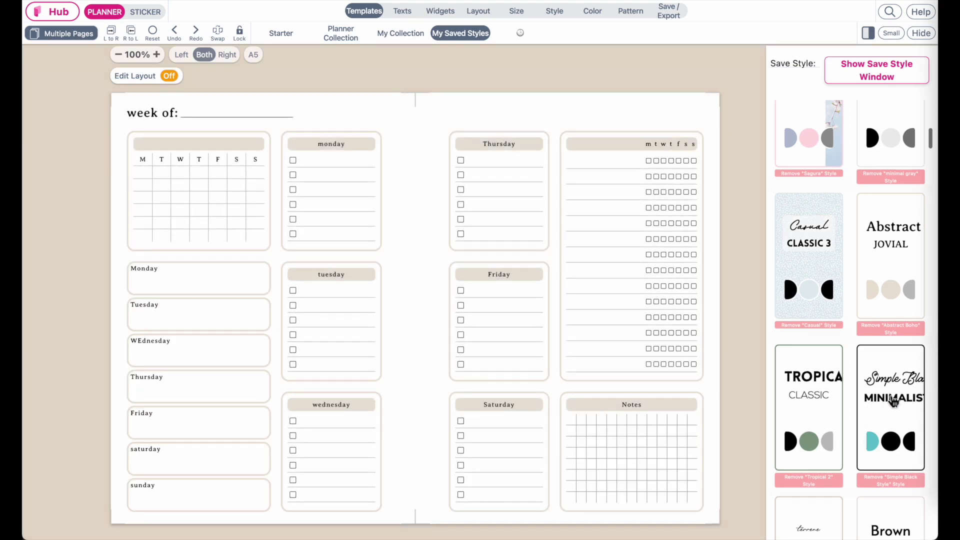
click(810, 468)
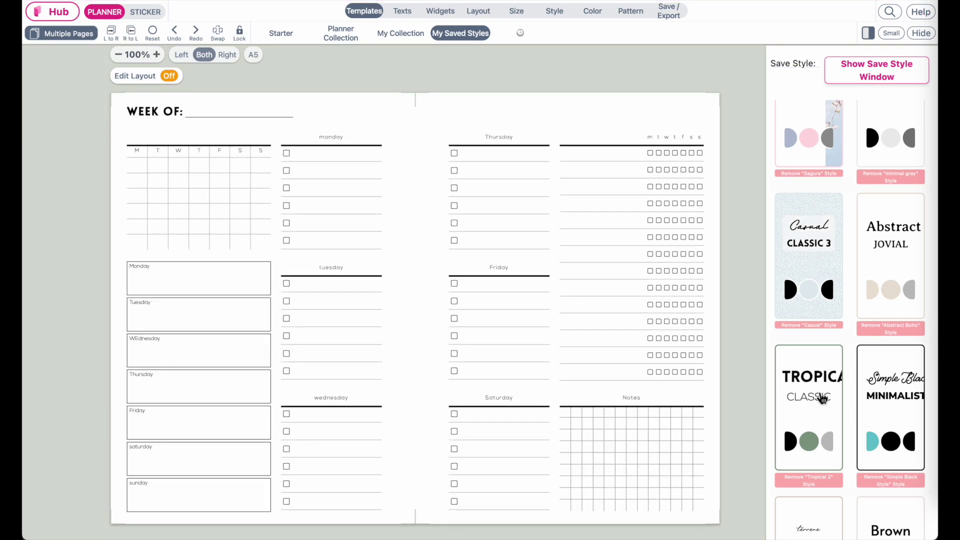
Apply the 'Weekly Planner, Starter' design to the planner pages
click(482, 8)
key(Return)
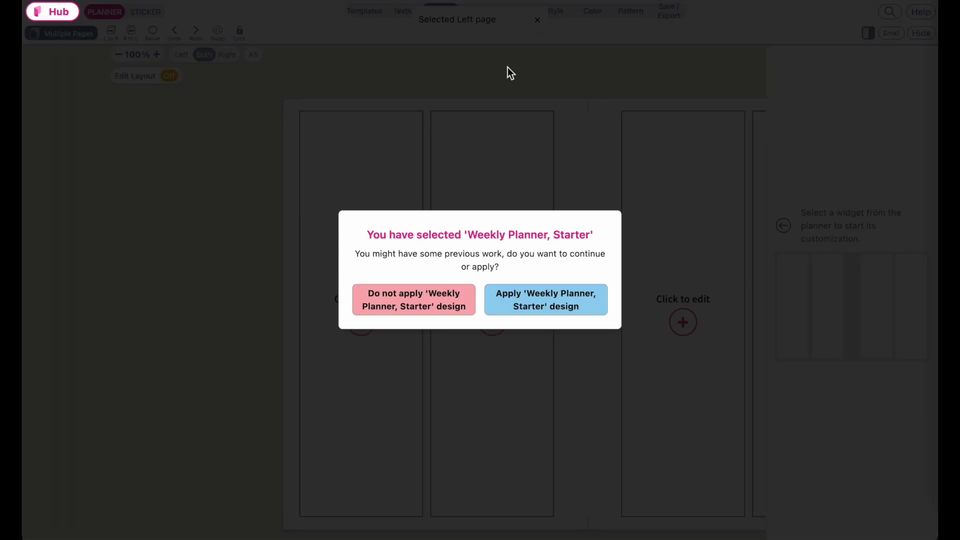
click(556, 307)
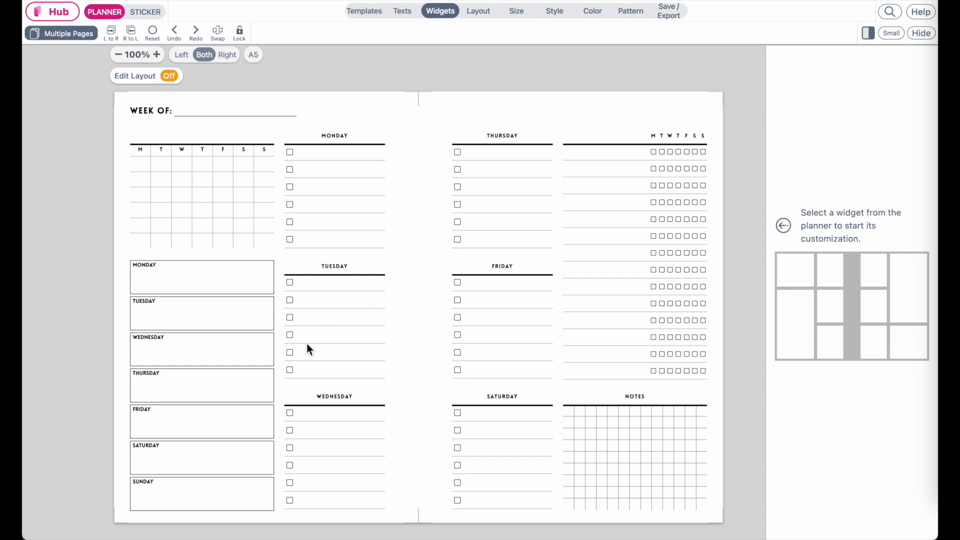
Review the saved styles and the text, color and background pattern options available for the planner
click(363, 11)
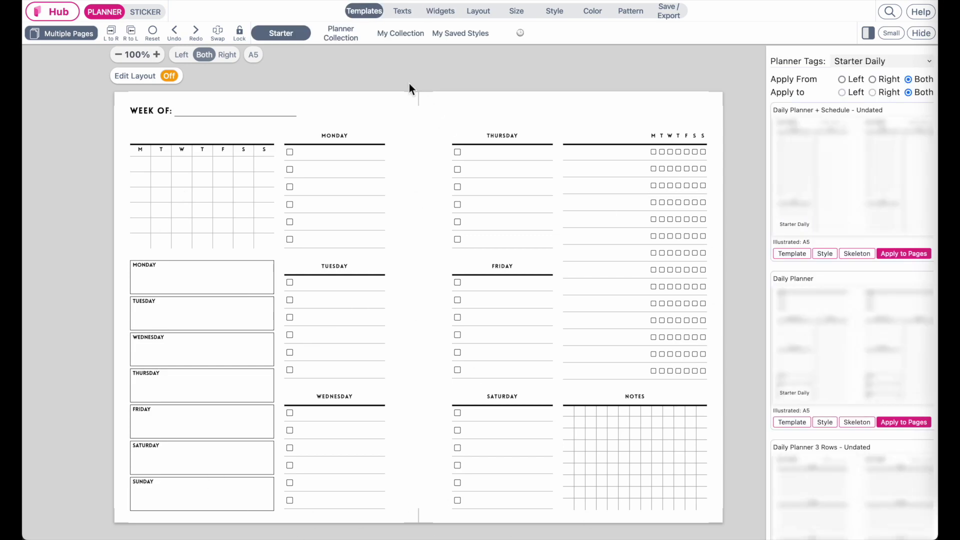
click(457, 33)
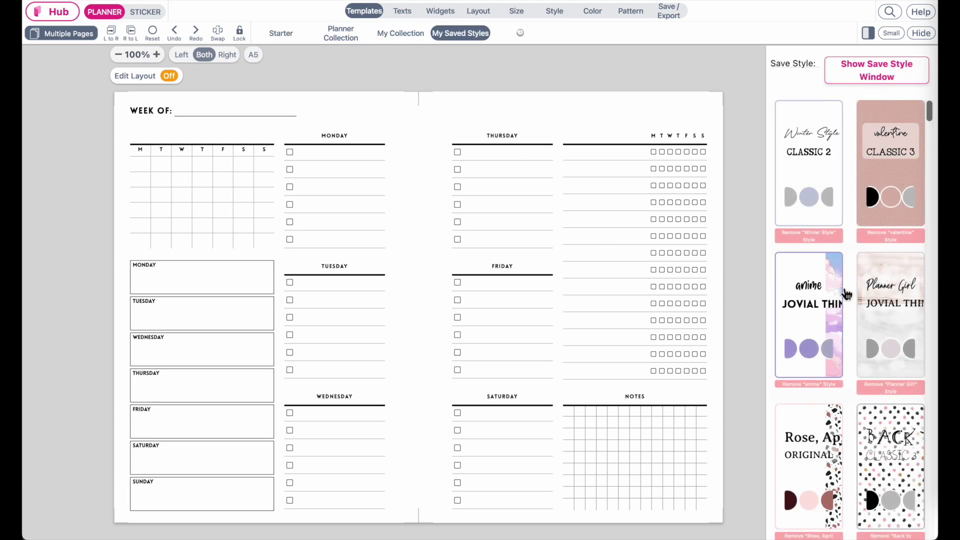
click(401, 11)
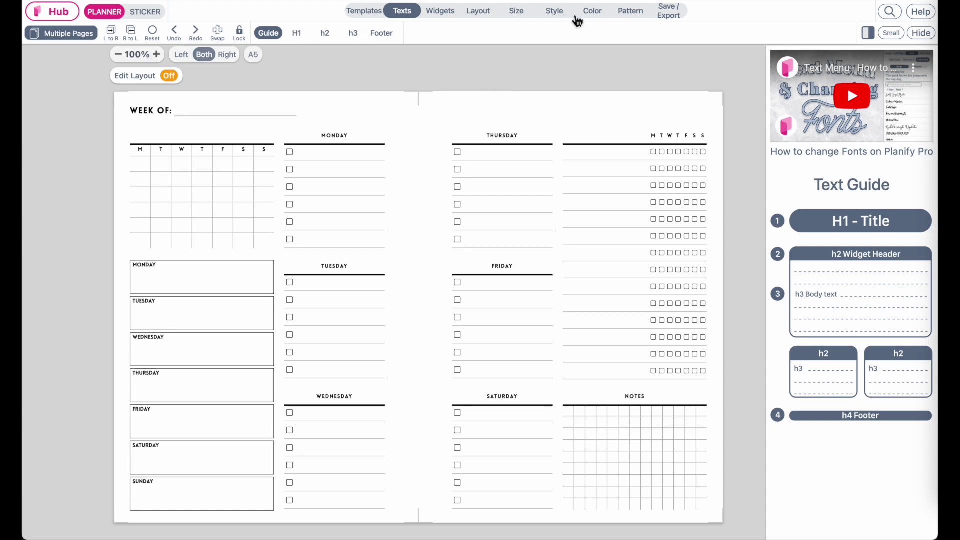
click(595, 15)
click(558, 18)
click(647, 13)
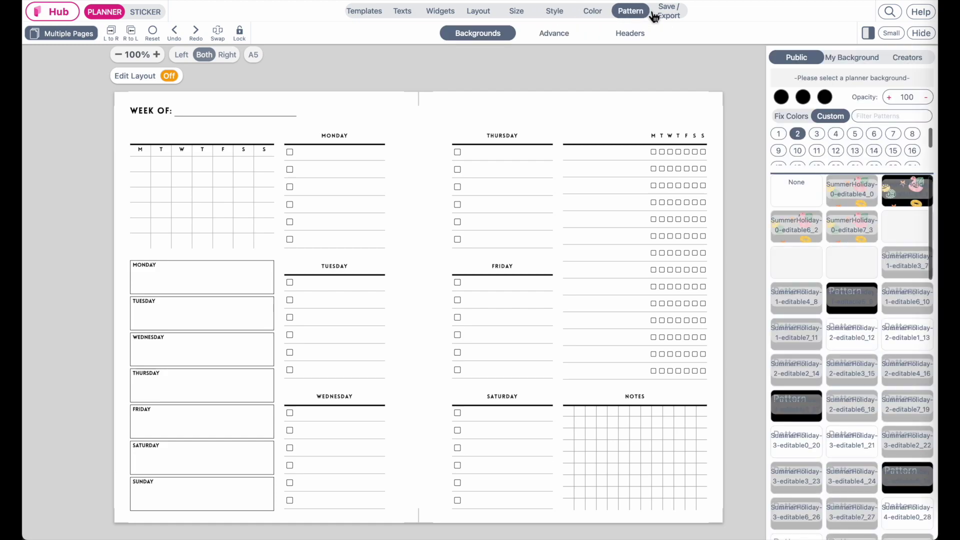
Try the Neutral widget styles Jovial, Jovial Thin, Original, Mellow and Mellow 2 on all widgets
click(563, 20)
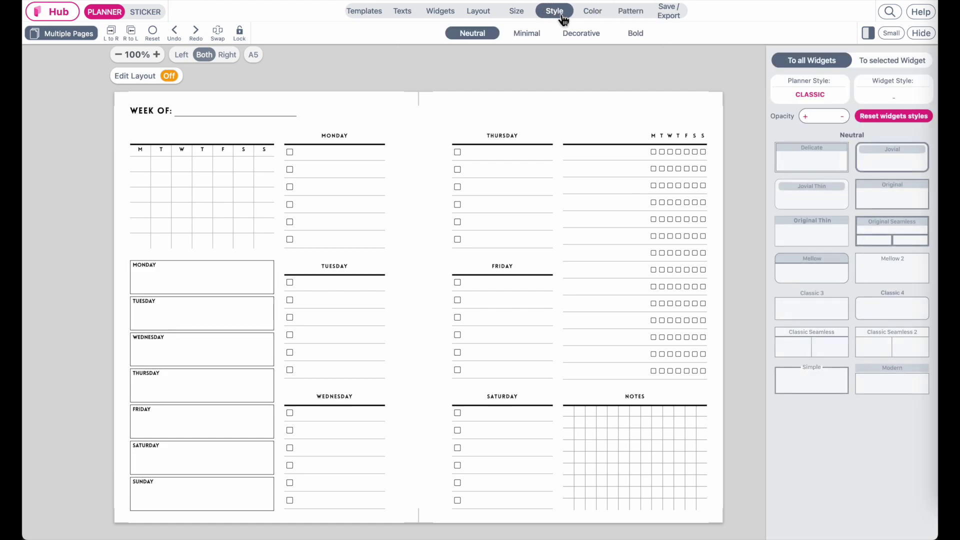
click(888, 160)
click(897, 202)
click(810, 220)
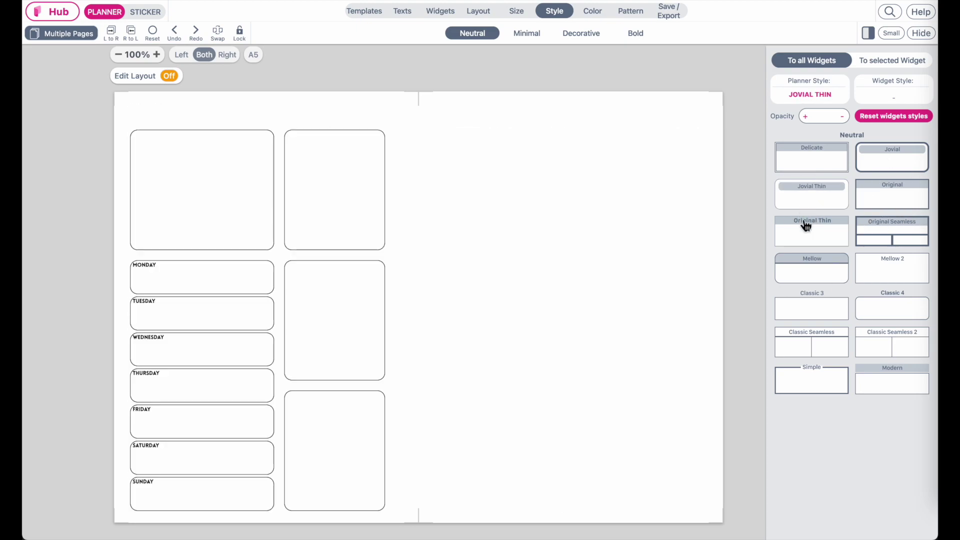
click(884, 199)
click(812, 274)
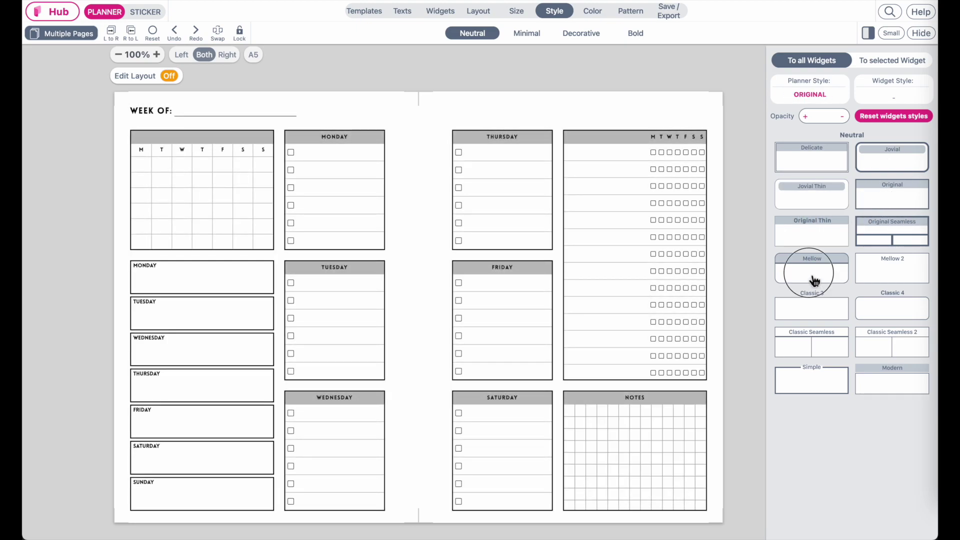
click(883, 279)
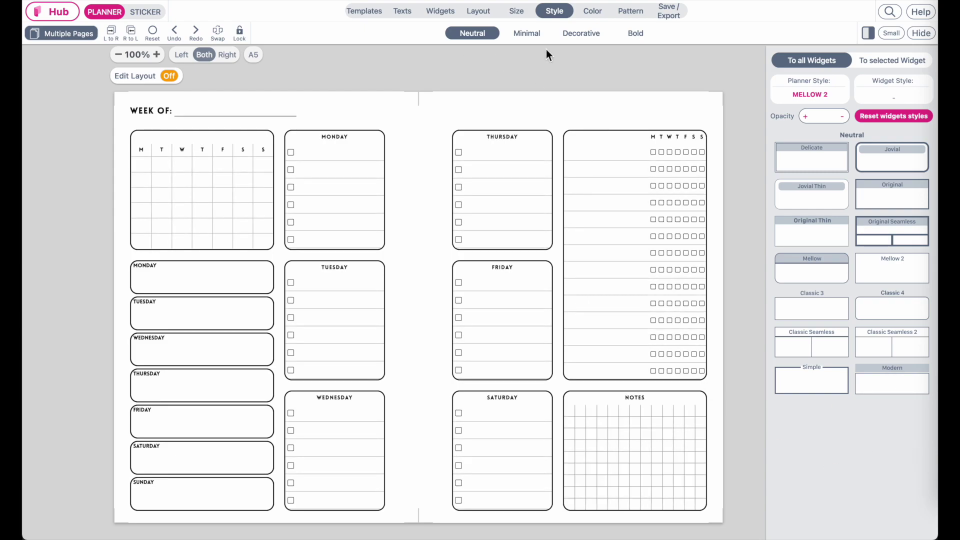
Try the Minimal widget styles on all widgets, going through Minimal, Classic, Classic 2, Classy, Plain, Vertical Side and Plain Rounded
click(525, 33)
click(808, 270)
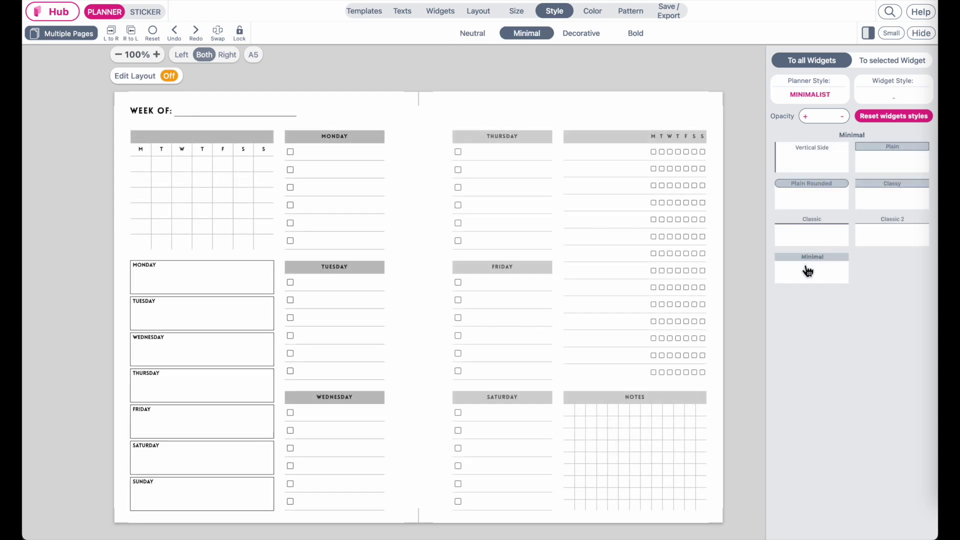
click(810, 239)
click(892, 243)
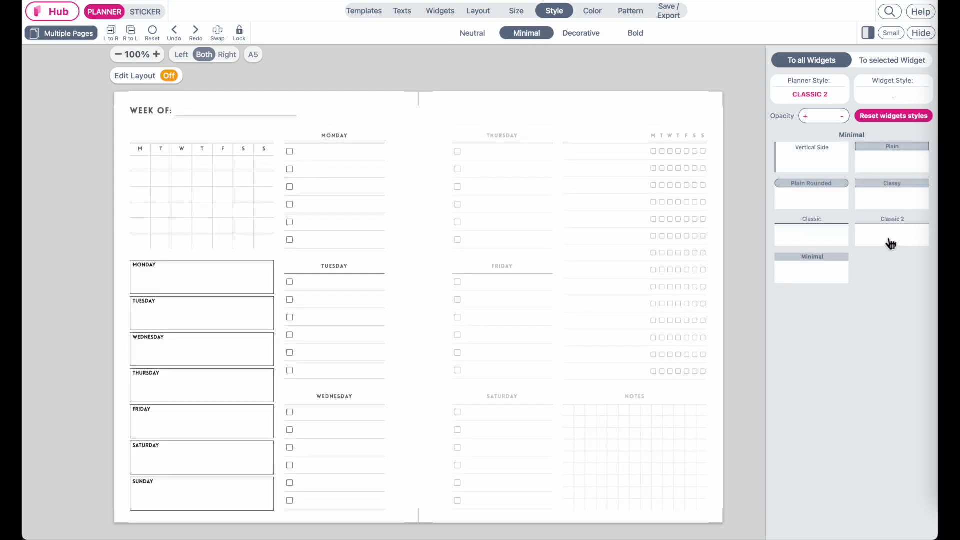
click(892, 190)
click(875, 159)
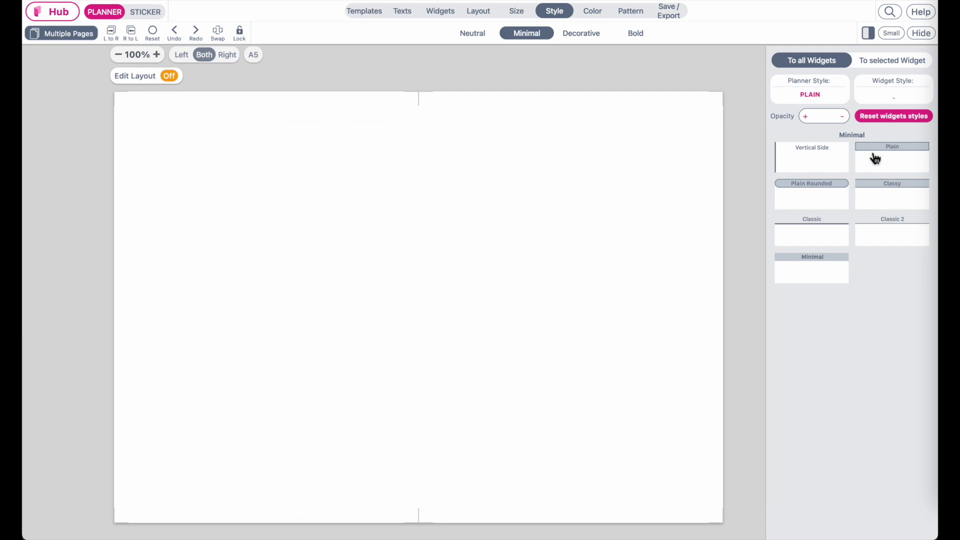
click(797, 163)
click(801, 188)
Compare the Neutral styles Jovial and Original on all widgets, ending with Original
click(475, 34)
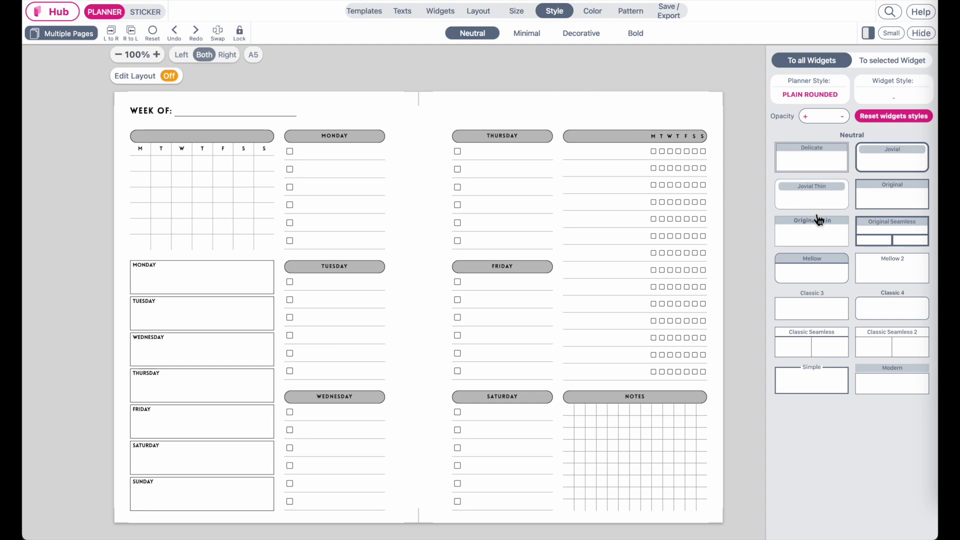
click(892, 165)
click(893, 198)
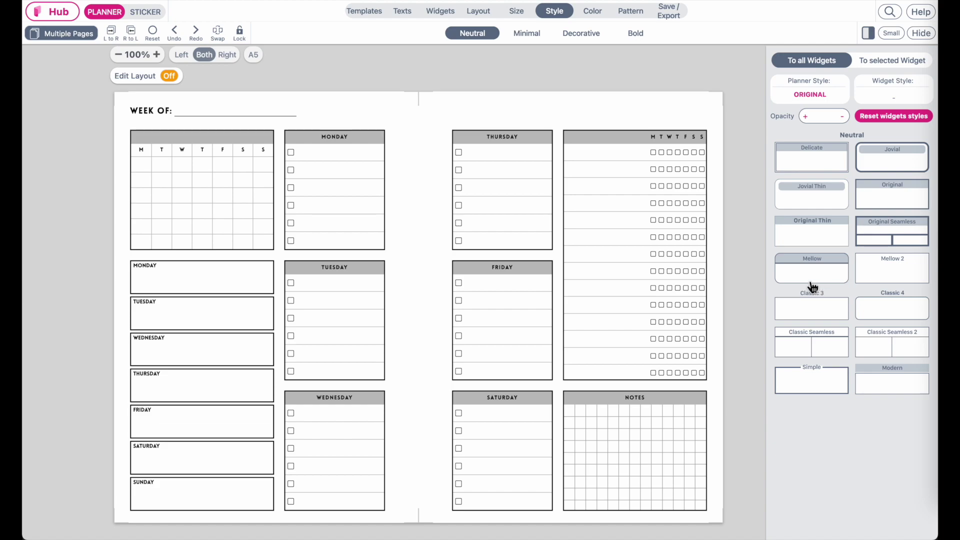
Check the planner's color options and apply the Minimal style Classic to all widgets
click(590, 12)
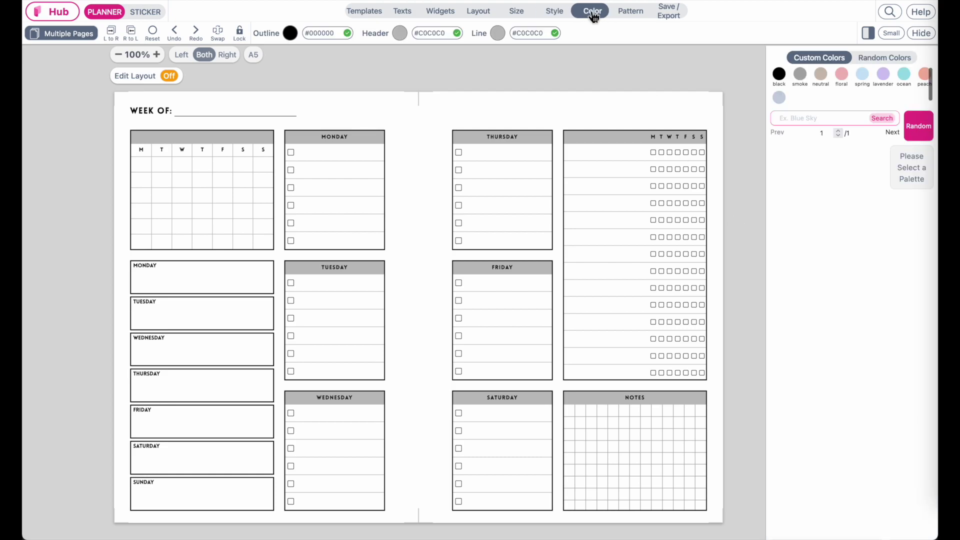
click(554, 11)
click(527, 35)
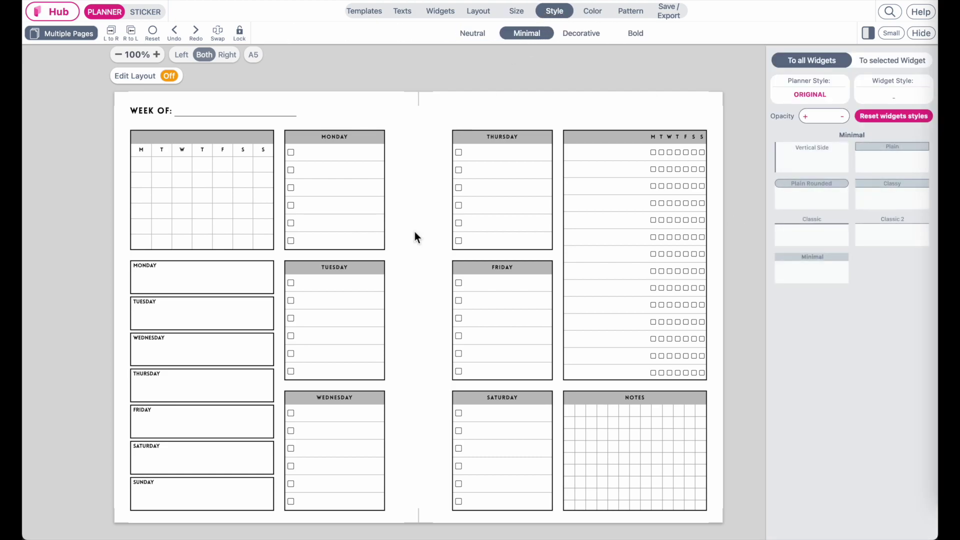
click(811, 236)
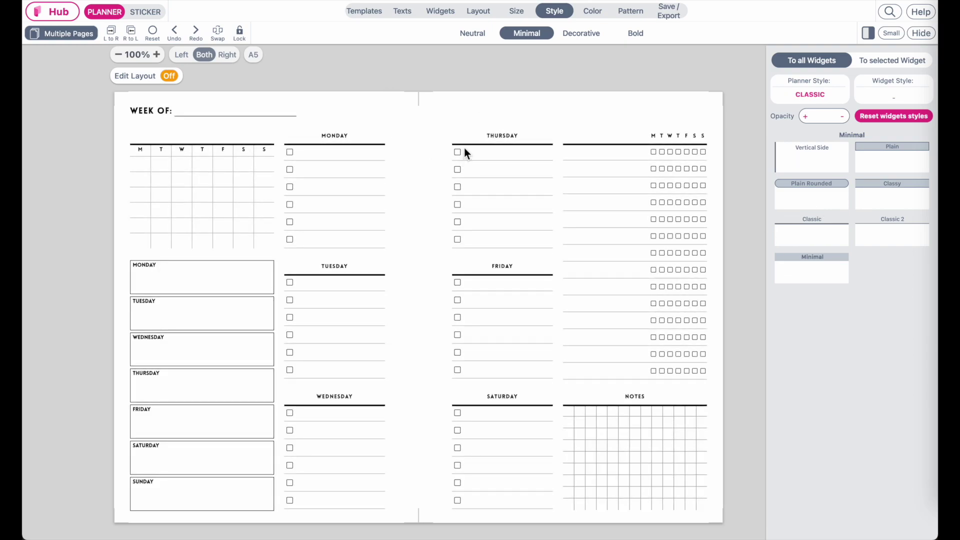
Try the Neutral styles Original, Original Thin, Jovial, Classic 4 and Classic 3 on all widgets
click(474, 35)
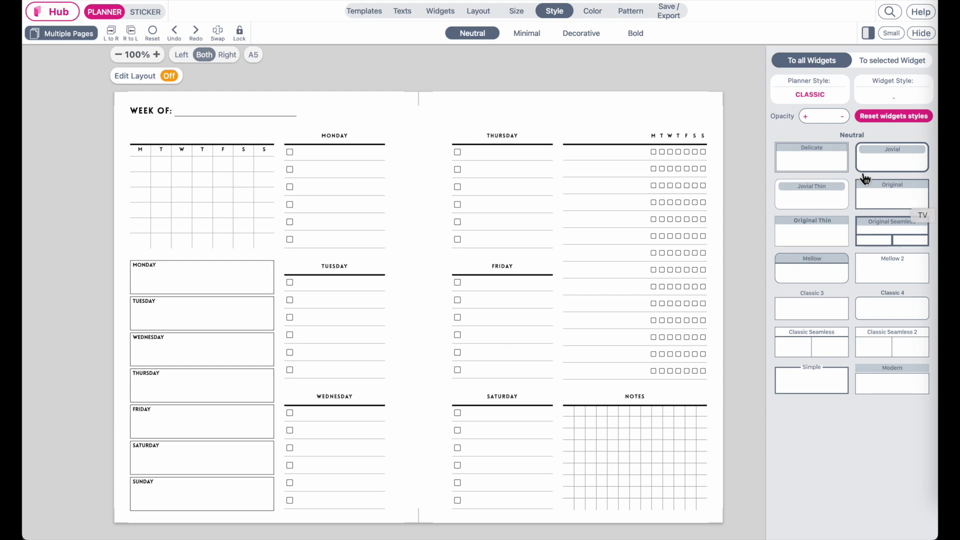
click(908, 189)
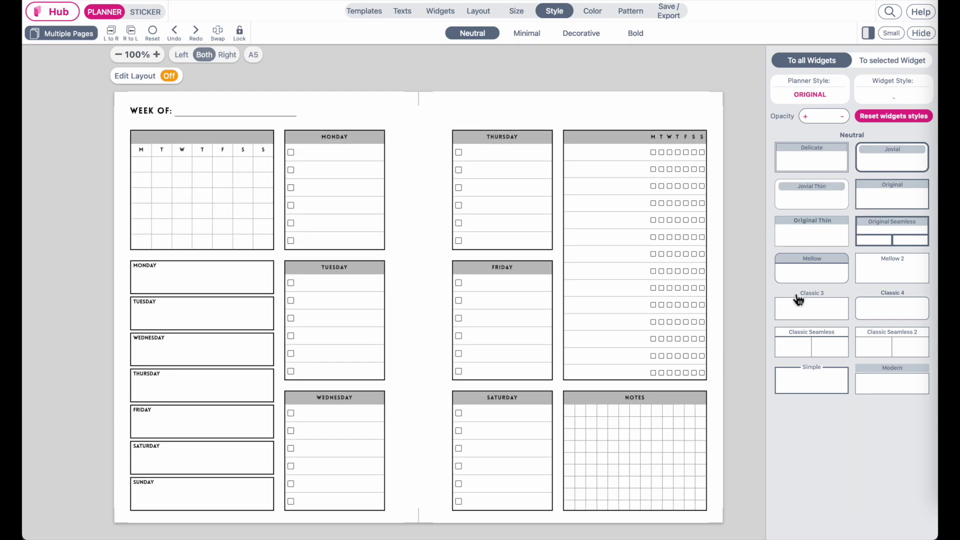
click(816, 235)
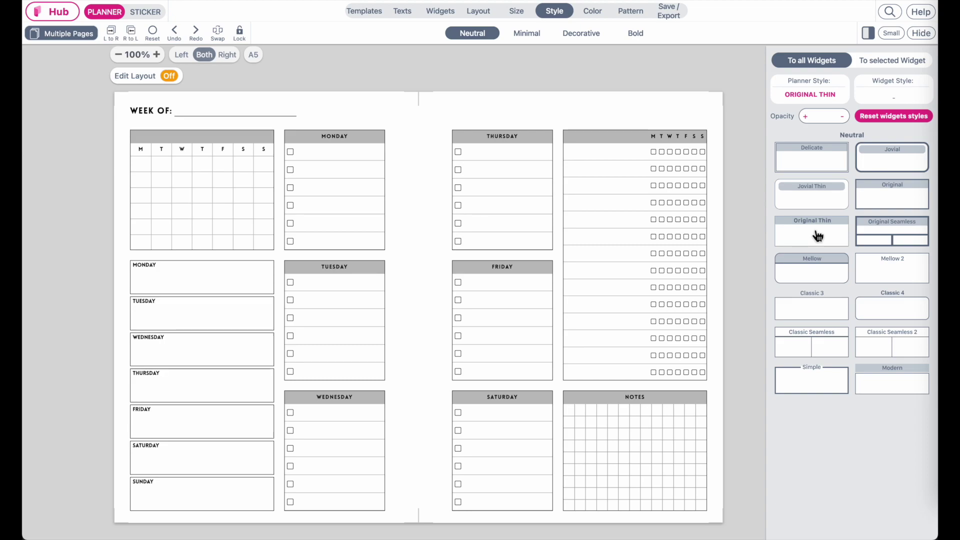
click(889, 163)
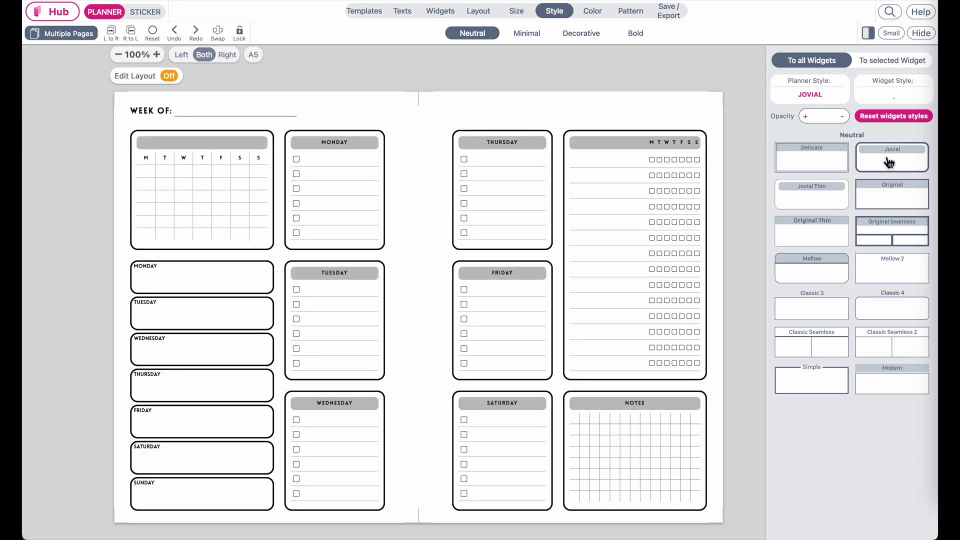
click(888, 312)
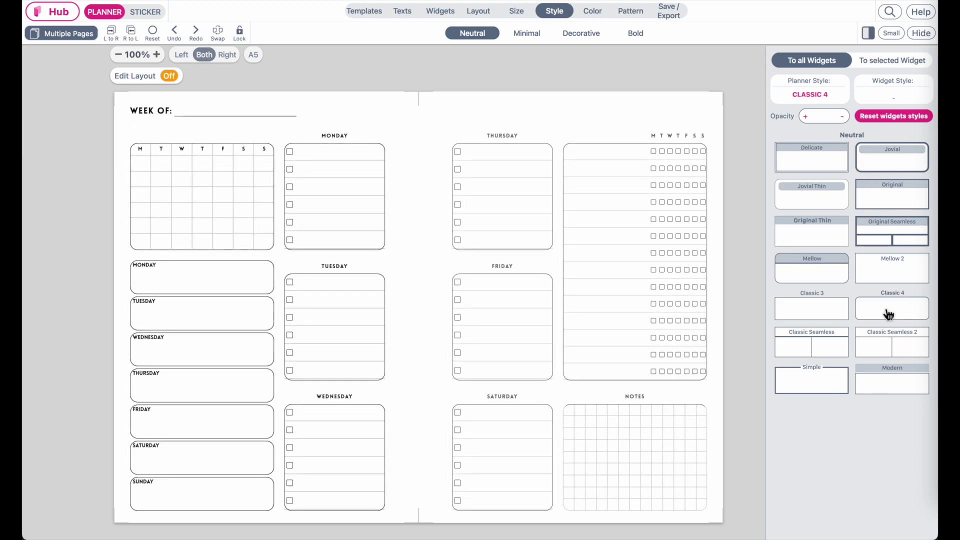
click(829, 309)
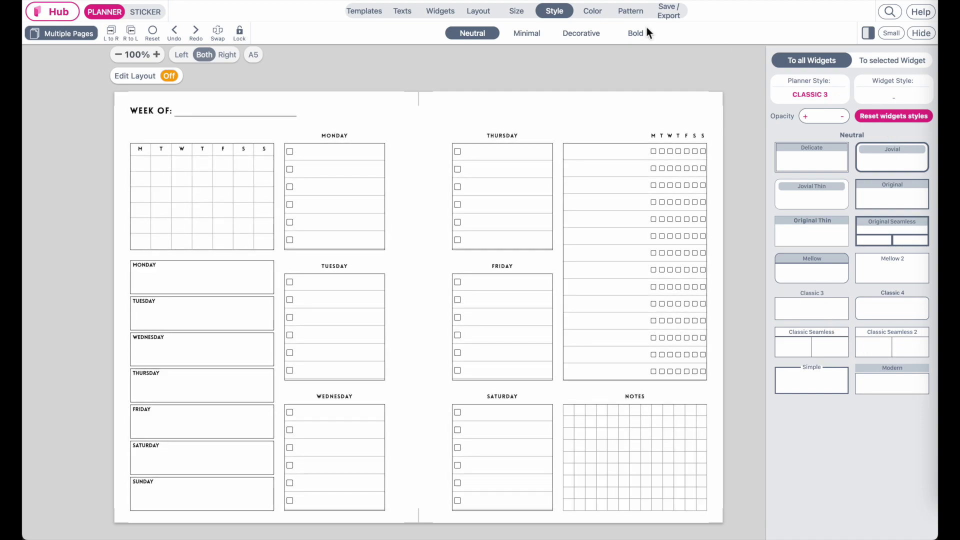
Try the Decorative styles Vintage and Vintage 3, and apply Leaf to all widgets
click(546, 33)
click(580, 33)
click(806, 162)
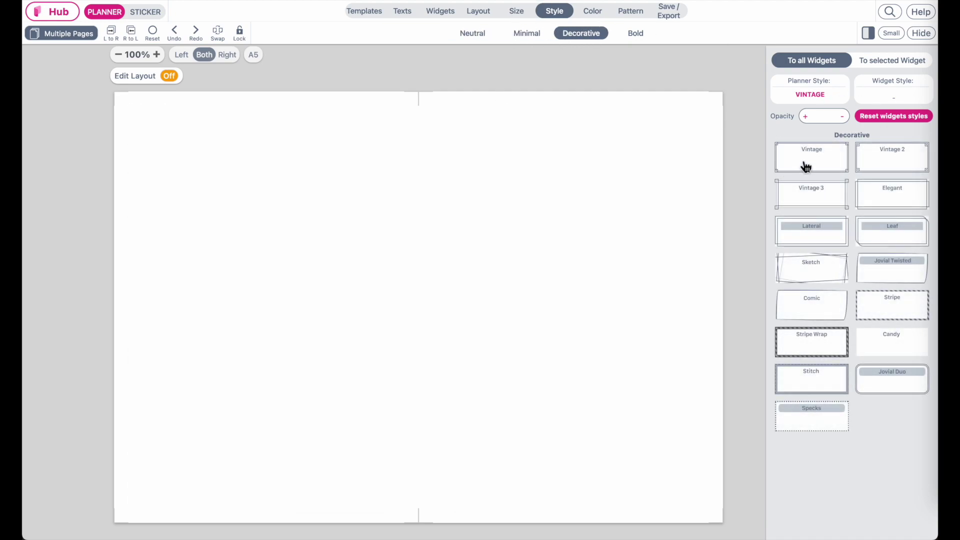
click(825, 223)
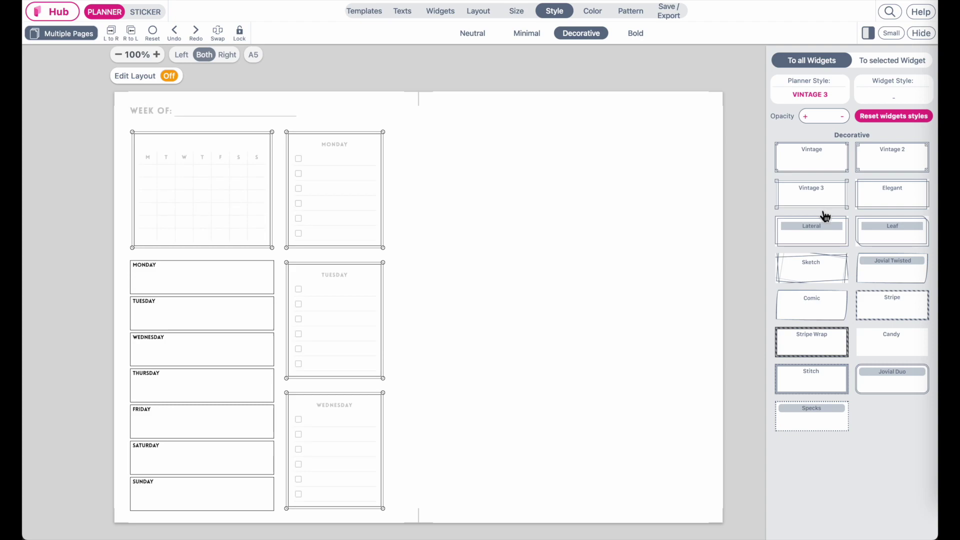
click(899, 234)
click(472, 33)
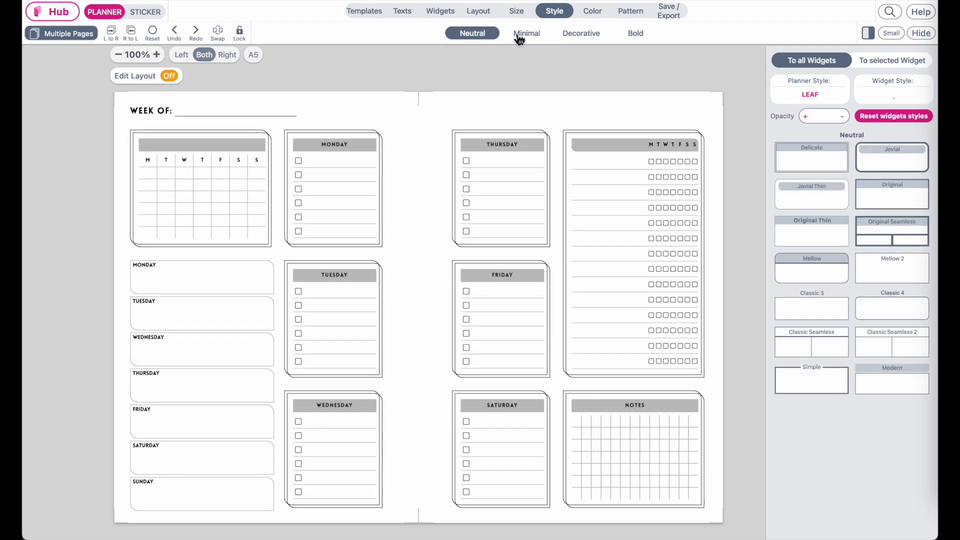
Try the Neutral styles Jovial Thin and Original on all widgets, ending with Original
click(826, 185)
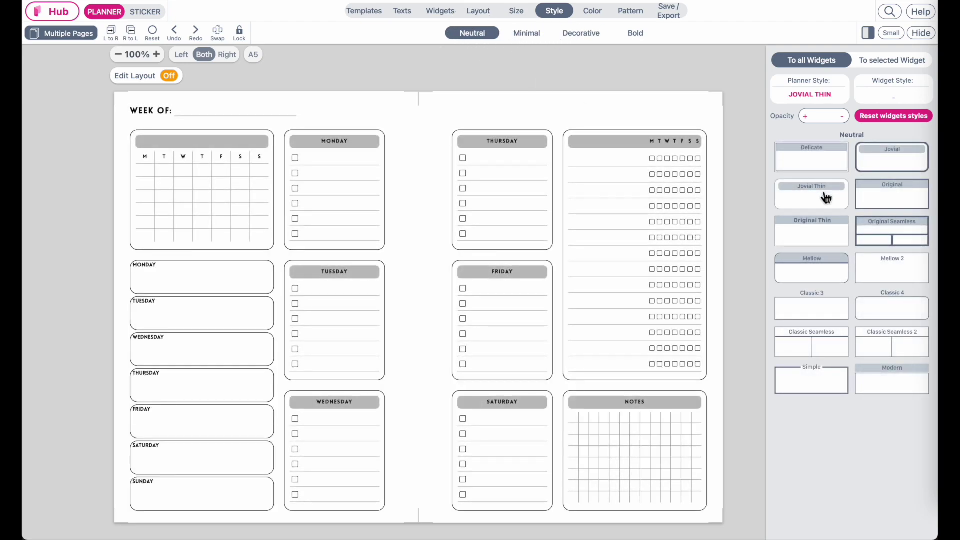
click(895, 206)
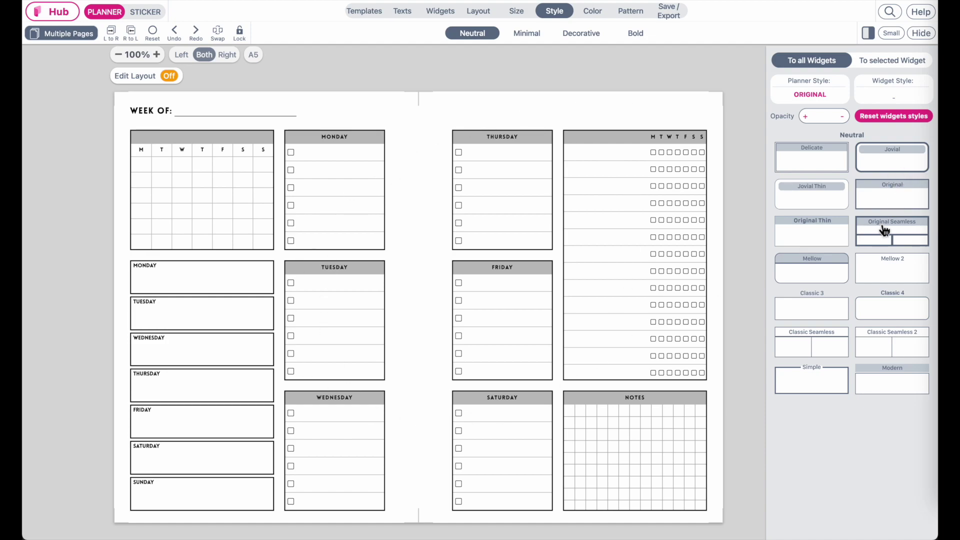
click(906, 194)
Try several generated palettes from the custom colors, ending with outline #8C6740, header #EBE6E0 and line #B09882
click(596, 18)
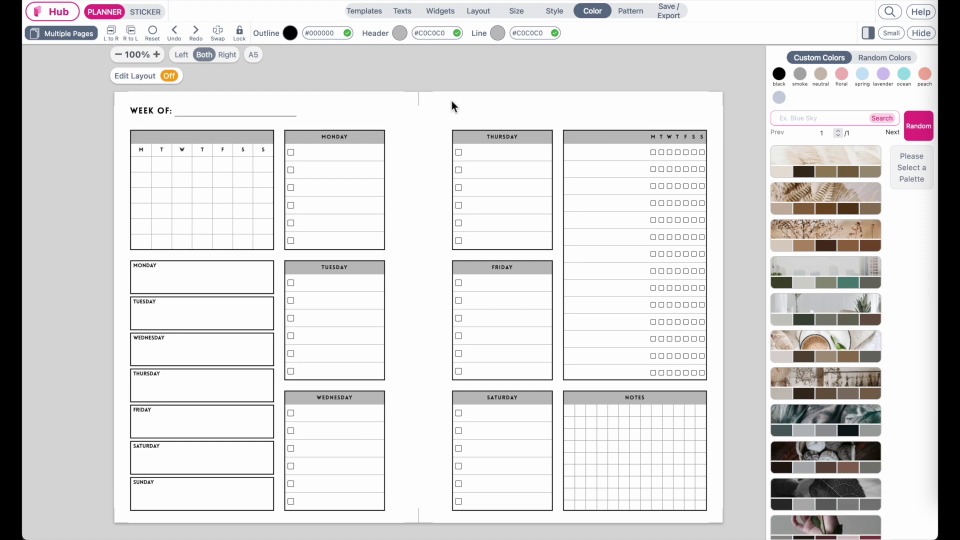
click(846, 160)
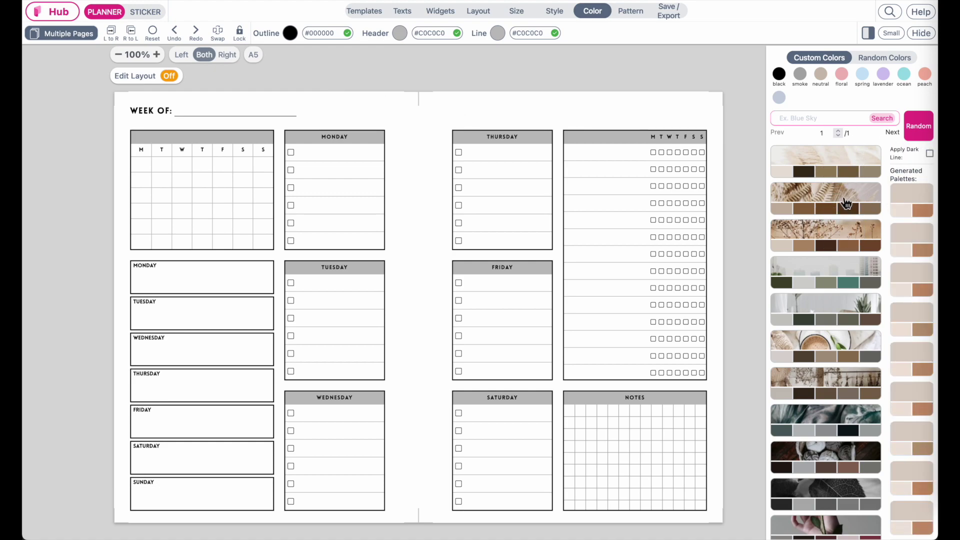
click(922, 200)
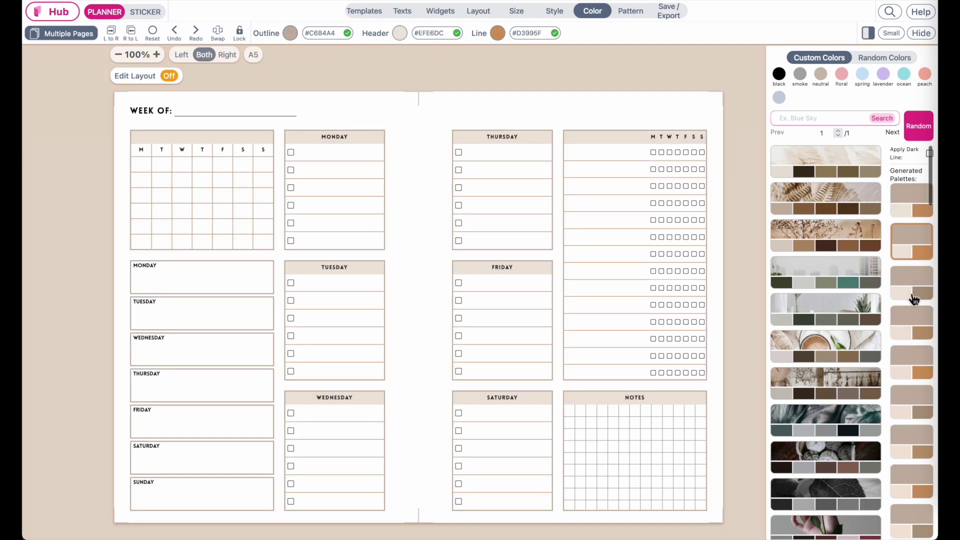
click(917, 320)
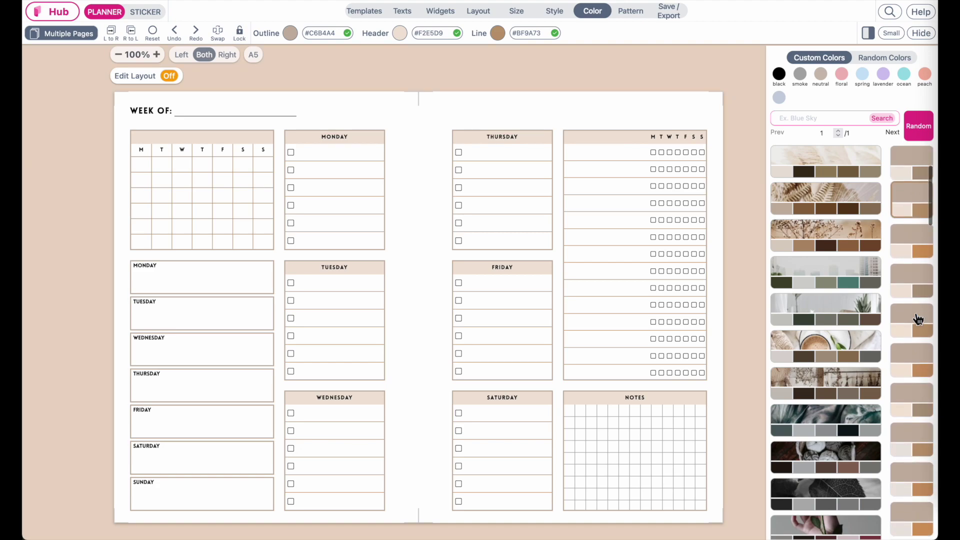
click(910, 324)
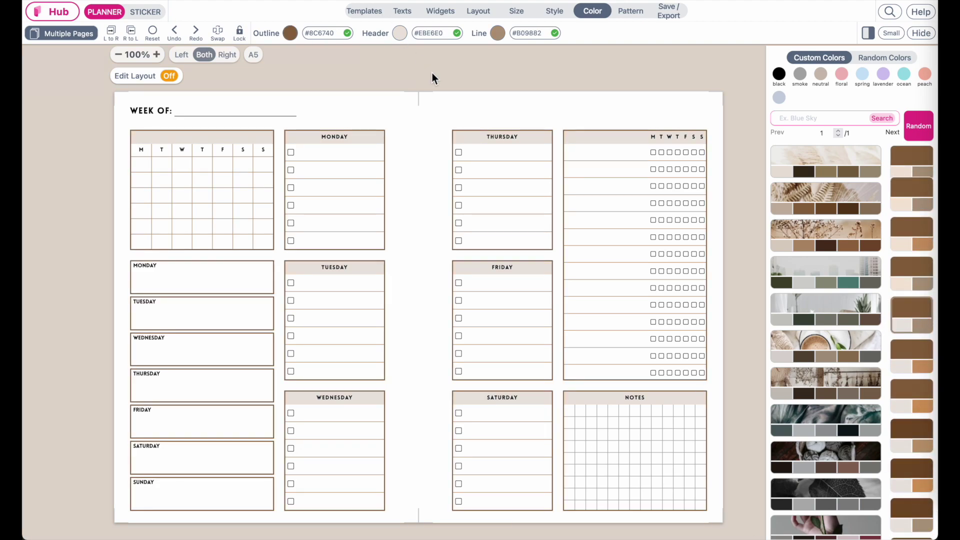
Try the optimized outline-header-line combinations of the Slay the Day palette, ending with outline #393E46, header #F3A5A5 and line #A8AAAA
click(290, 33)
drag(249, 413, 454, 413)
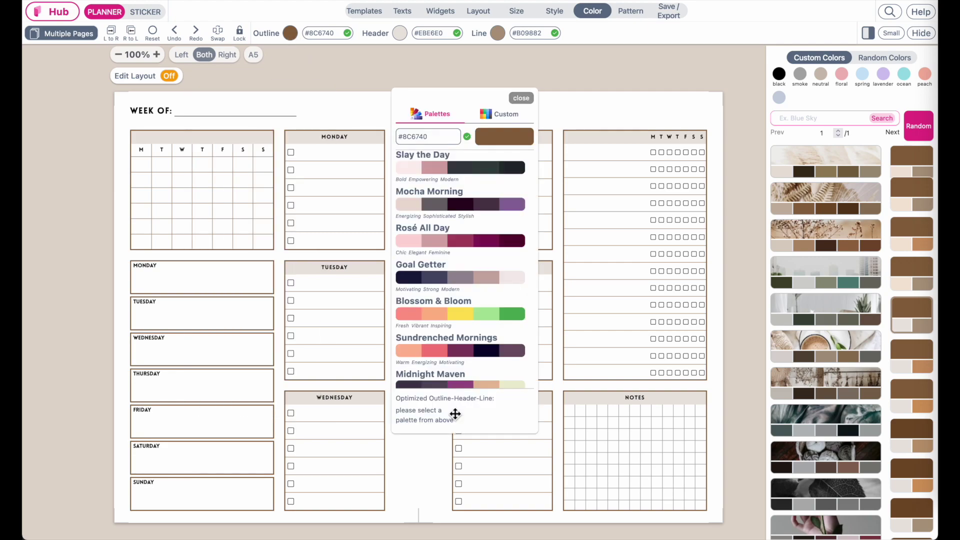
click(418, 164)
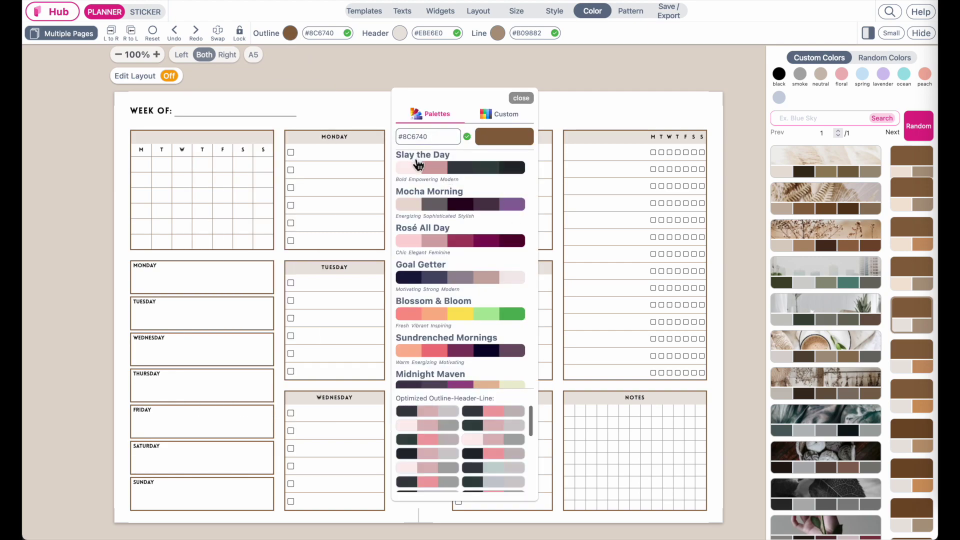
click(420, 426)
click(420, 453)
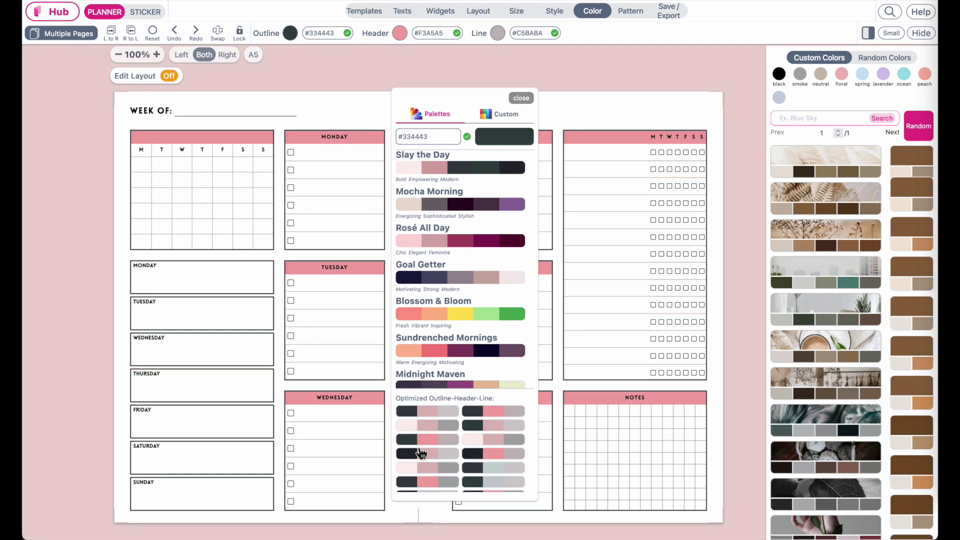
click(417, 474)
click(418, 481)
Apply the Slay the Day combination with header #DEBABA, check the custom outline colors and close the color picker
scroll(494, 475, down, 5)
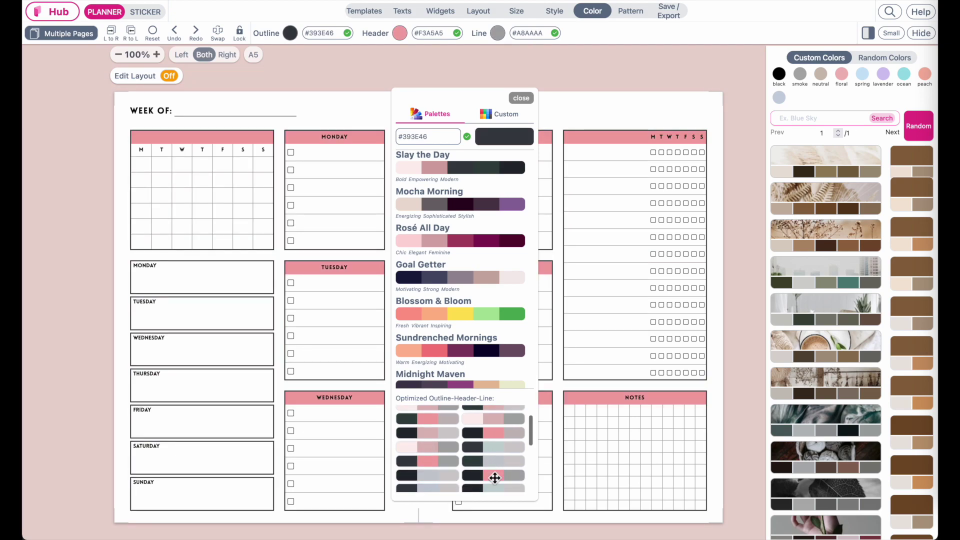
click(497, 430)
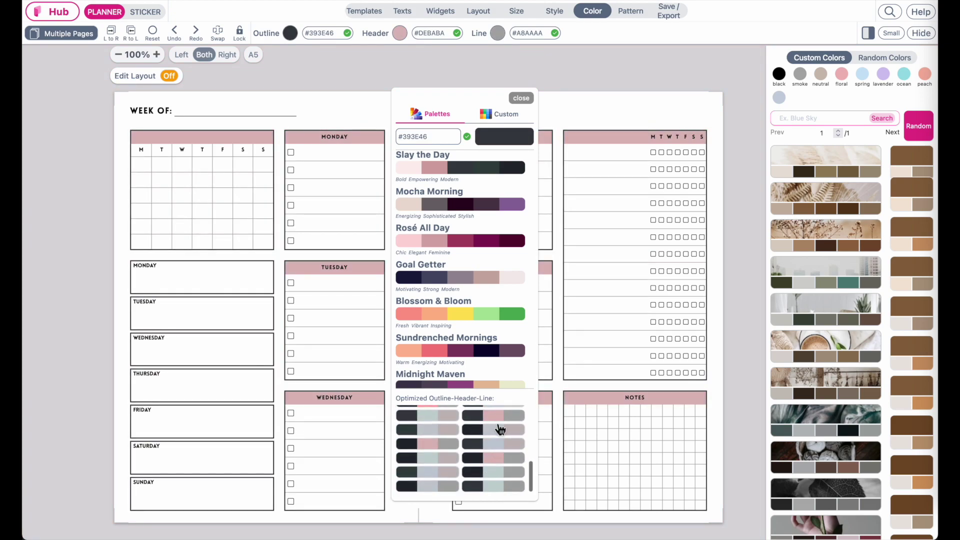
scroll(497, 428, up, 5)
click(504, 116)
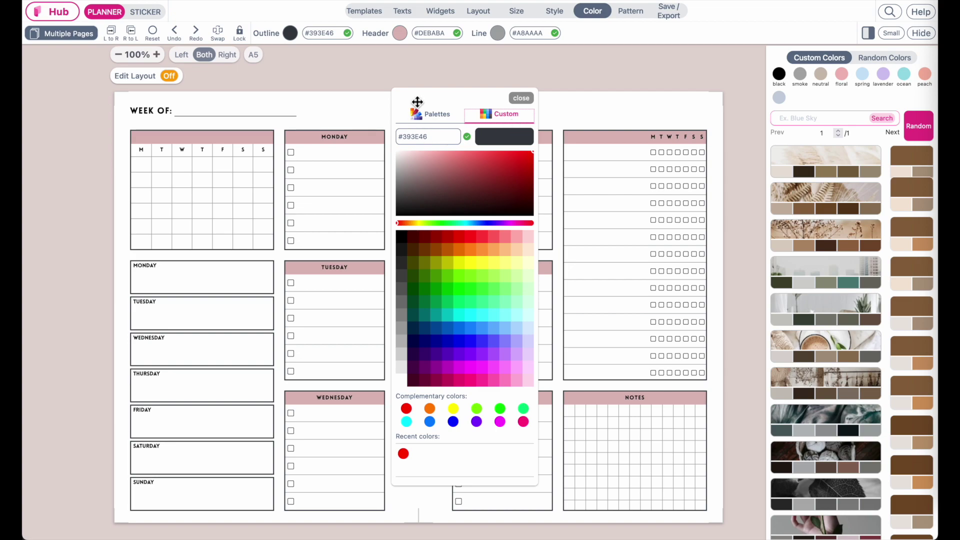
click(521, 98)
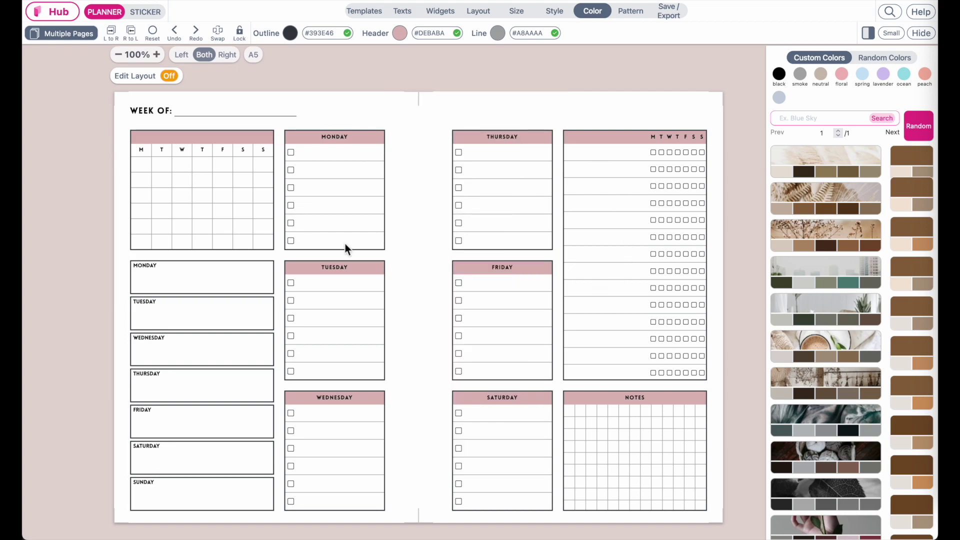
Set the header color to the lightest pink of the Slay the Day palette, #FDF0F0
click(399, 33)
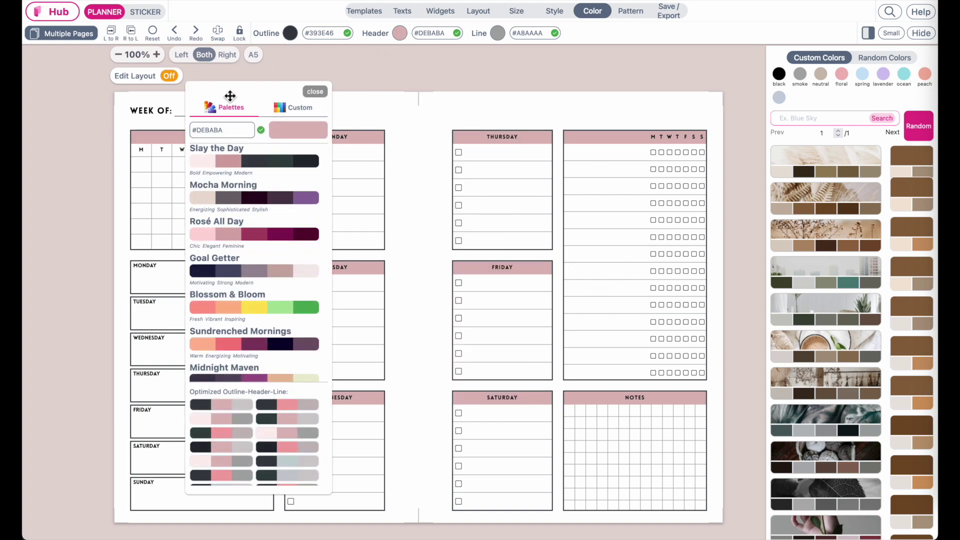
drag(231, 95, 444, 90)
click(418, 157)
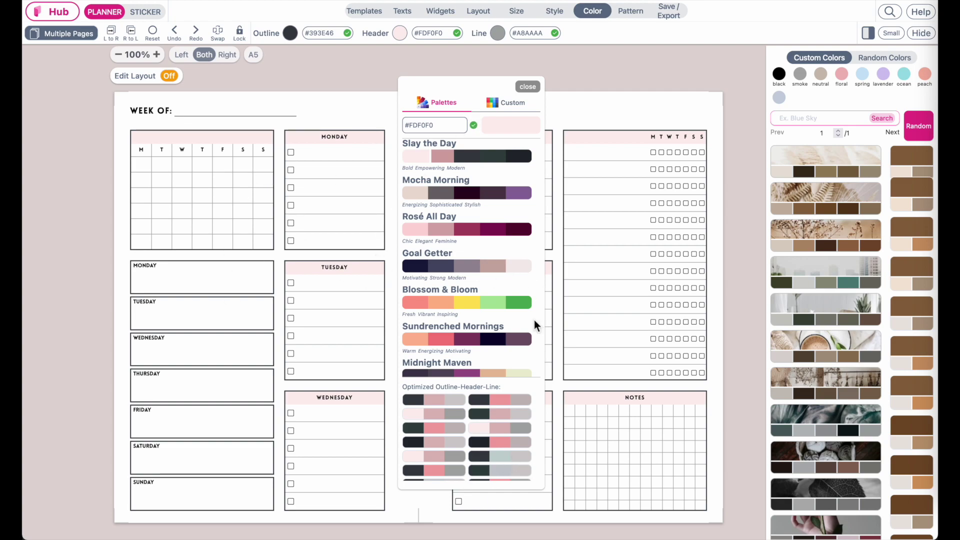
Try custom pale blue shades for the headers, including #E6EAEC and #C8D7DF, ending with #DCE3E6
click(509, 102)
click(479, 211)
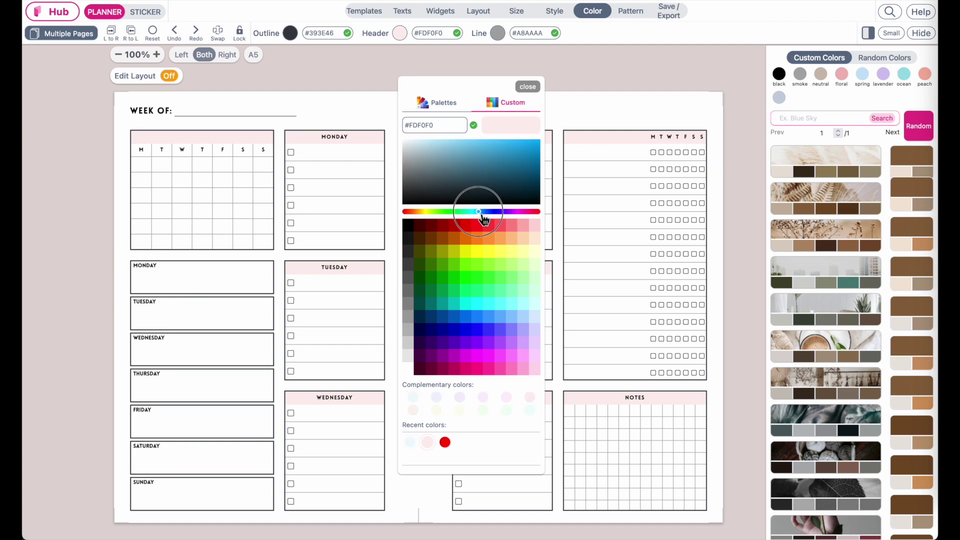
click(483, 216)
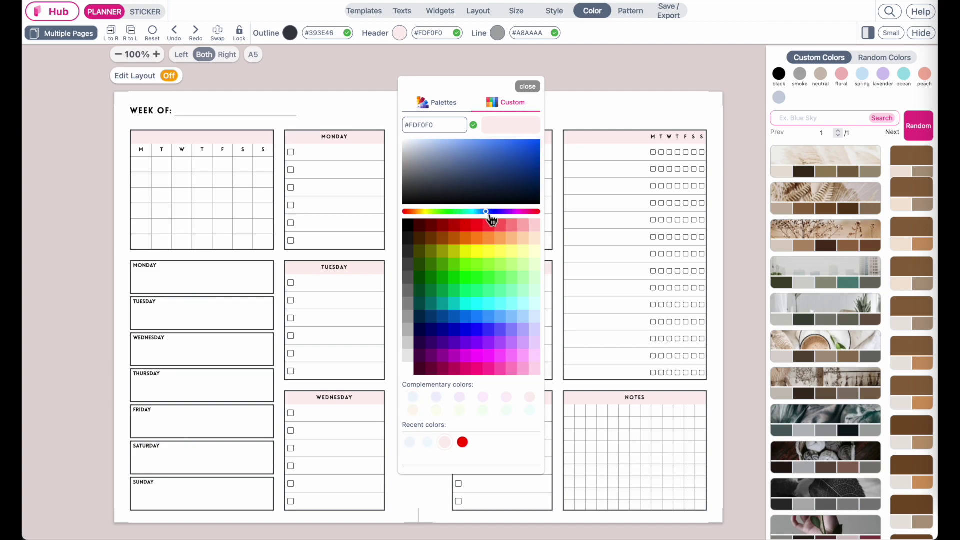
click(416, 143)
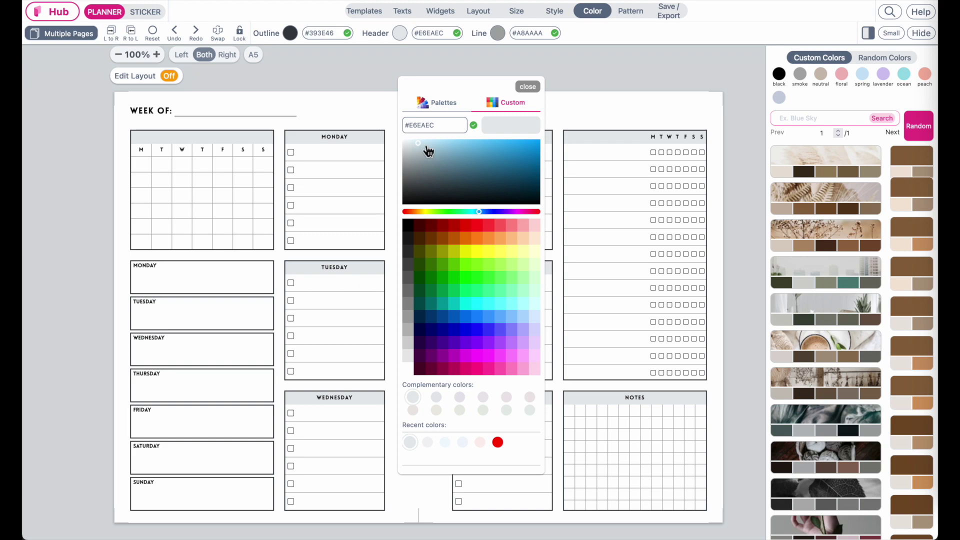
click(434, 144)
click(439, 144)
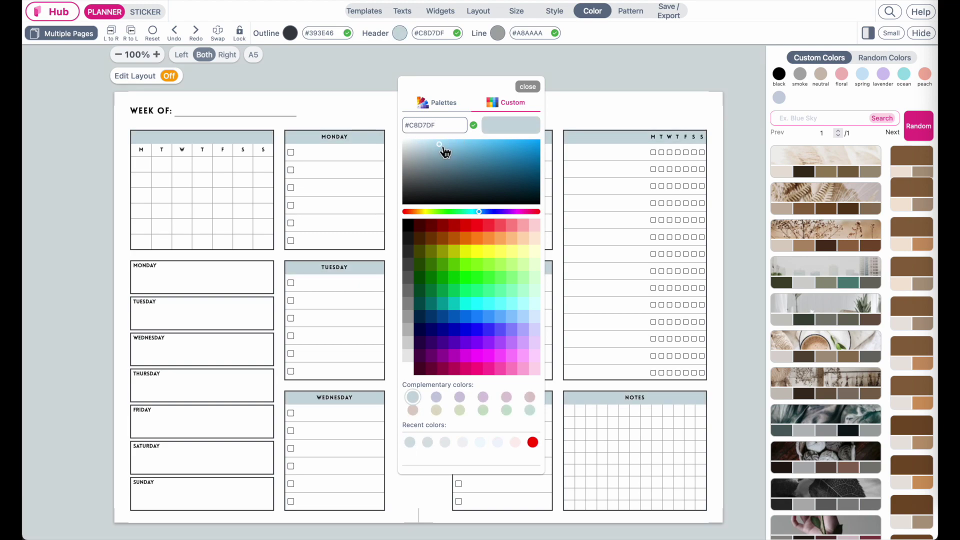
click(423, 143)
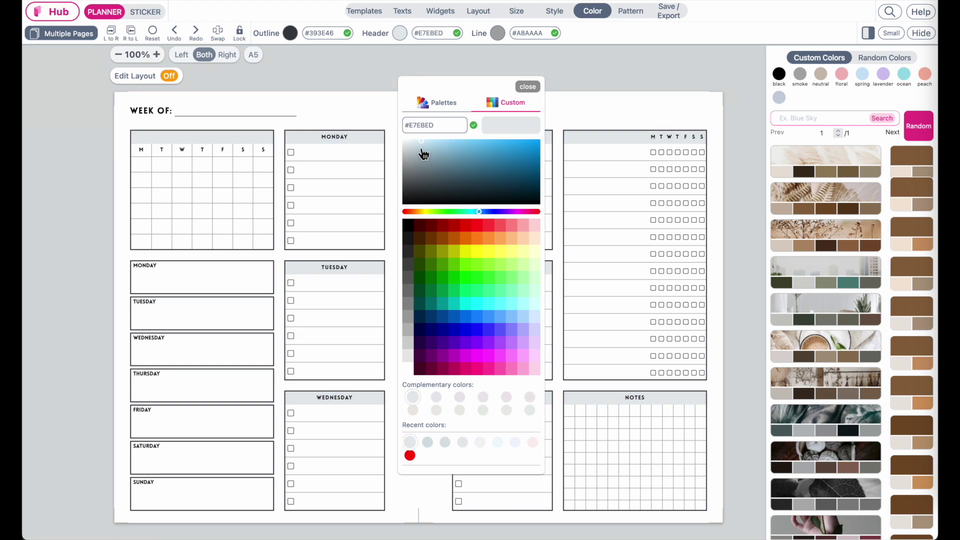
click(424, 144)
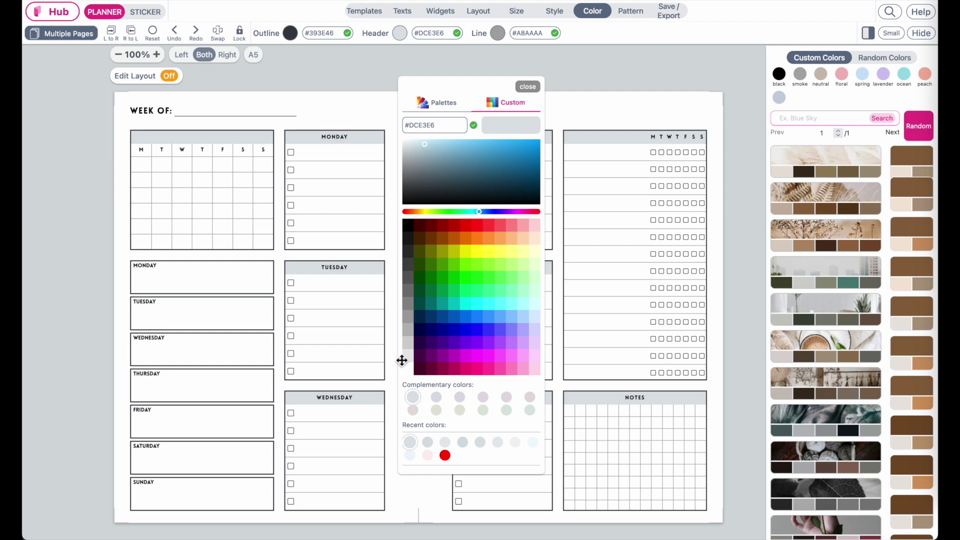
Try the custom grays #D1D1D1 and #E8E8E8 as the header color
click(408, 343)
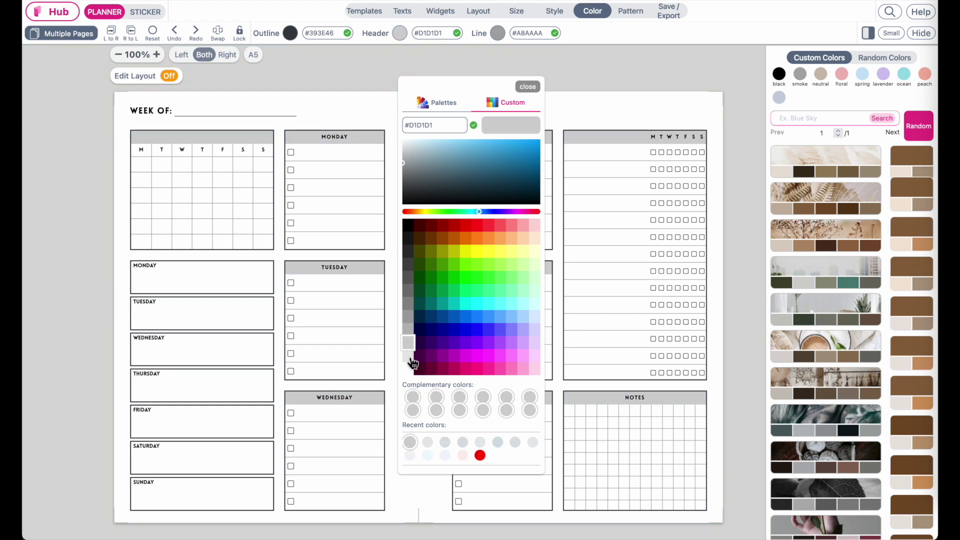
click(410, 356)
click(504, 104)
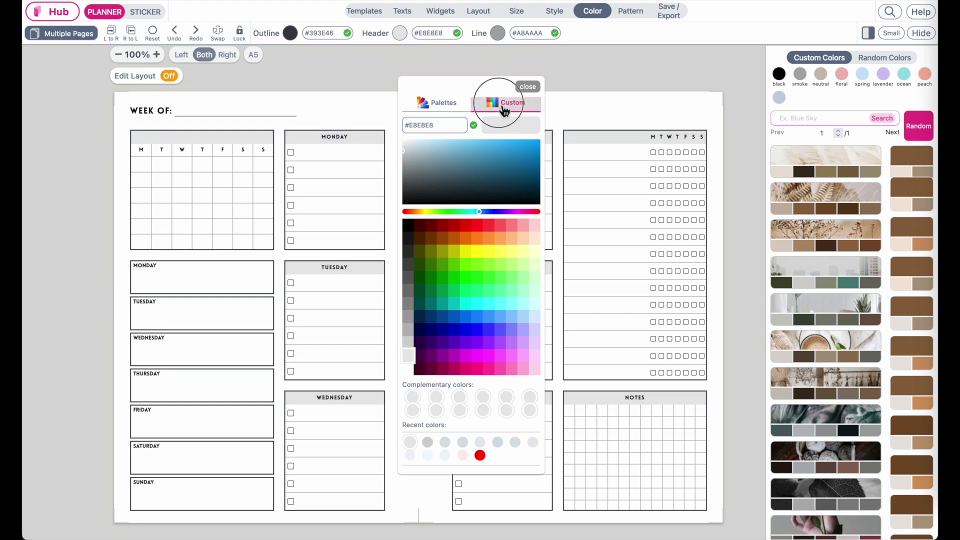
Compare the lightest Slay the Day and Goal Getter palette colors for the headers, ending with Goal Getter's #F4ECEB
click(452, 103)
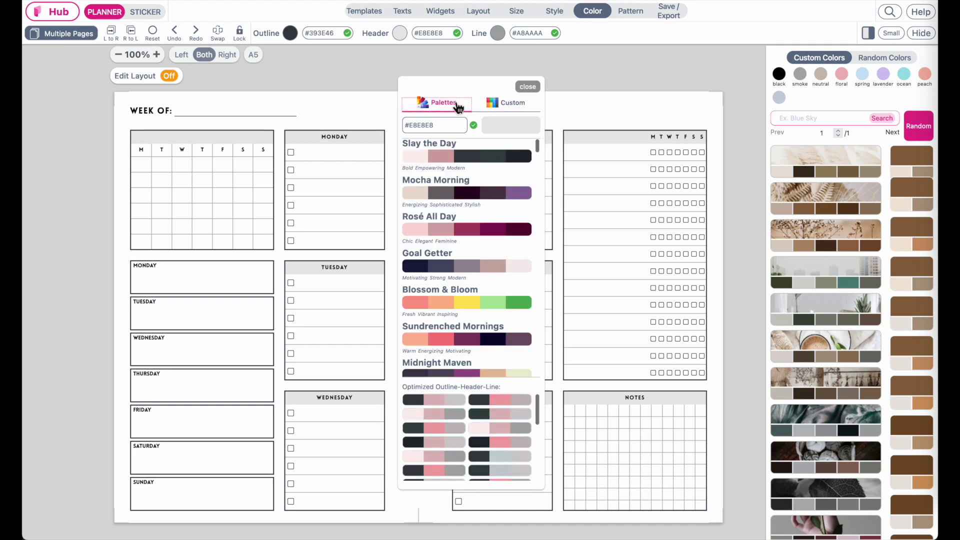
click(419, 159)
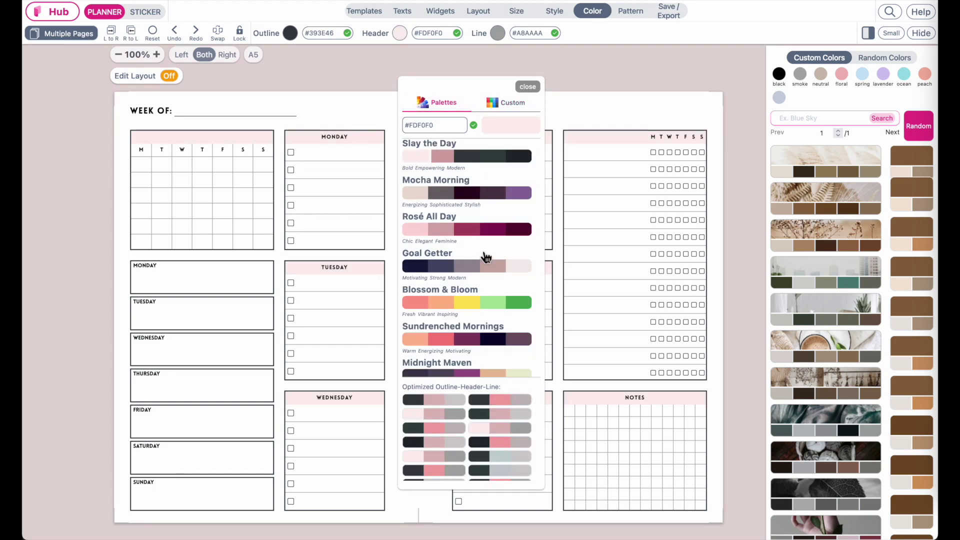
click(529, 265)
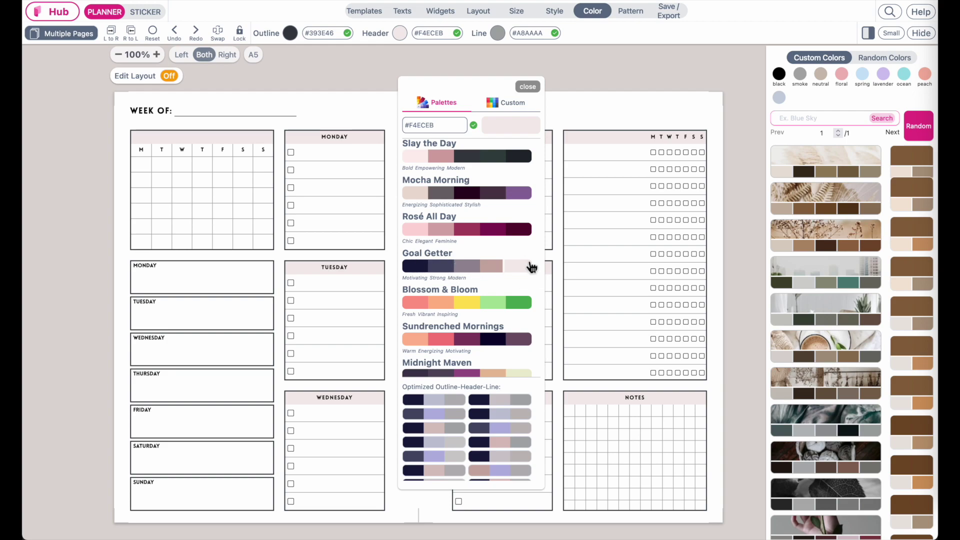
click(515, 268)
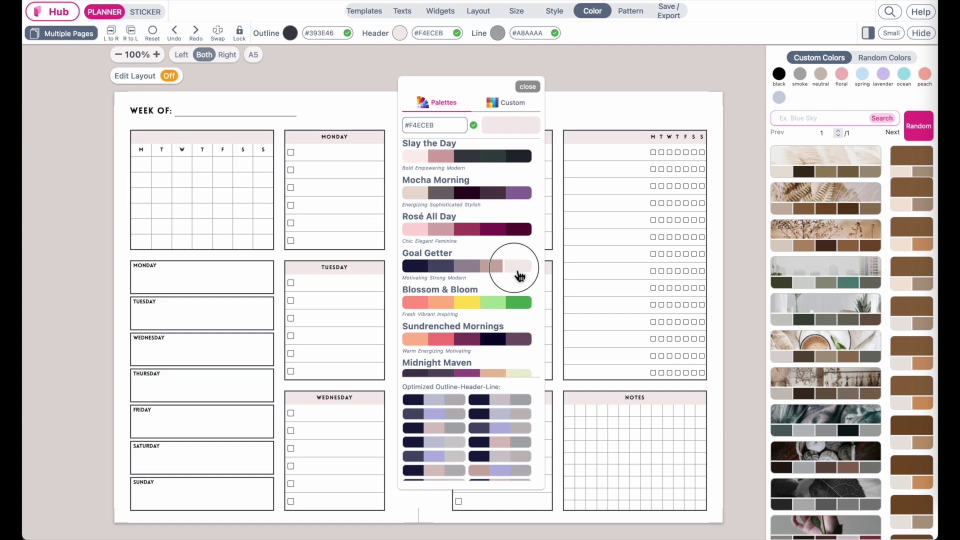
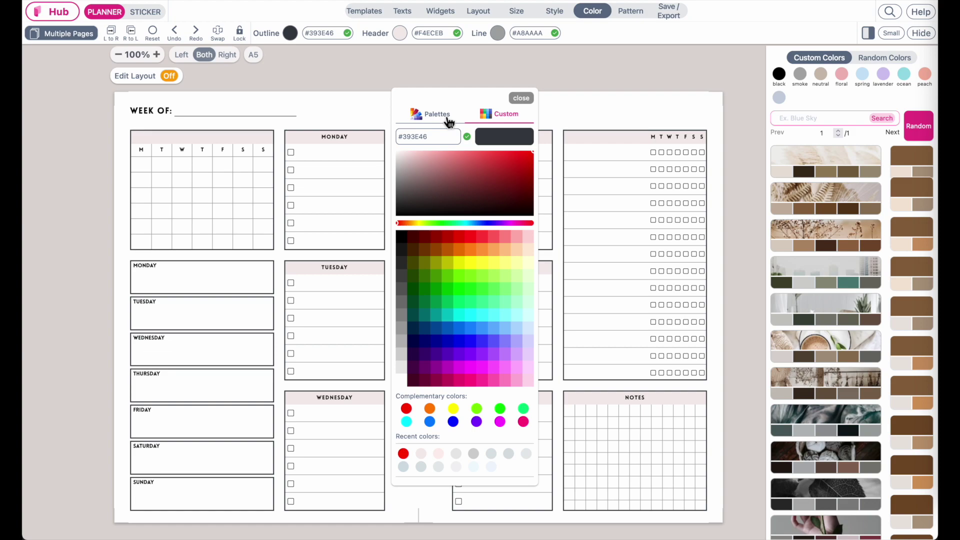
Set the outline color to the dusty pink #C9ADA7 of the Goal Getter palette
click(436, 114)
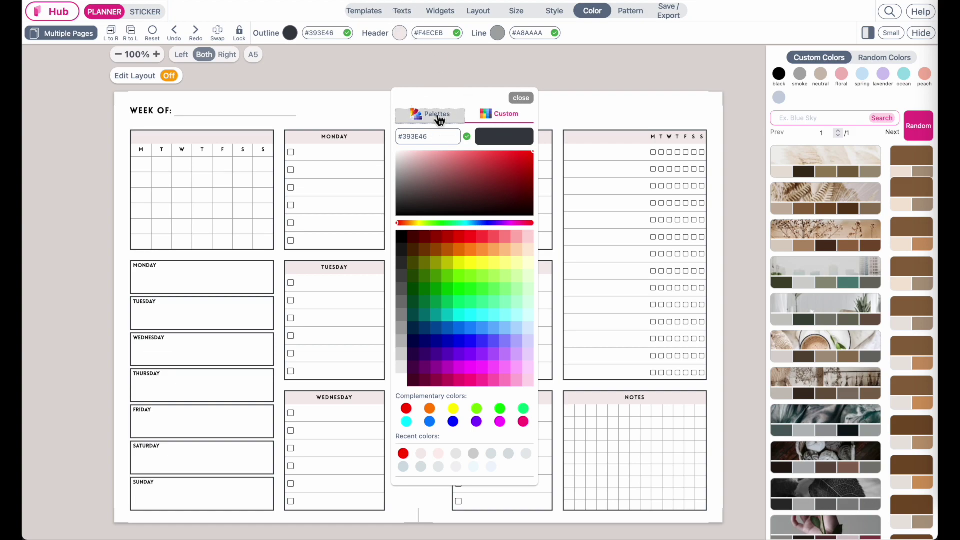
scroll(501, 214, up, 1)
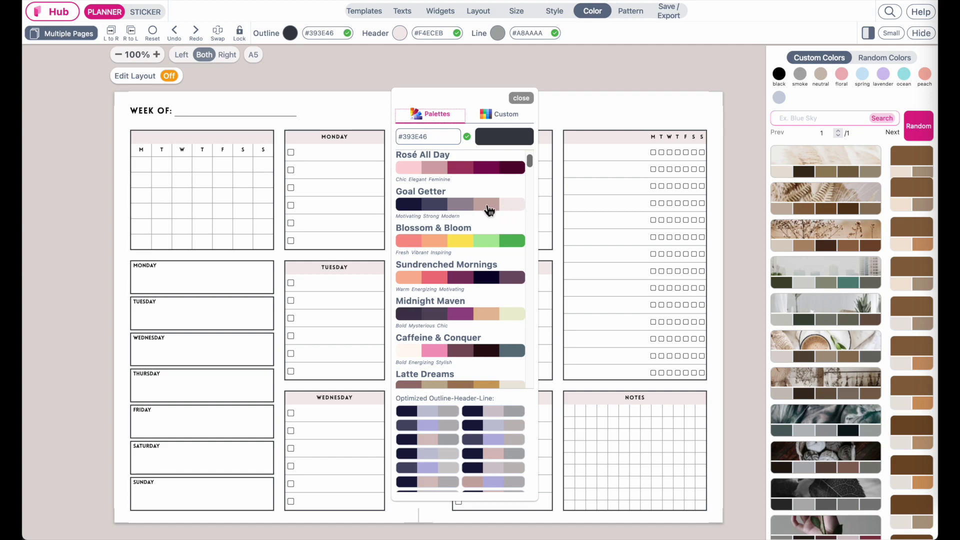
click(485, 209)
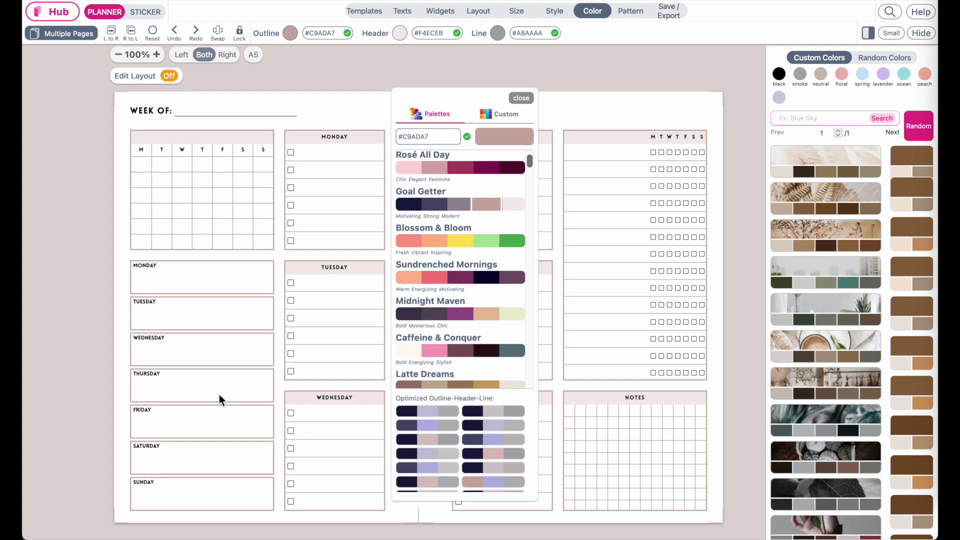
Set the outline to custom black #000000 and inspect the widgets up close
click(488, 118)
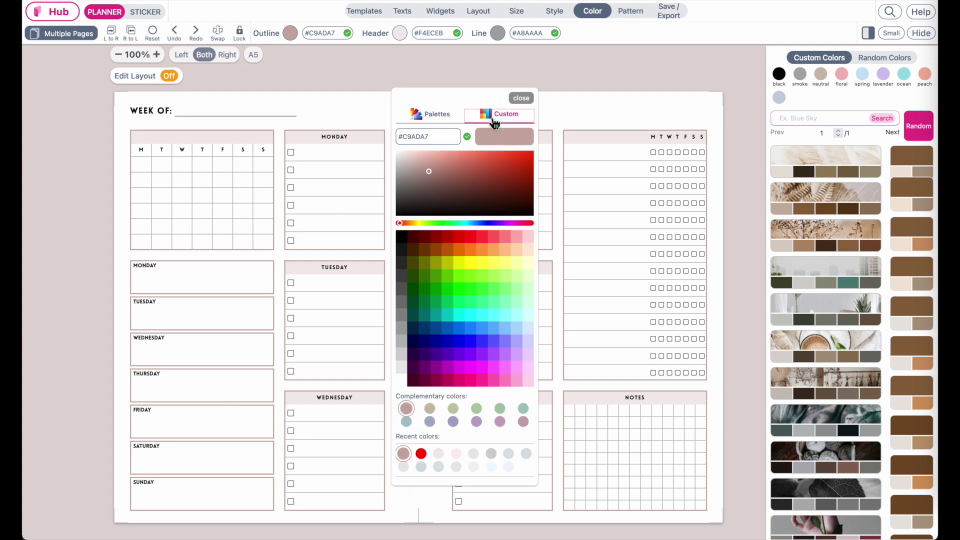
click(402, 237)
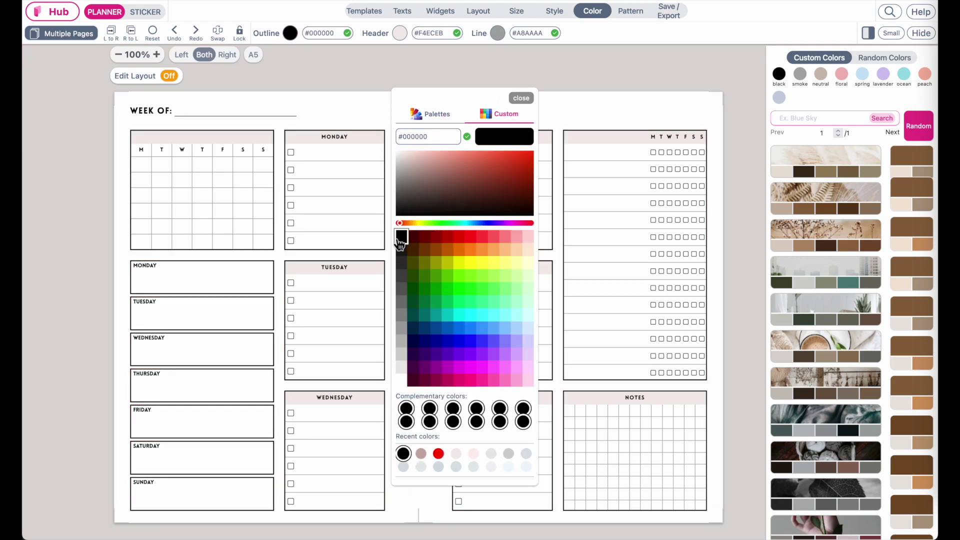
scroll(305, 226, up, 5)
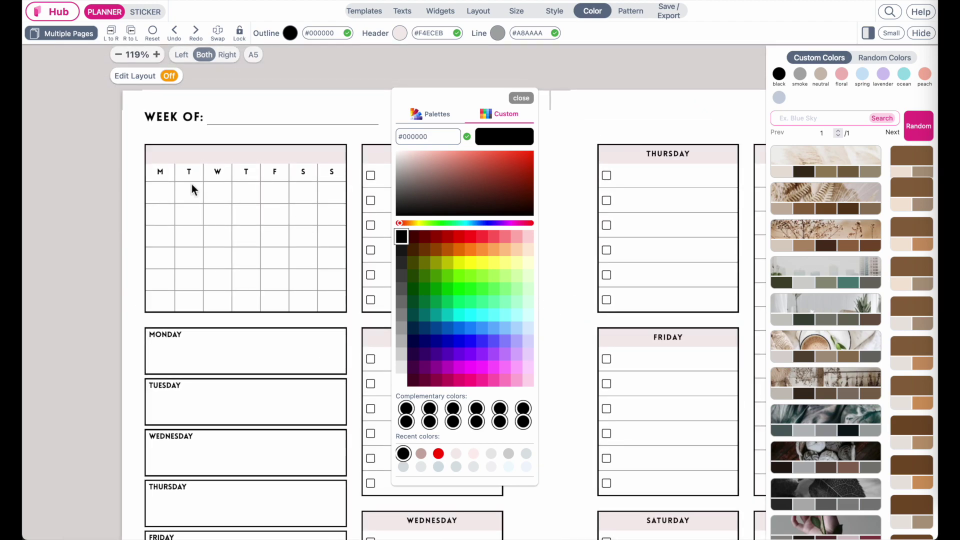
Compare white #FFFFFF, dark gray #5D5D5D, other custom grays and black #000000 as the outline color
scroll(194, 189, right, 6)
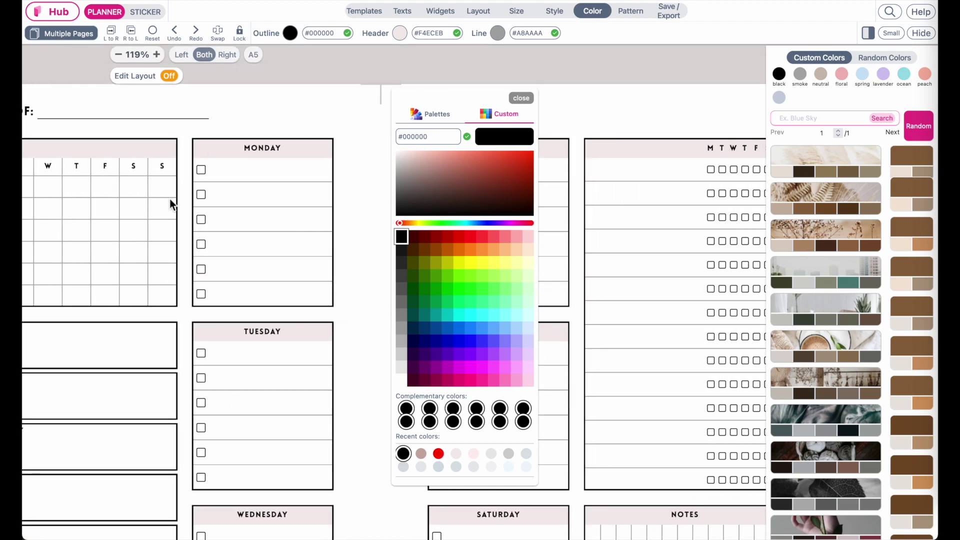
scroll(170, 199, down, 1)
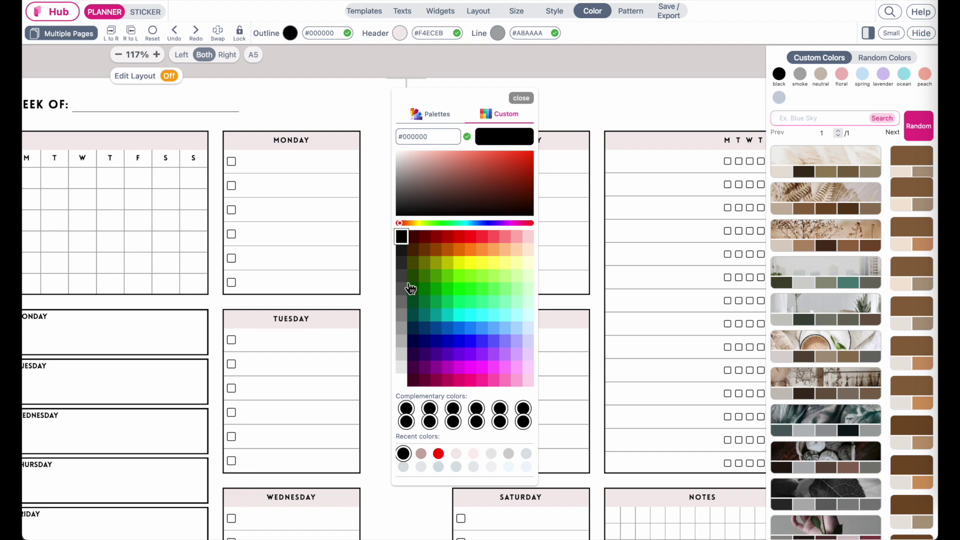
click(407, 387)
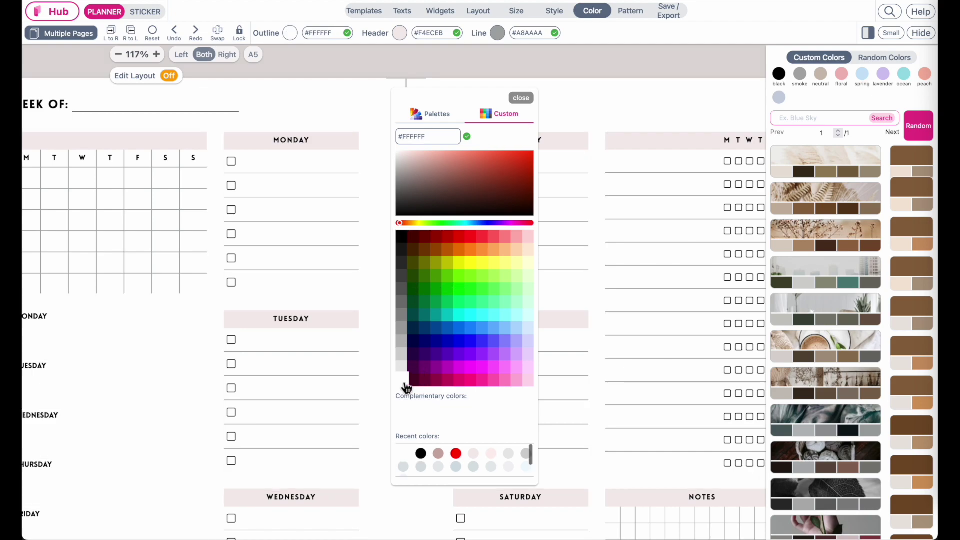
click(408, 345)
click(407, 316)
click(407, 298)
click(407, 265)
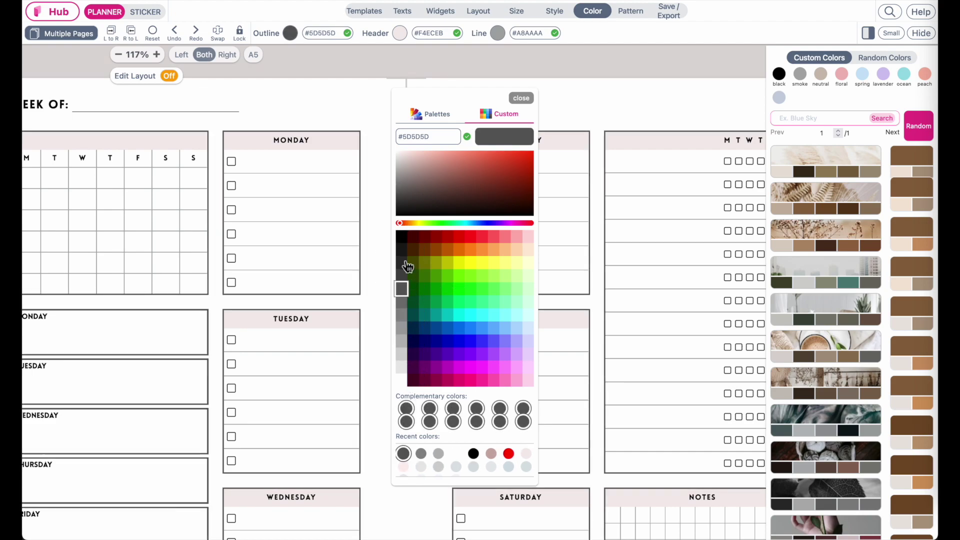
click(403, 238)
Set the outline to the Goal Getter palette's dusty pink #C9ADA7 after trying Rosé All Day's #861657
click(448, 116)
scroll(505, 240, up, 3)
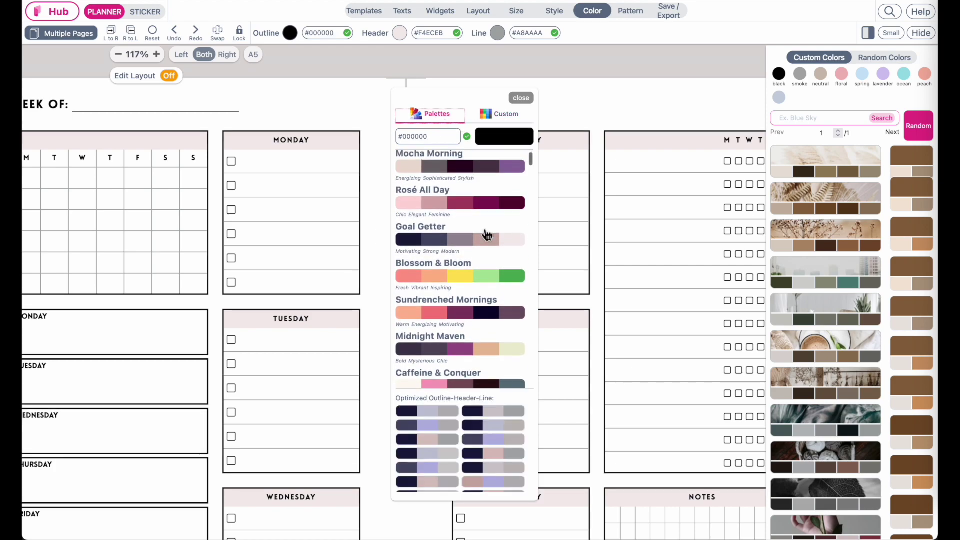
click(496, 242)
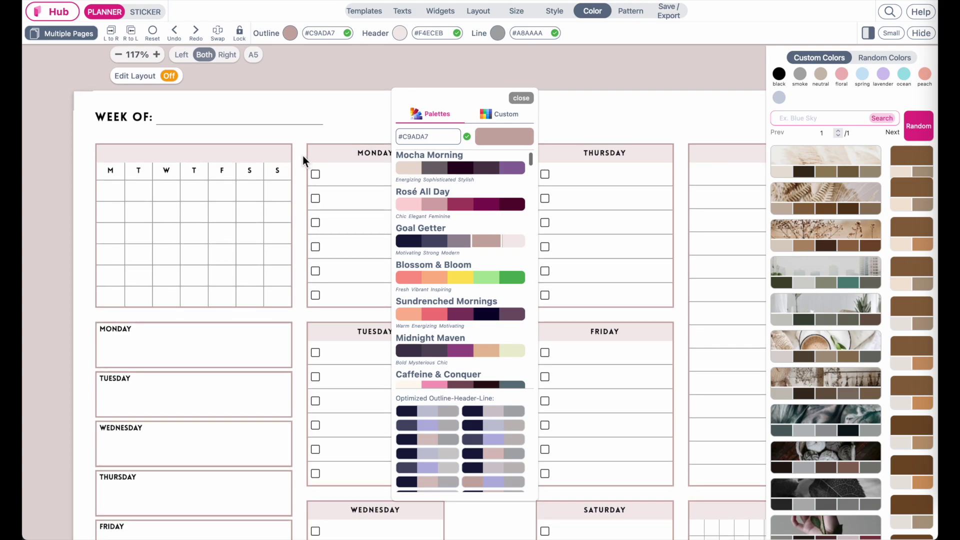
click(484, 204)
click(487, 244)
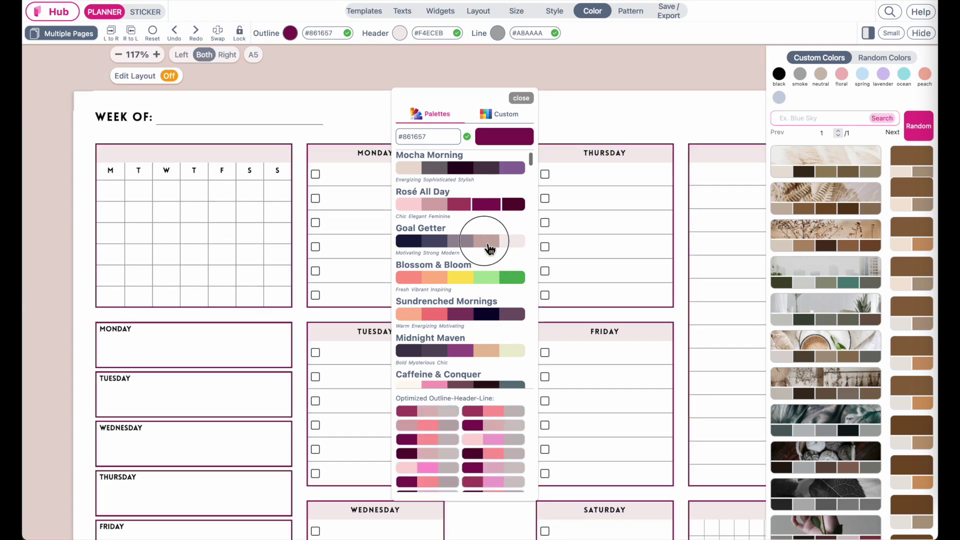
click(521, 99)
Compare custom black #000000 and grays such as #5D5D5D and #B9B9B9 as the line color
click(497, 33)
drag(262, 90, 497, 88)
click(516, 113)
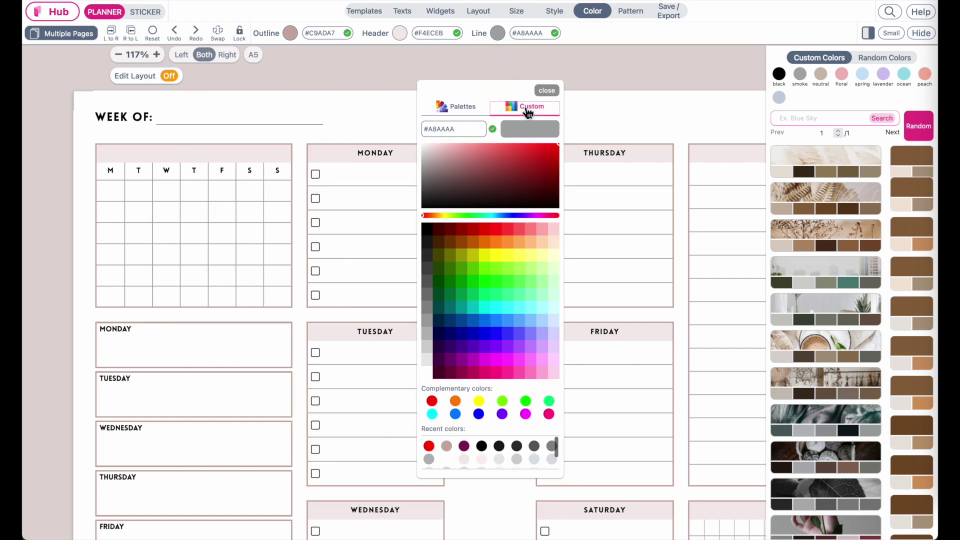
click(427, 254)
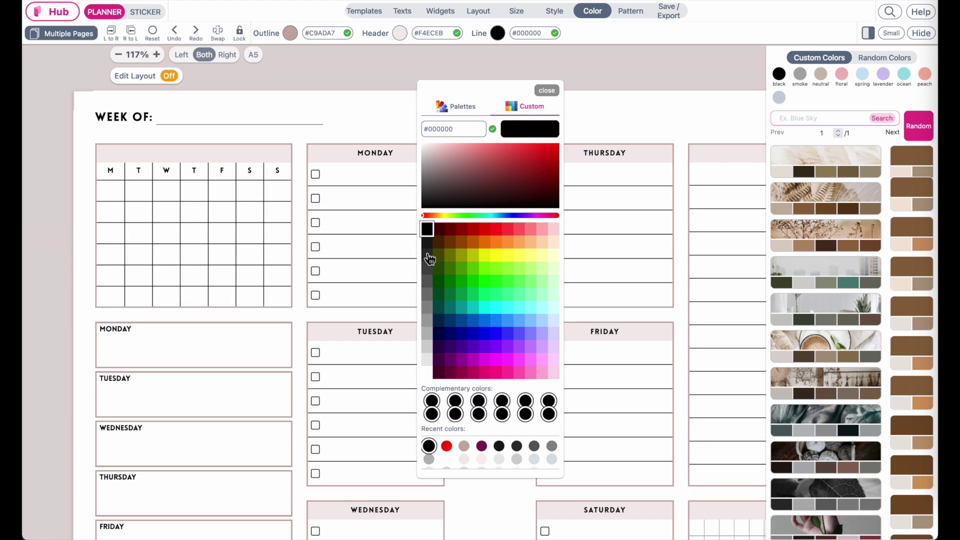
click(427, 233)
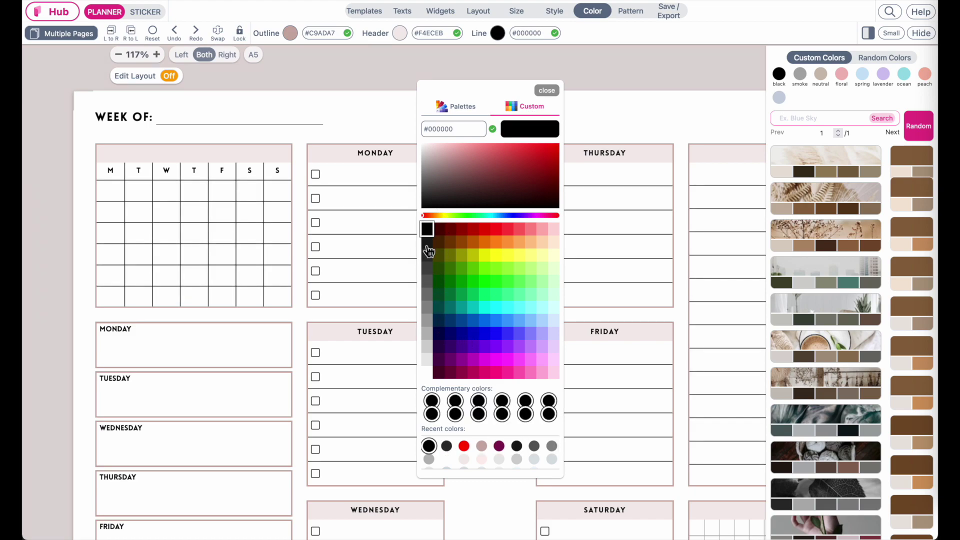
click(427, 292)
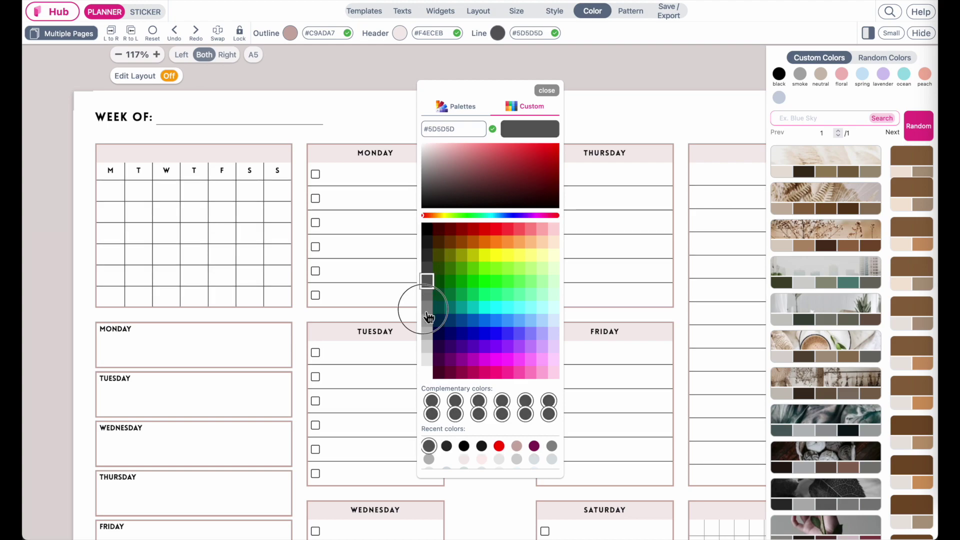
click(427, 316)
click(427, 335)
click(429, 370)
click(429, 356)
click(429, 336)
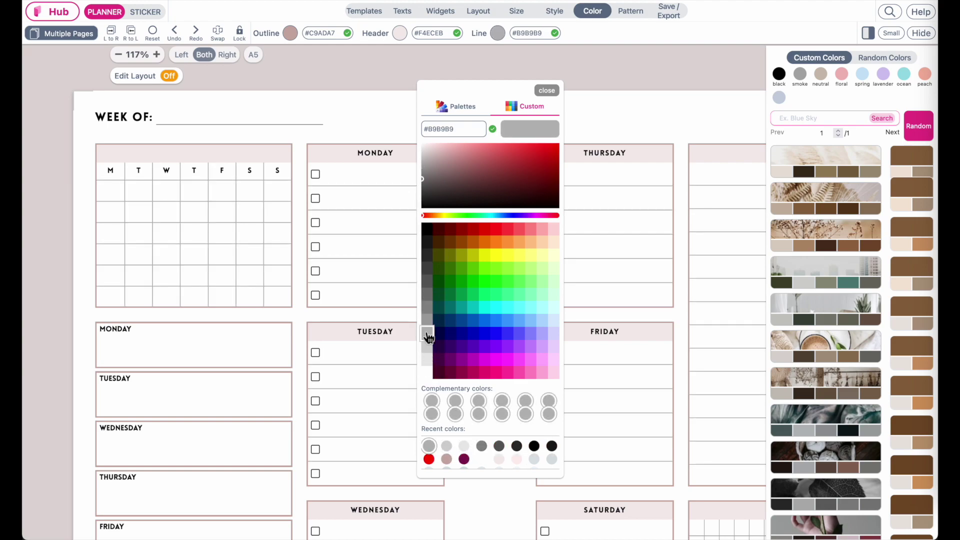
Try bright custom greens, yellows, purples and blues as the line color, ending with navy #000076
click(484, 293)
click(473, 255)
click(518, 270)
click(519, 333)
click(456, 349)
click(450, 279)
click(516, 288)
click(519, 334)
click(450, 333)
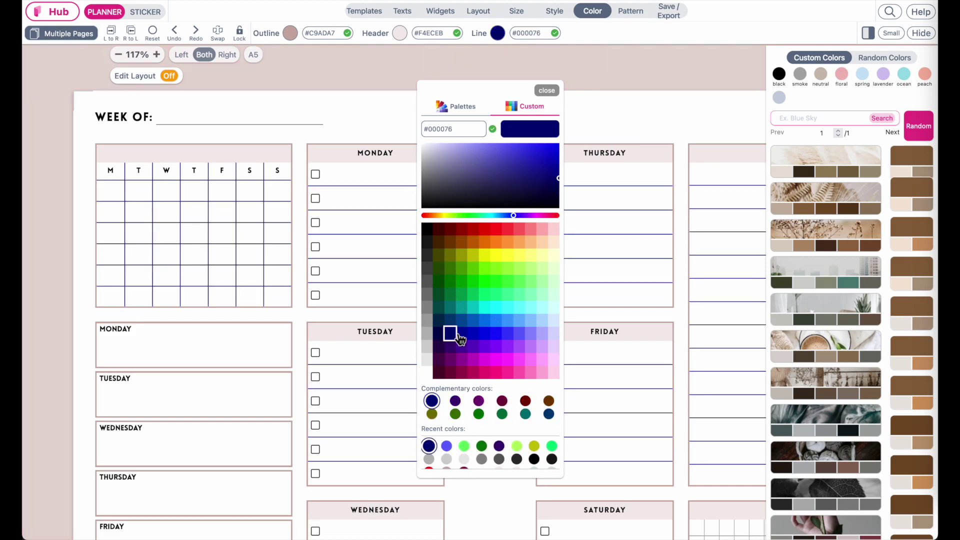
Compare the custom grays #B9B9B9, #8B8B8B and #A2A2A2 for the widget lines
click(427, 278)
click(427, 306)
click(428, 332)
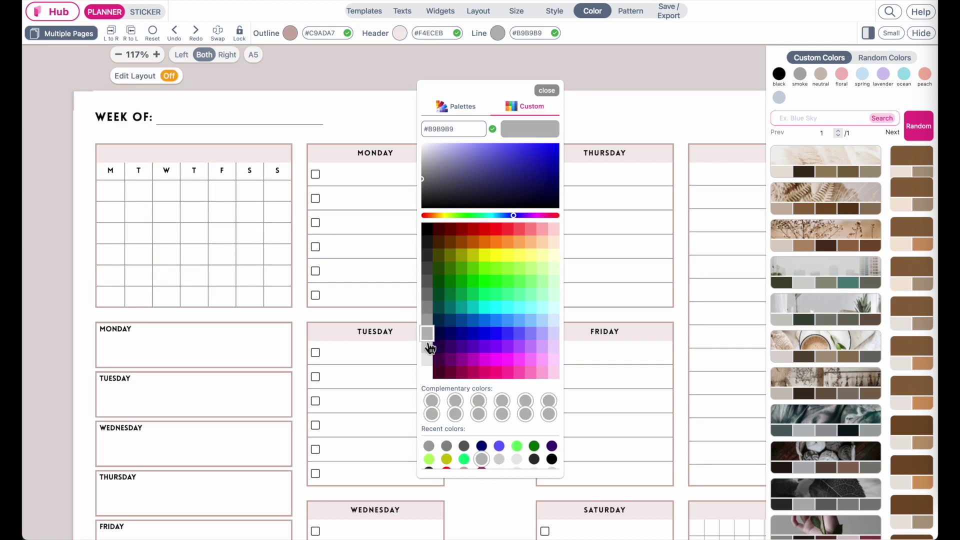
click(428, 320)
click(428, 308)
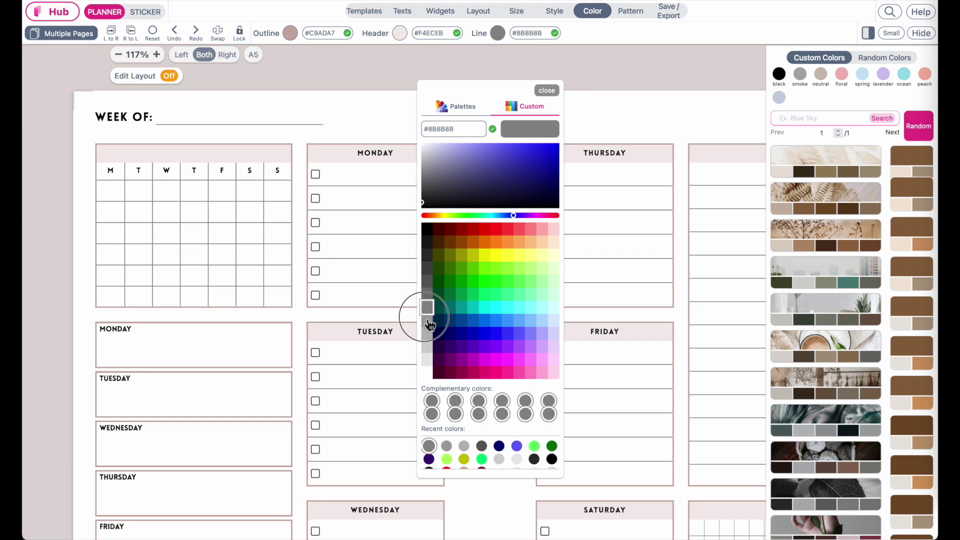
click(427, 320)
click(430, 348)
click(428, 324)
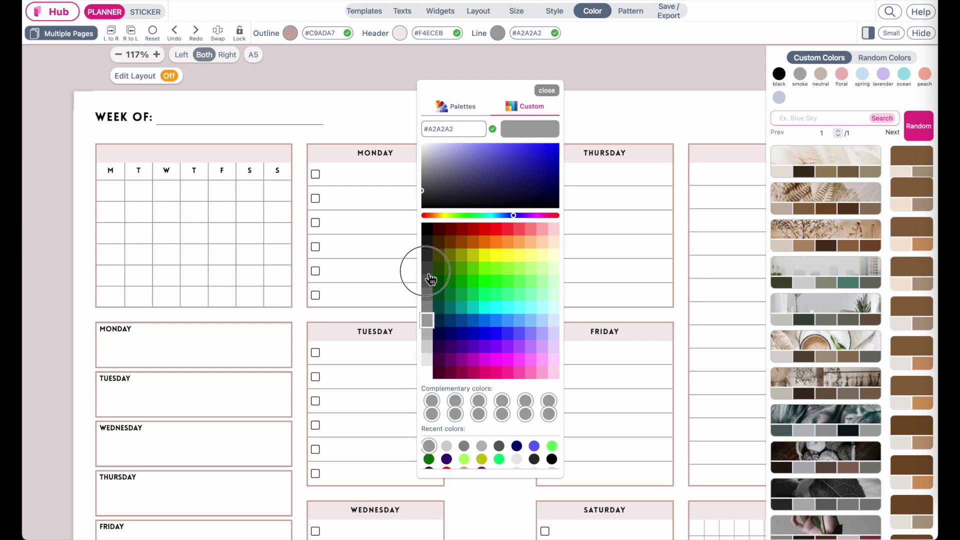
Try other line shades, including the dark gray #4E4E4E and the gray #A7A7A7
click(426, 268)
click(440, 170)
click(497, 175)
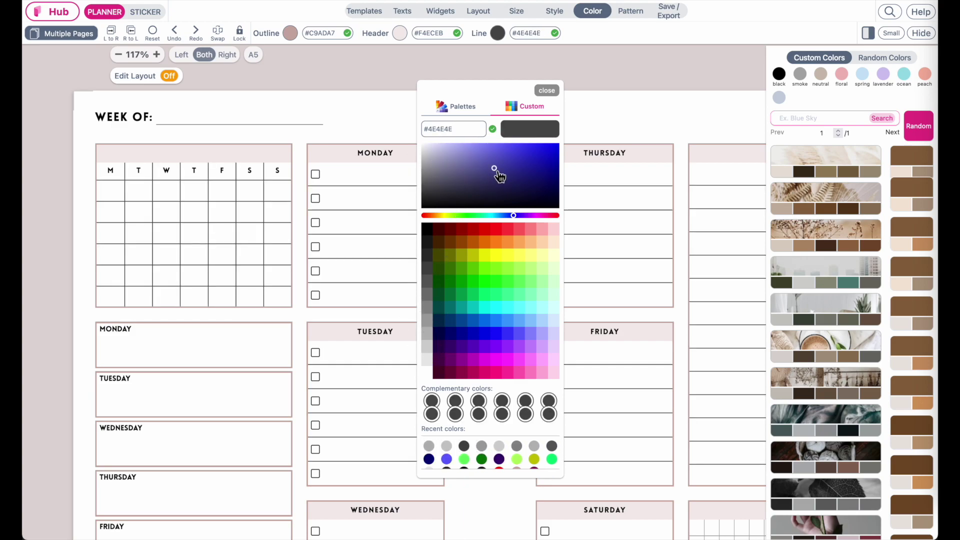
click(491, 161)
click(475, 151)
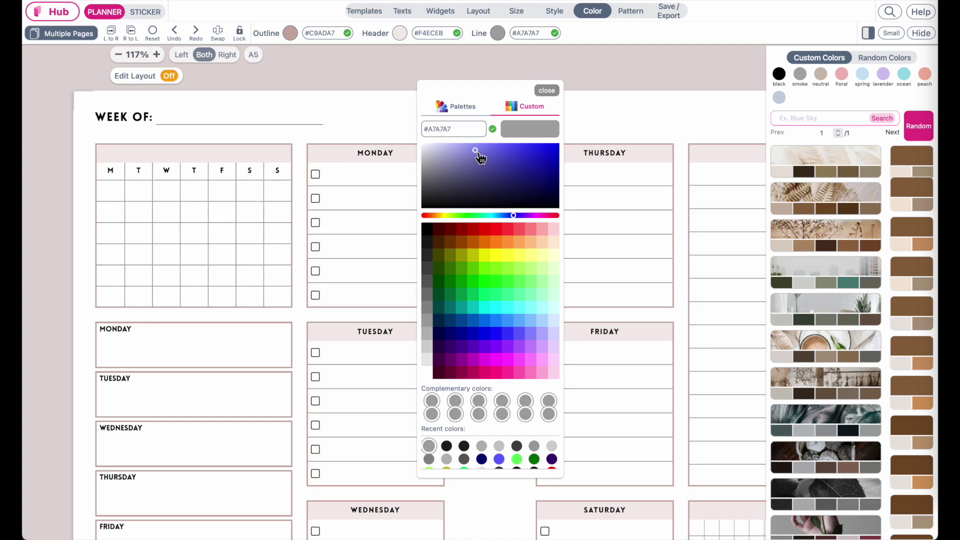
Set the line color to custom gray #A2A2A2 after comparing it with the lighter #B9B9B9, and close the color picker
click(429, 315)
click(428, 324)
click(428, 334)
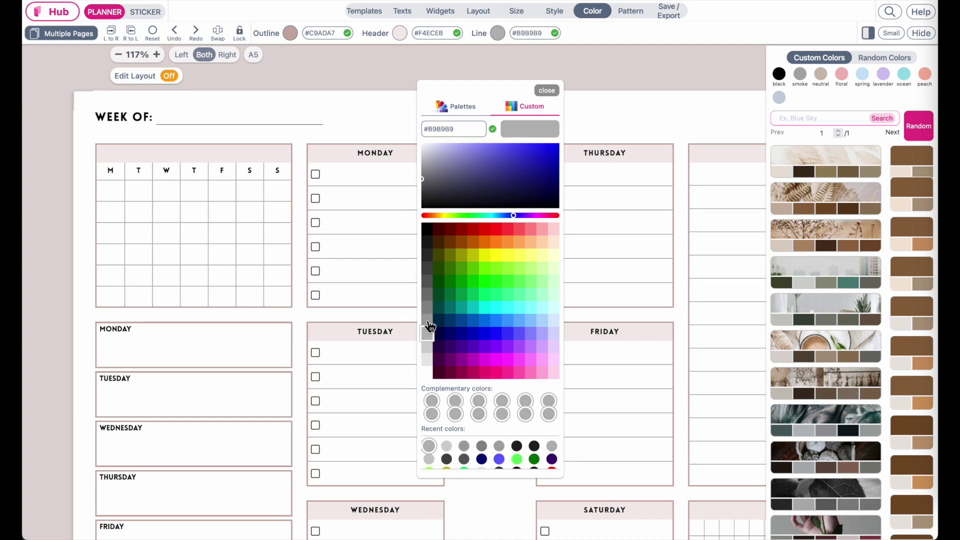
click(428, 319)
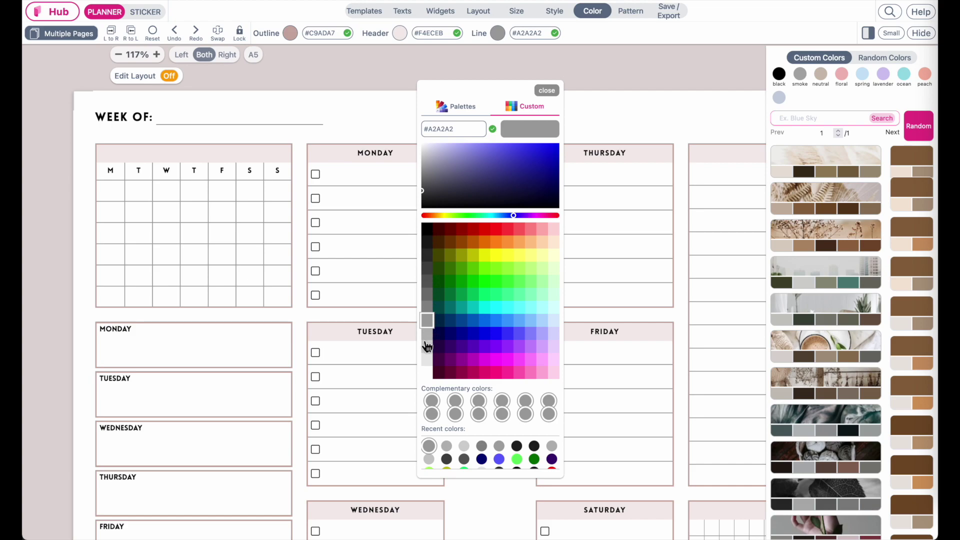
click(546, 90)
scroll(344, 284, down, 2)
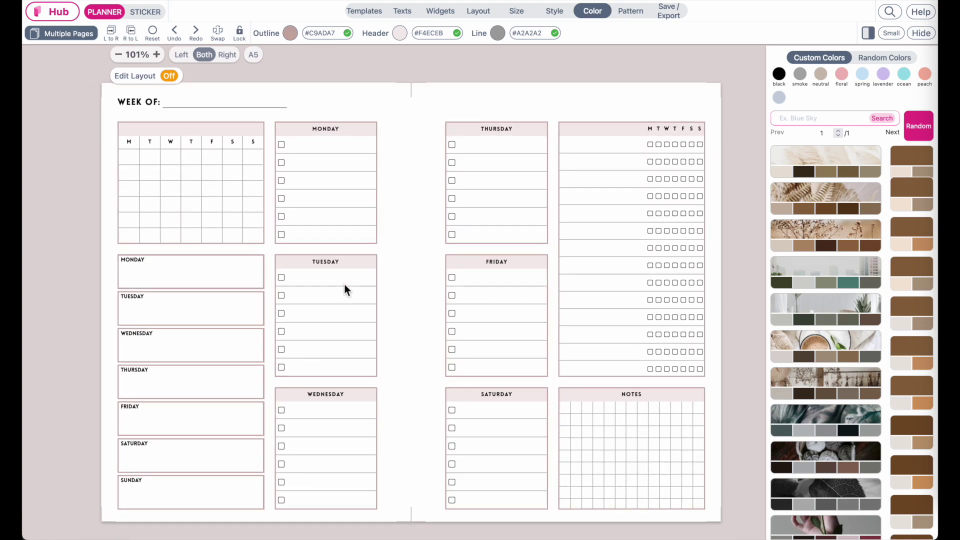
Enter "Cleaning Kitchen" in the first row of the Monday to-do list and close the text editor
click(403, 12)
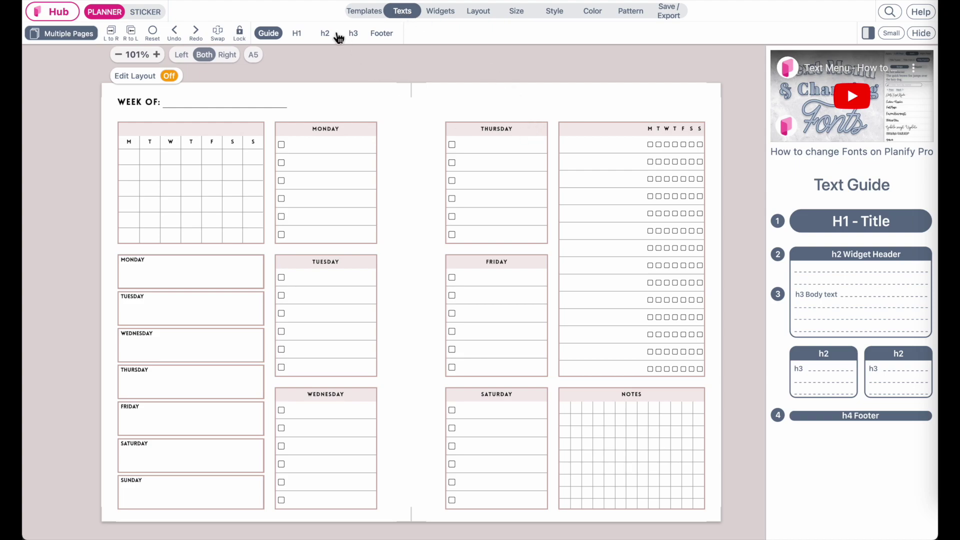
click(310, 154)
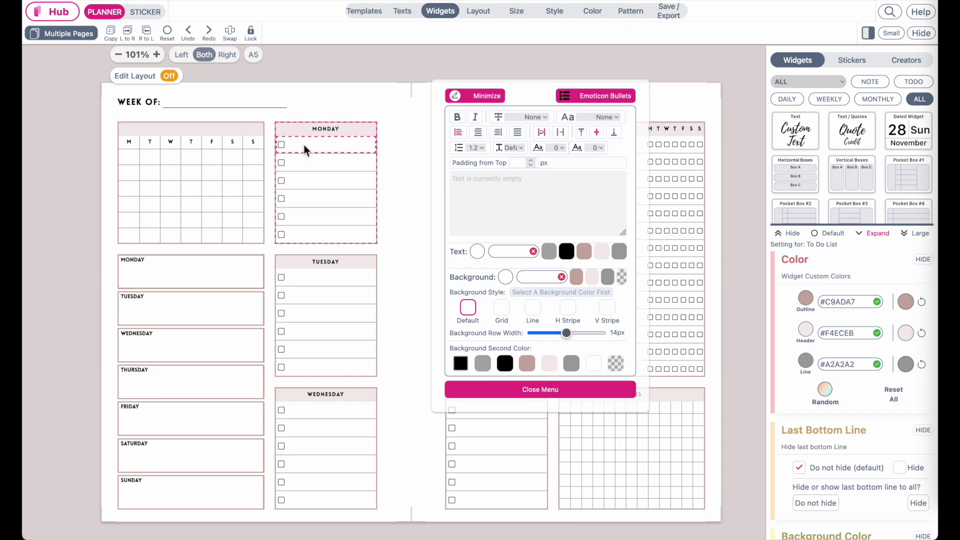
click(534, 195)
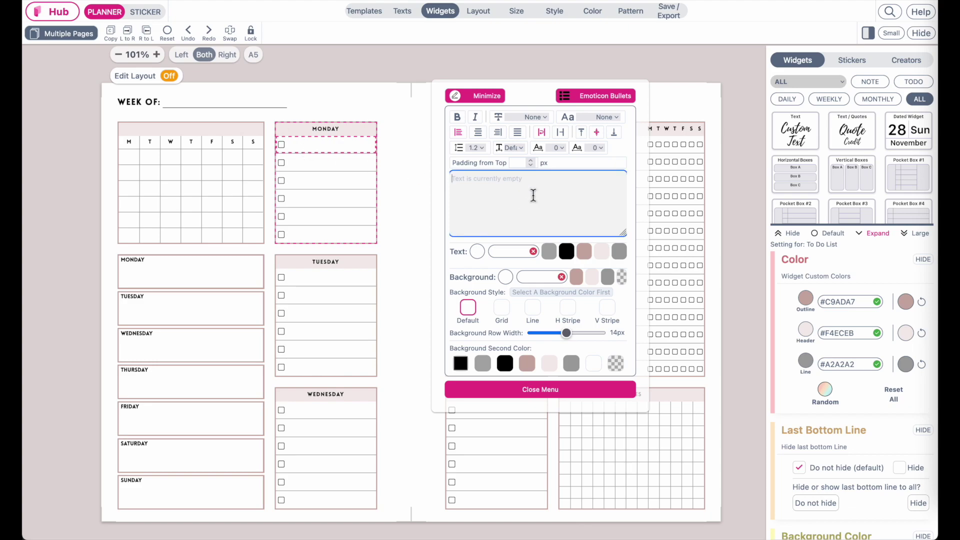
text(Cleaning Kitchen)
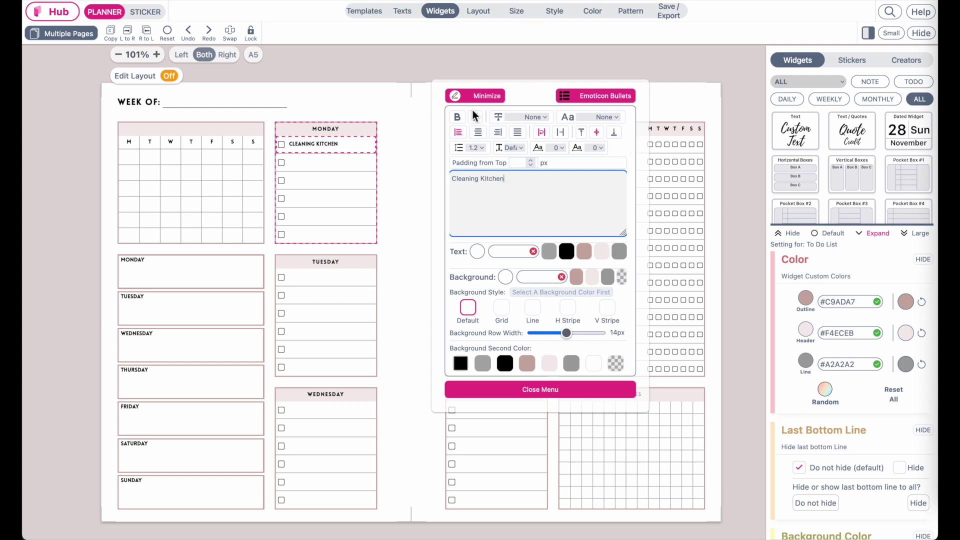
click(503, 96)
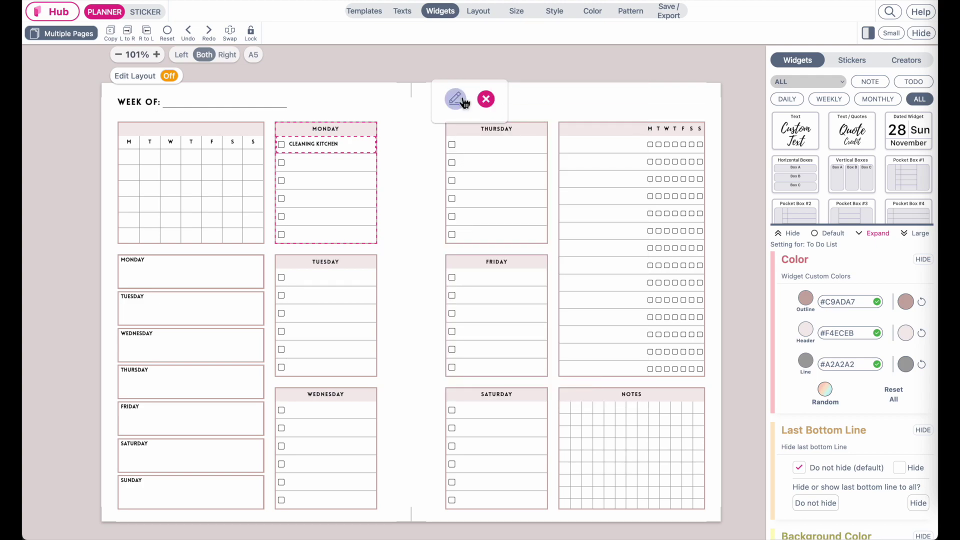
click(488, 102)
Try regular fonts such as Modern Oley on the h2 widget headers, ending with Lovelo-Black
click(402, 11)
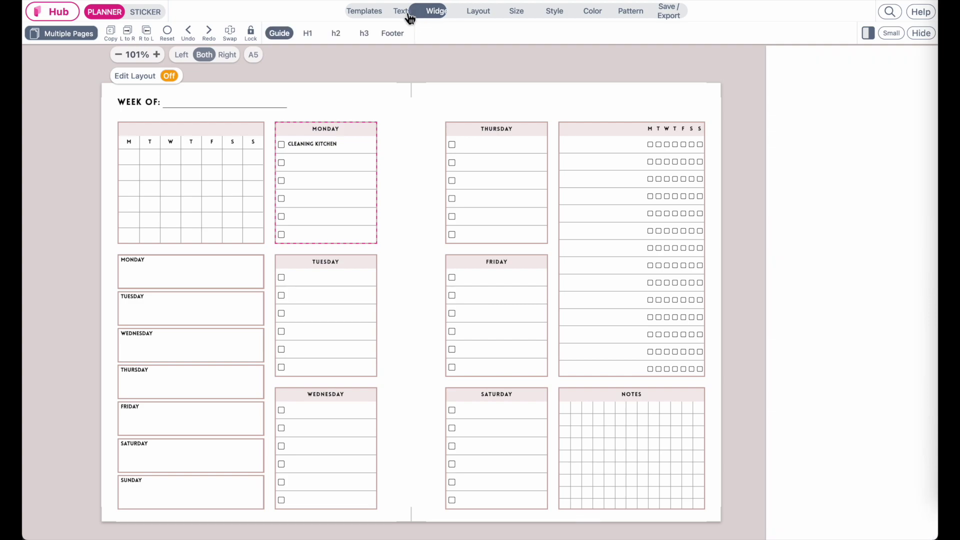
scroll(283, 135, up, 5)
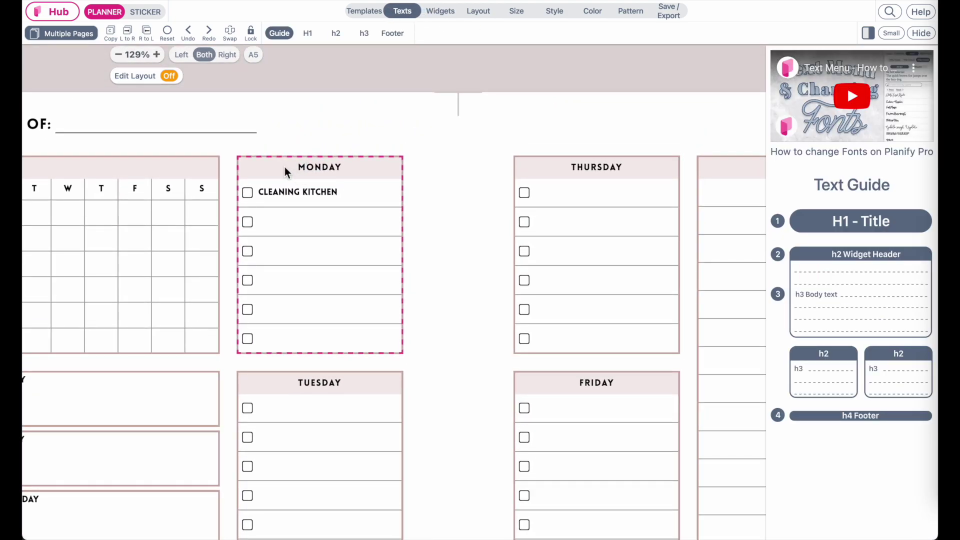
click(337, 34)
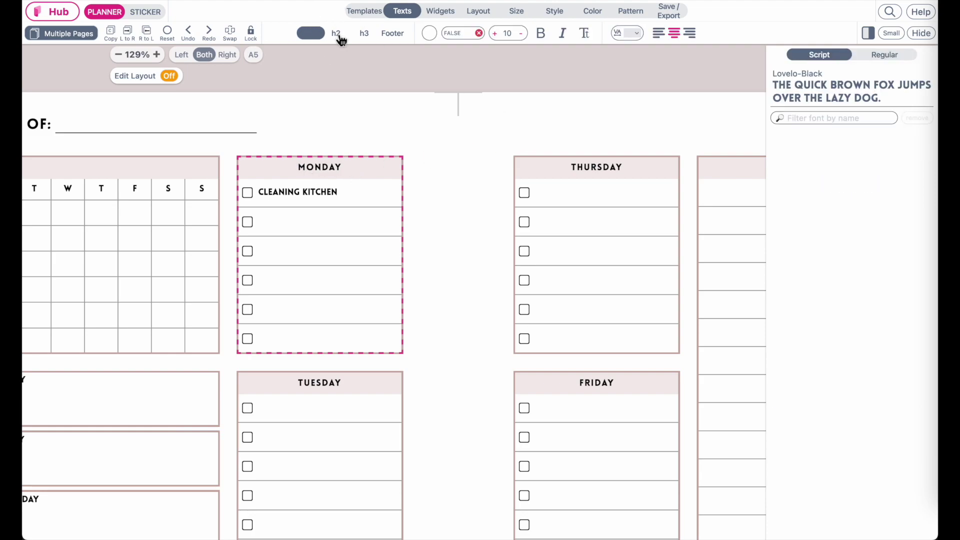
click(899, 56)
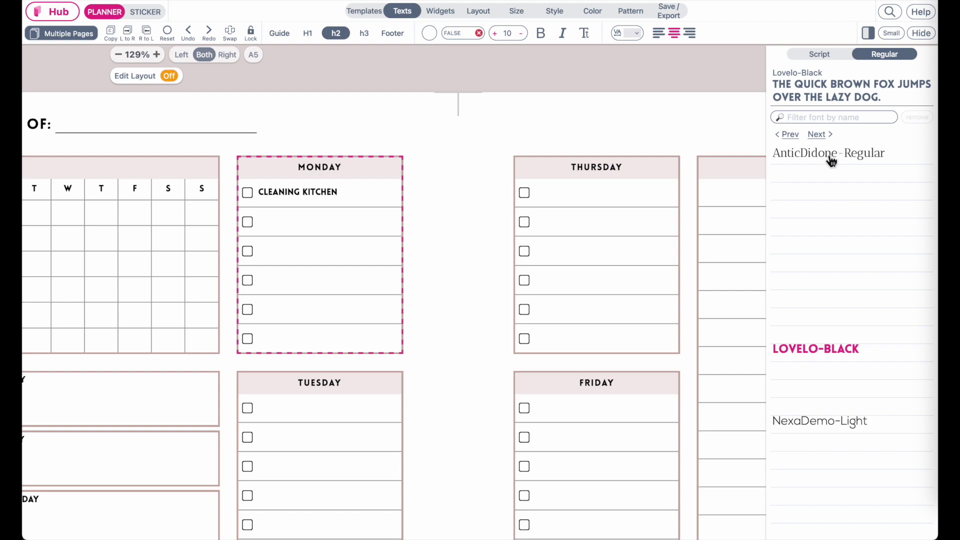
click(831, 158)
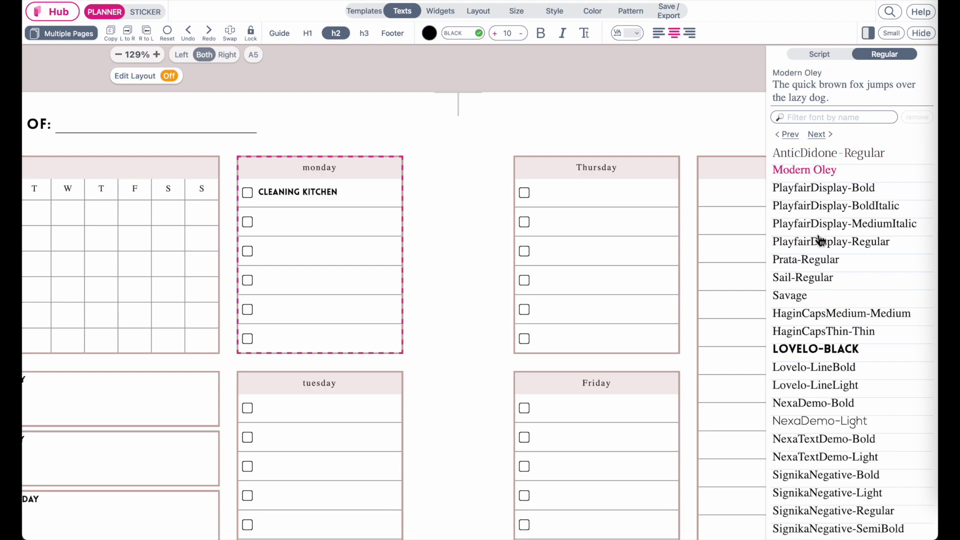
click(815, 197)
click(816, 182)
click(814, 355)
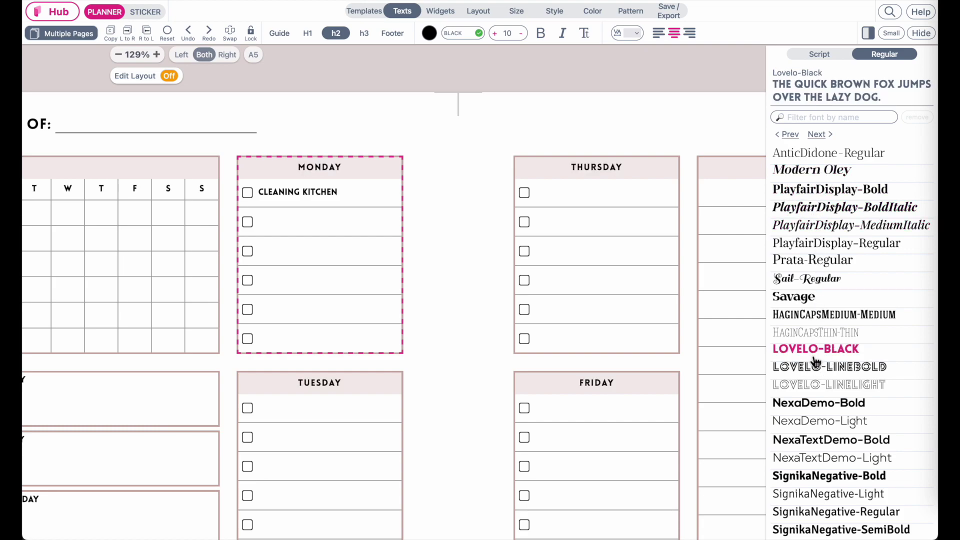
Try NexaTextDemo-Bold and PlayfairDisplay-BoldItalic on the h2 widget headers, ending back on Lovelo-Black
scroll(814, 358, down, 2)
scroll(584, 325, down, 2)
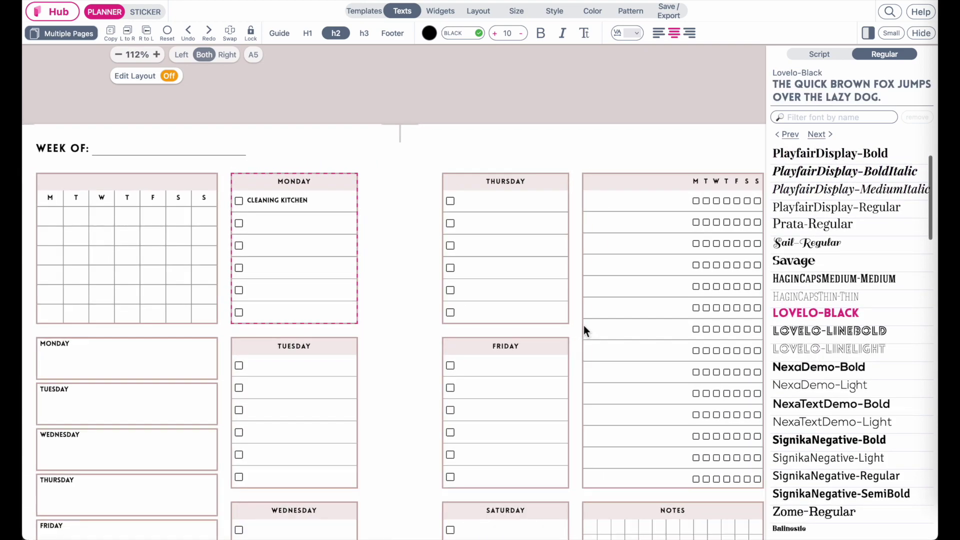
click(823, 367)
click(823, 406)
scroll(819, 425, down, 3)
scroll(822, 422, up, 5)
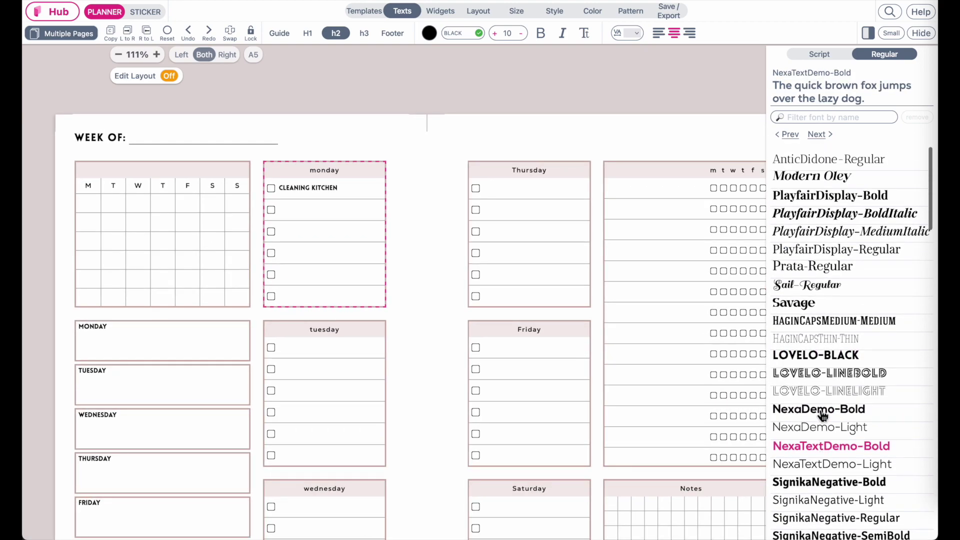
click(815, 208)
scroll(812, 220, down, 3)
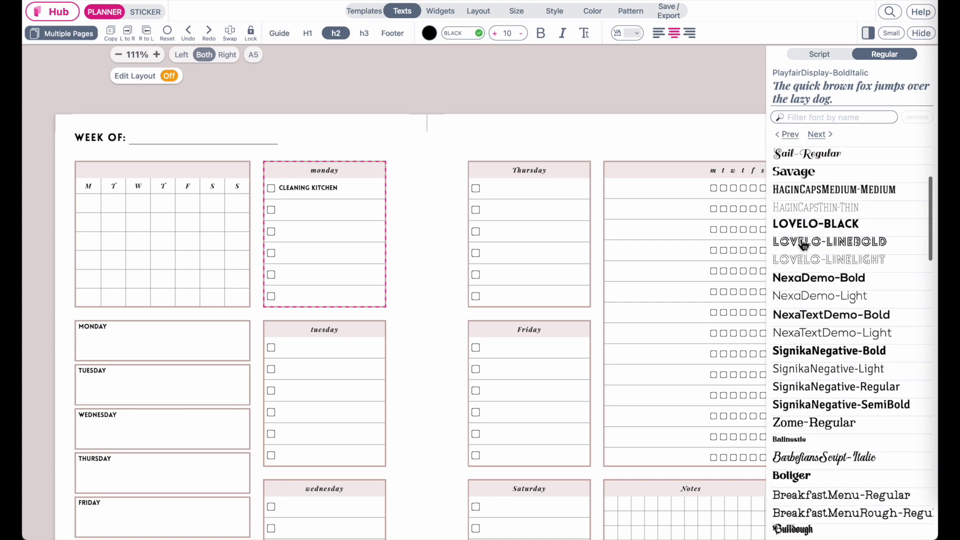
click(806, 224)
scroll(847, 286, down, 1)
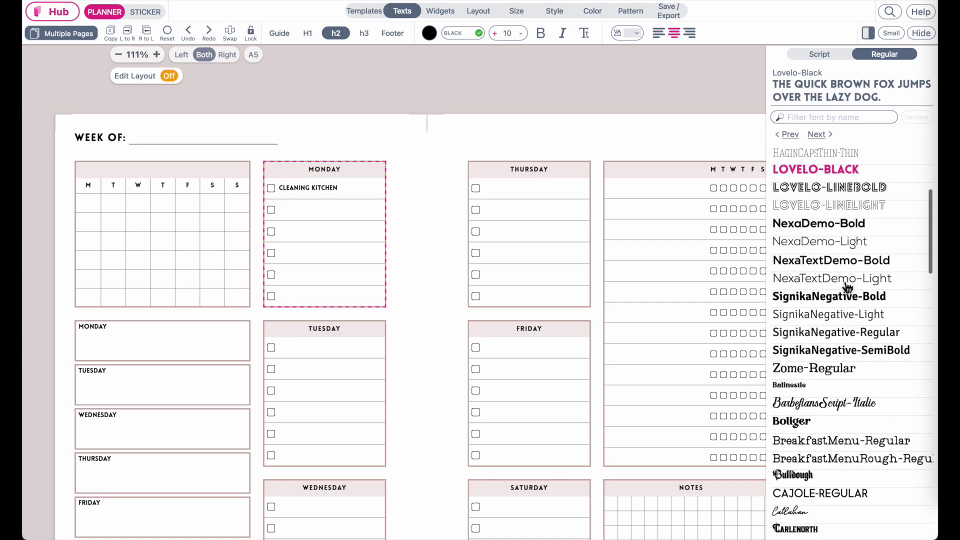
Try NexaTextDemo-Light, SignikaNegative-Light, BreakfastMenu-Regular and Cajole-Regular on the h2 widget headers
click(847, 285)
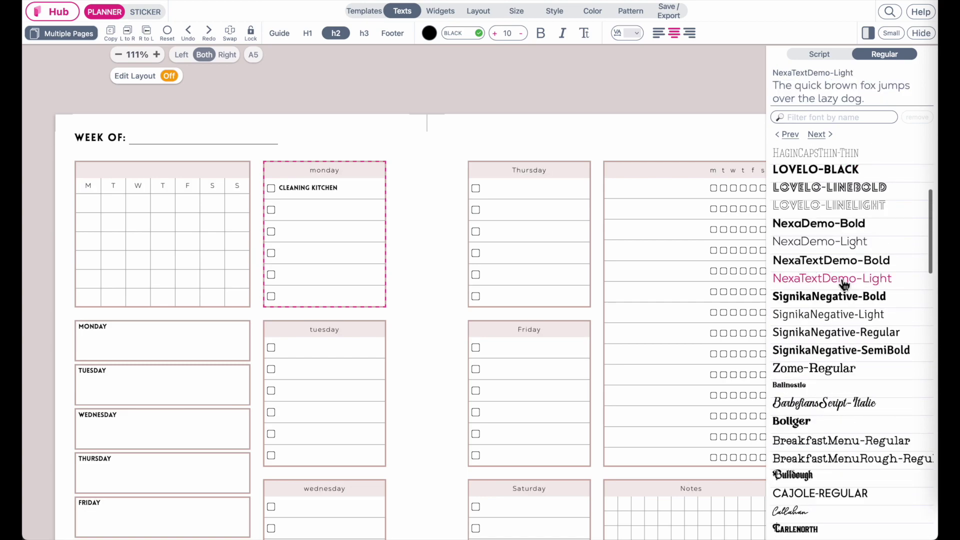
click(805, 314)
scroll(820, 310, down, 1)
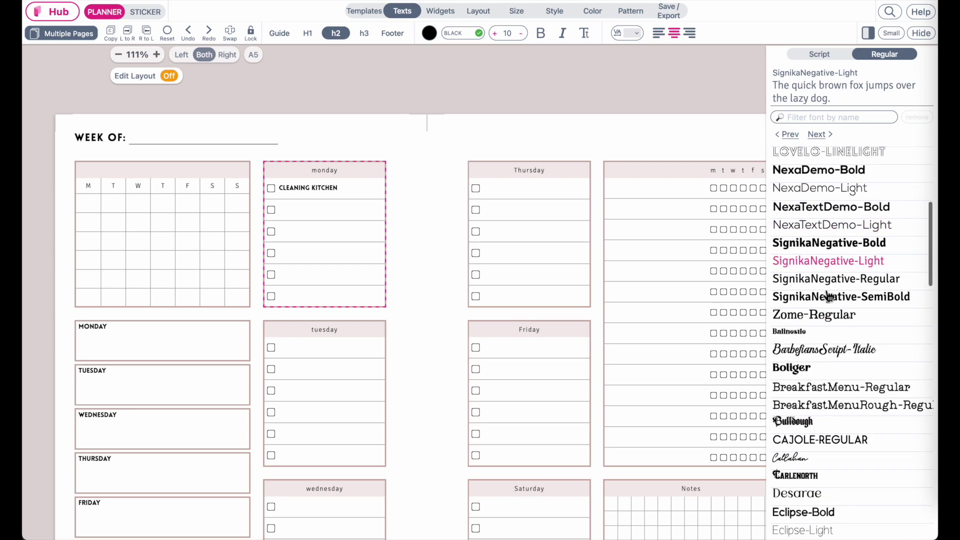
click(806, 387)
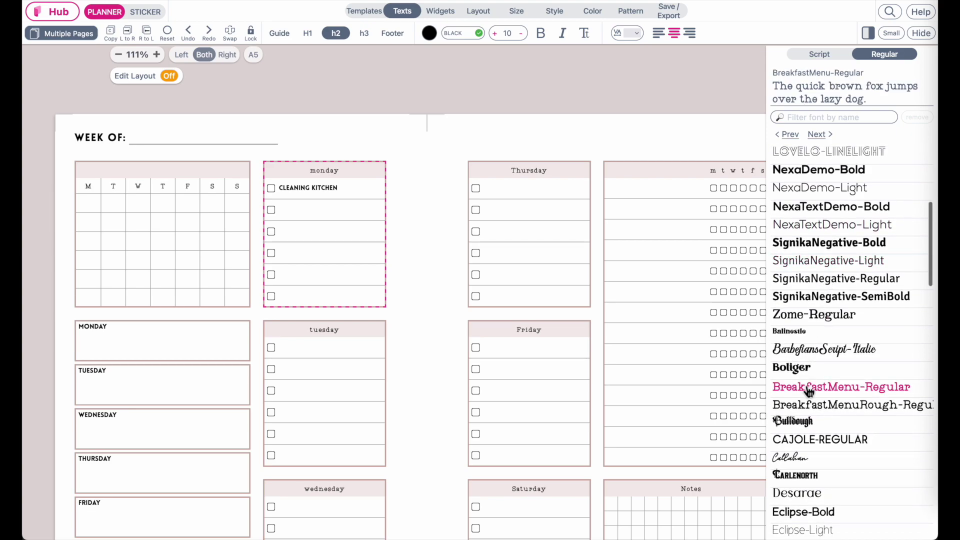
scroll(812, 386, down, 2)
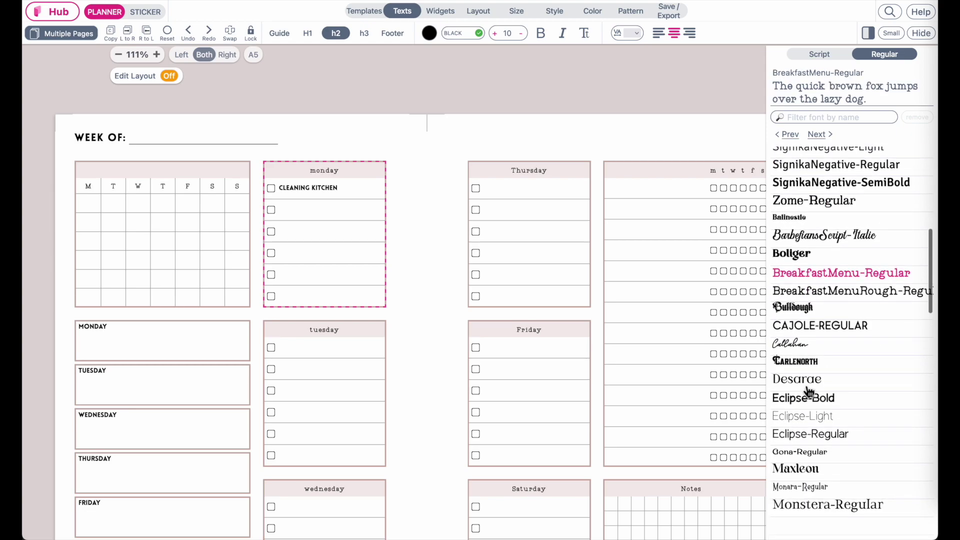
click(815, 333)
scroll(819, 342, down, 3)
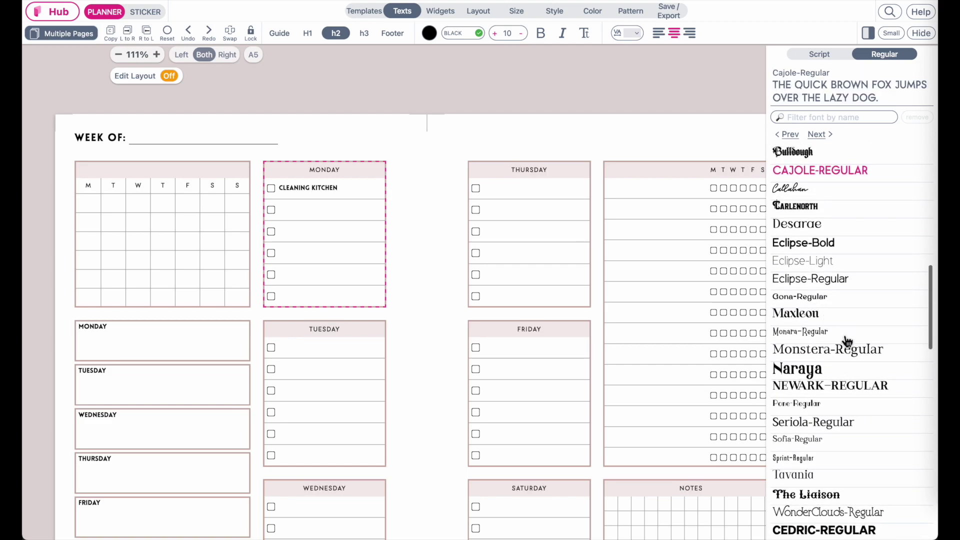
Browse more regular fonts for the h2 headers, try NunitoSans-Bold, and settle on PlayfairDisplay-MediumItalic
scroll(847, 340, down, 3)
scroll(846, 334, up, 8)
scroll(842, 336, down, 1)
scroll(869, 330, down, 2)
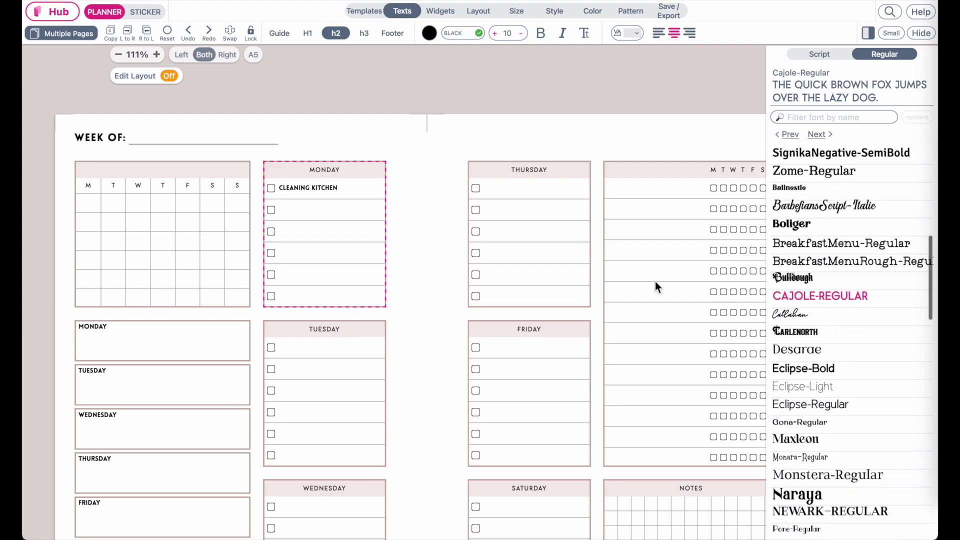
scroll(506, 406, down, 1)
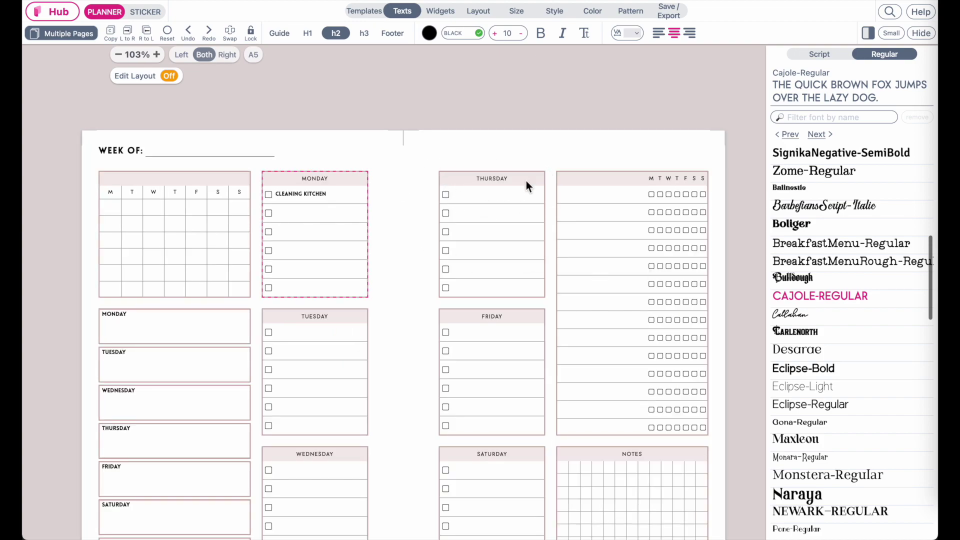
scroll(832, 456, down, 5)
click(809, 459)
click(810, 480)
scroll(820, 300, up, 10)
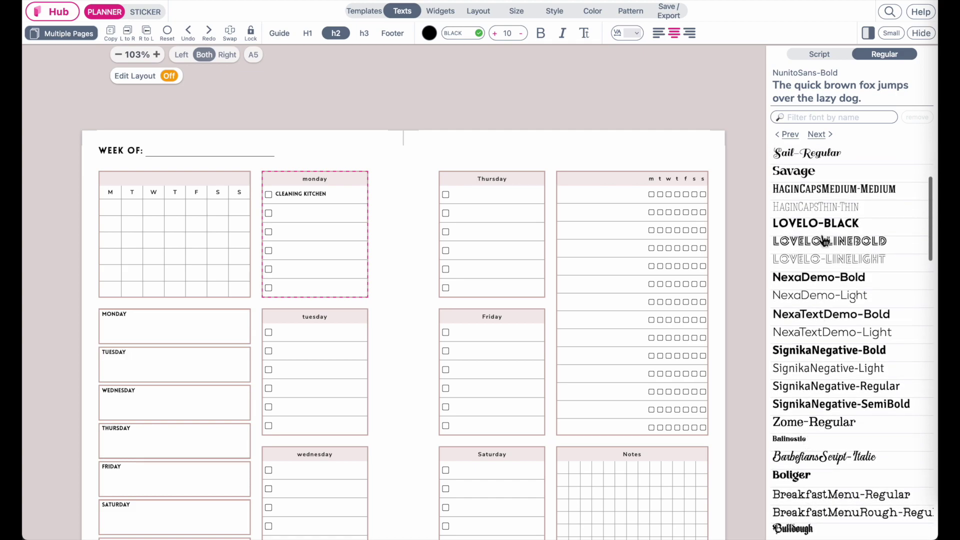
click(824, 209)
click(826, 227)
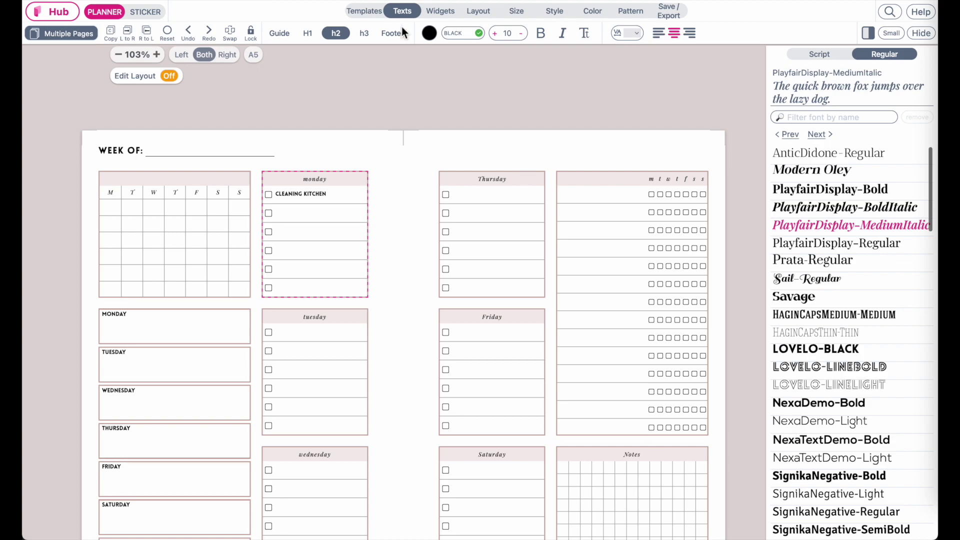
Set the h3 body text font to PlayfairDisplay-MediumItalic after comparing it with PlayfairDisplay-BoldItalic, PlayfairDisplay-Regular and Prata-Regular
click(370, 36)
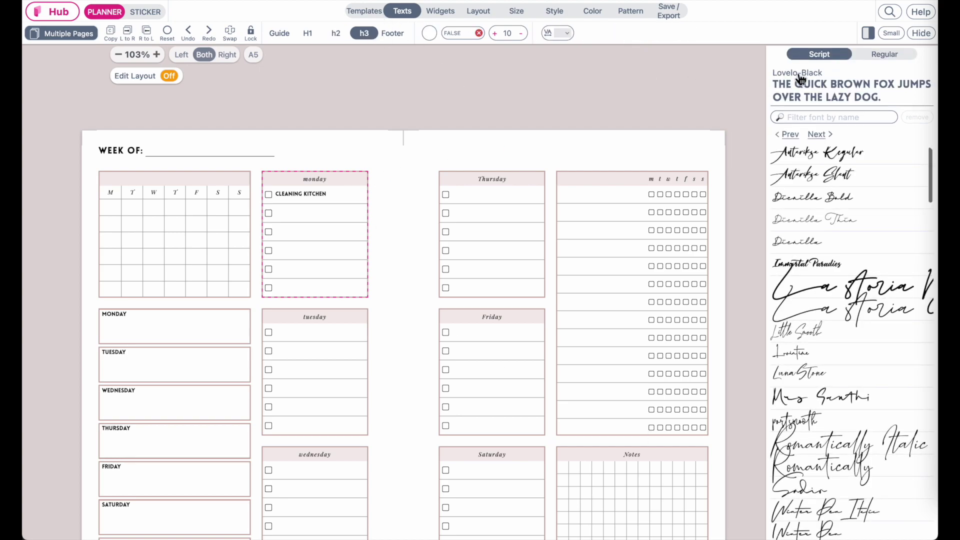
click(884, 54)
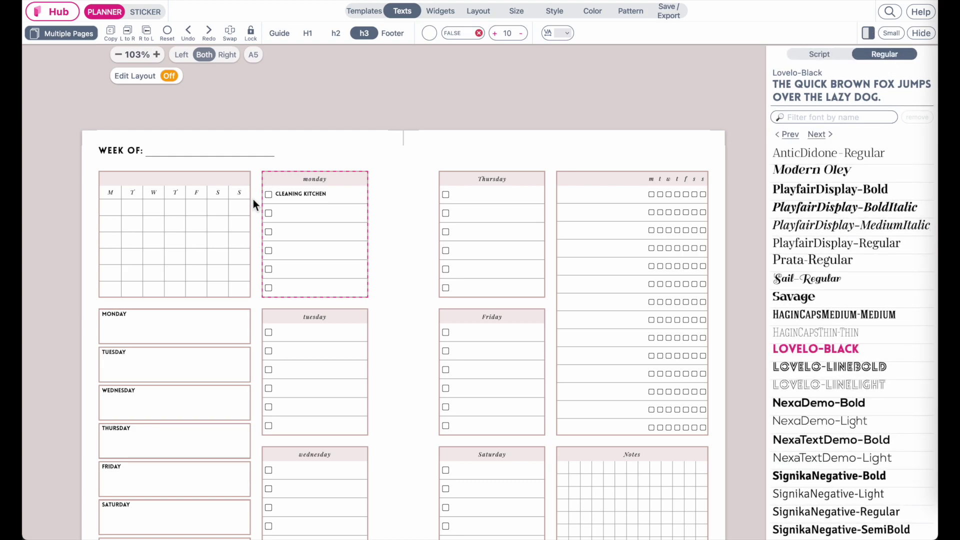
scroll(253, 199, up, 5)
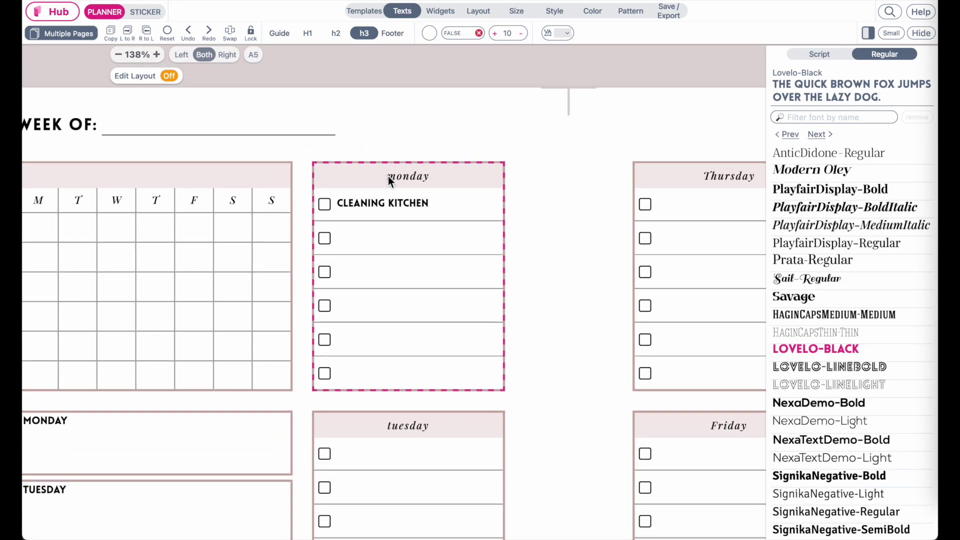
click(822, 226)
click(819, 208)
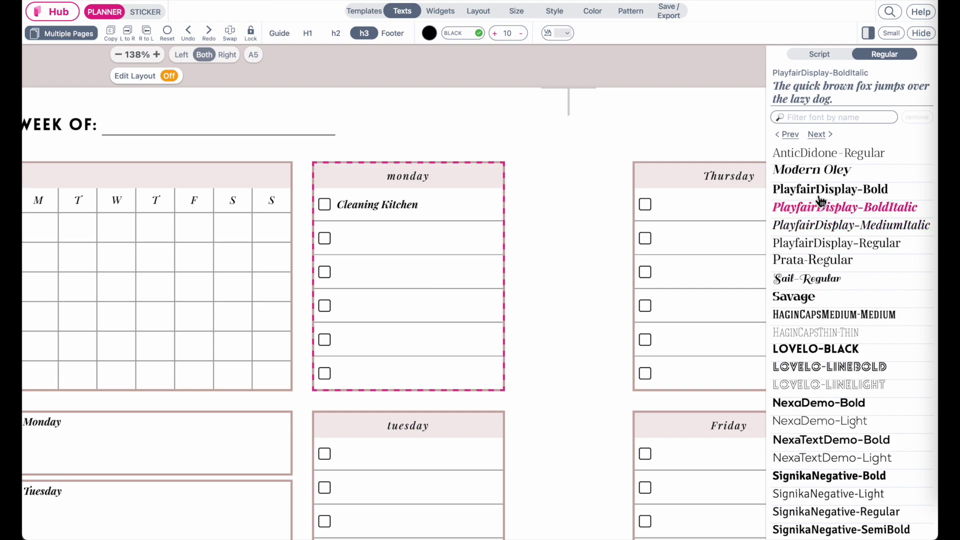
click(820, 196)
click(821, 228)
click(819, 245)
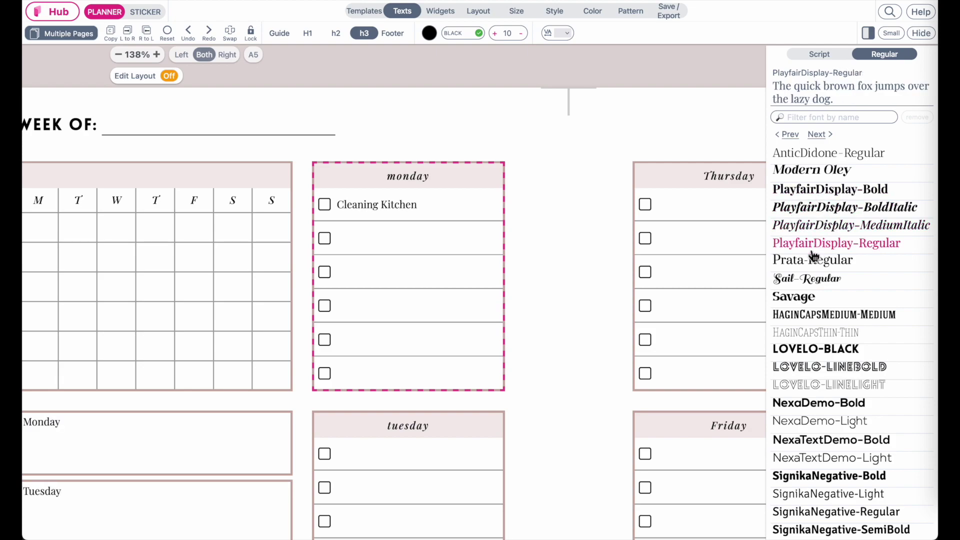
click(809, 264)
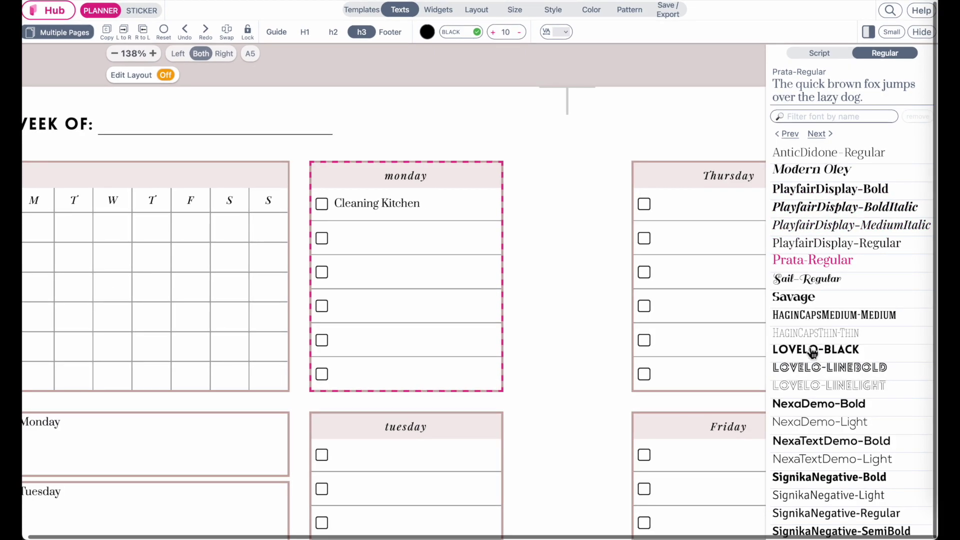
click(811, 350)
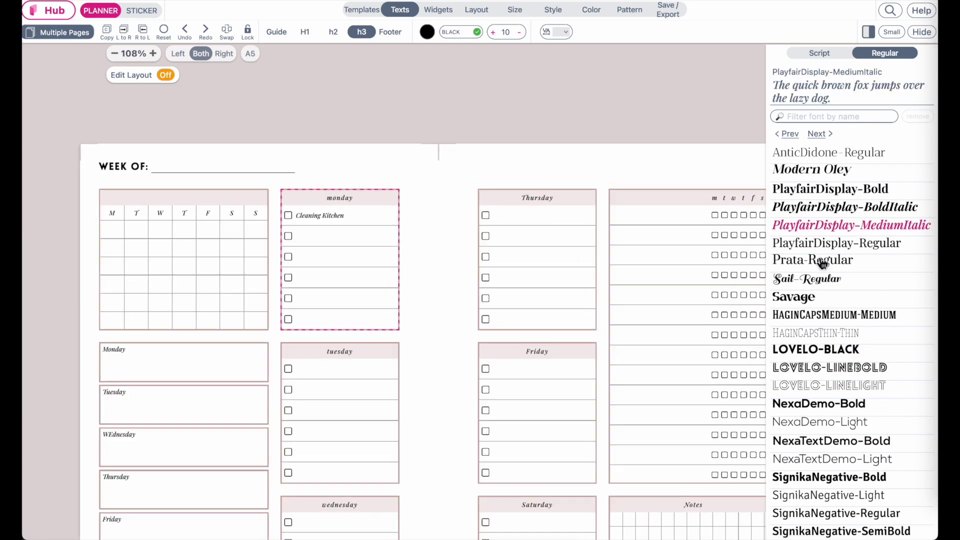
click(784, 259)
click(822, 245)
click(819, 227)
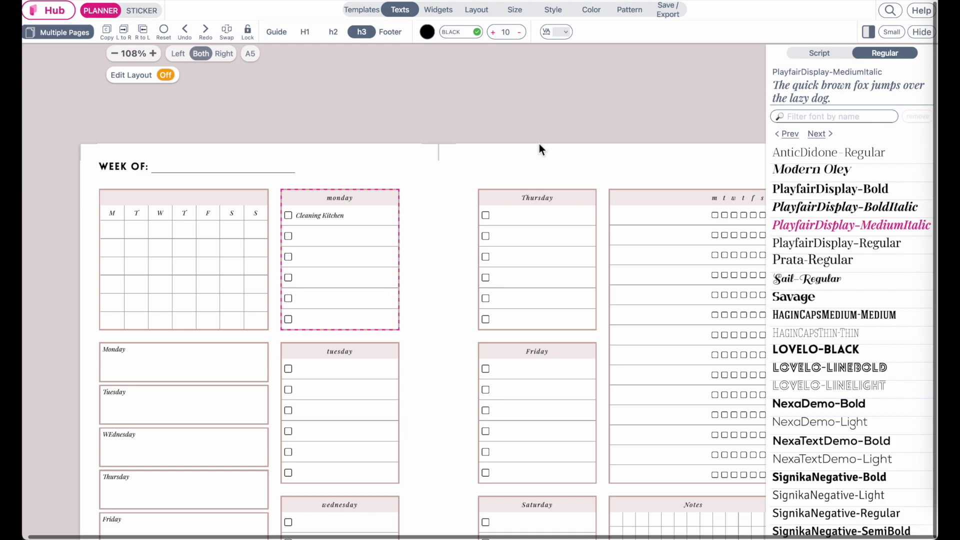
Switch to the H1 title's main font on the left page and try Antariksa Regular, ending with Antariksa Slant at size 23
click(301, 33)
scroll(215, 208, up, 3)
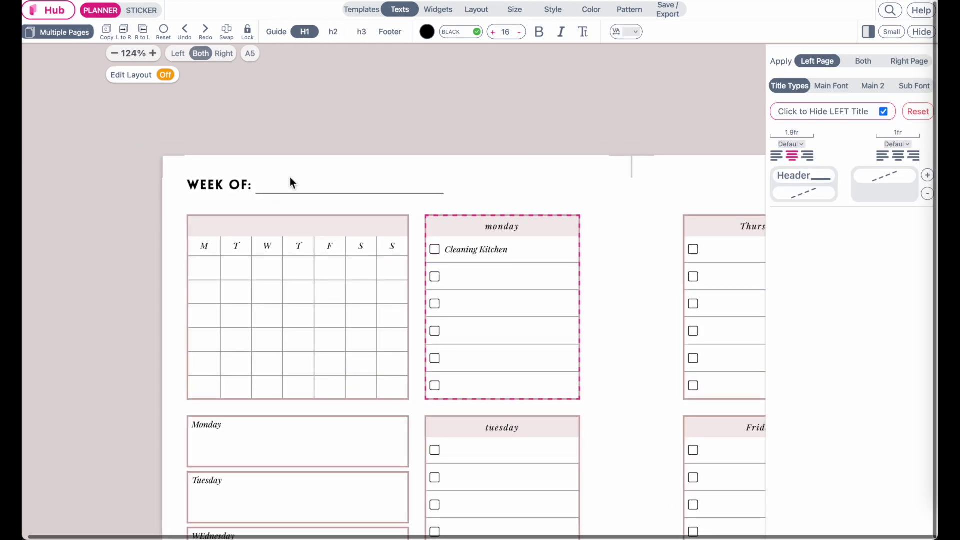
click(845, 86)
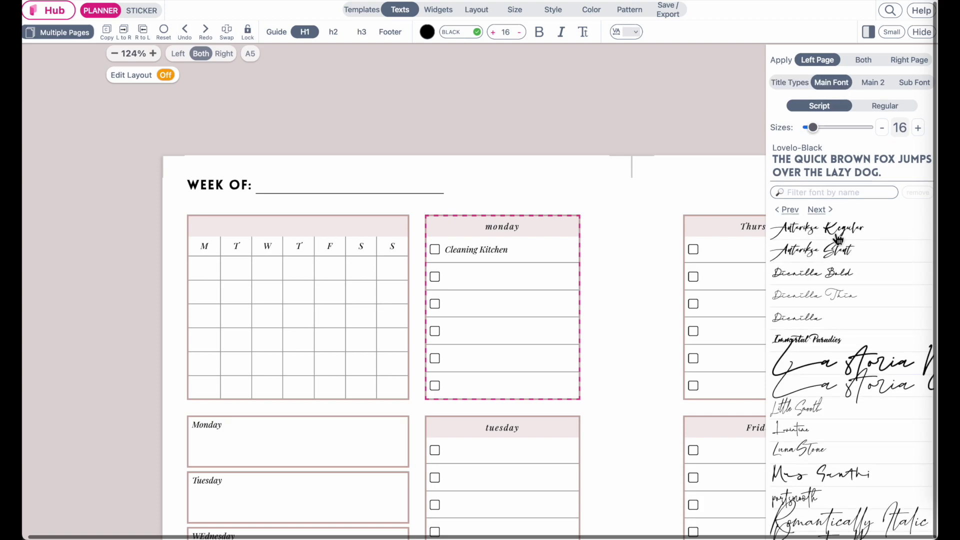
click(832, 237)
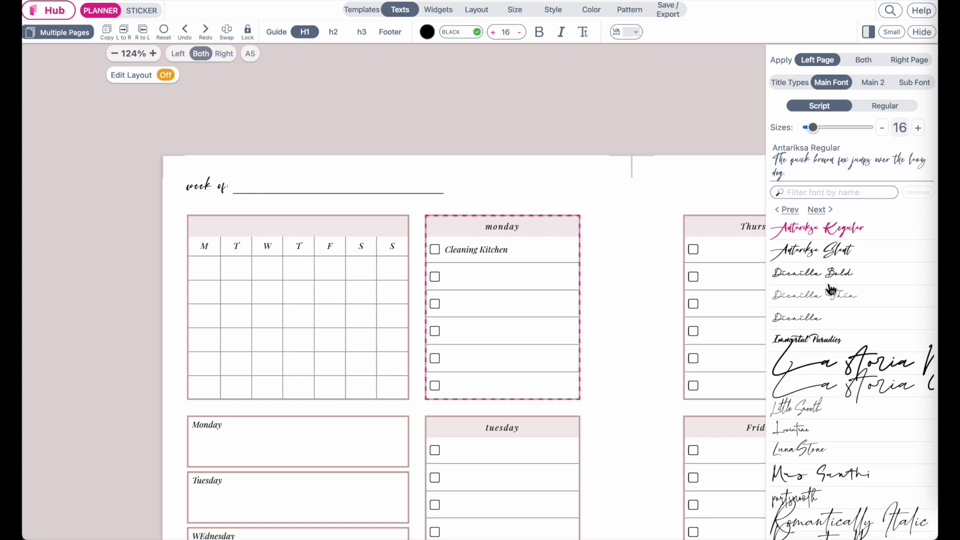
click(820, 256)
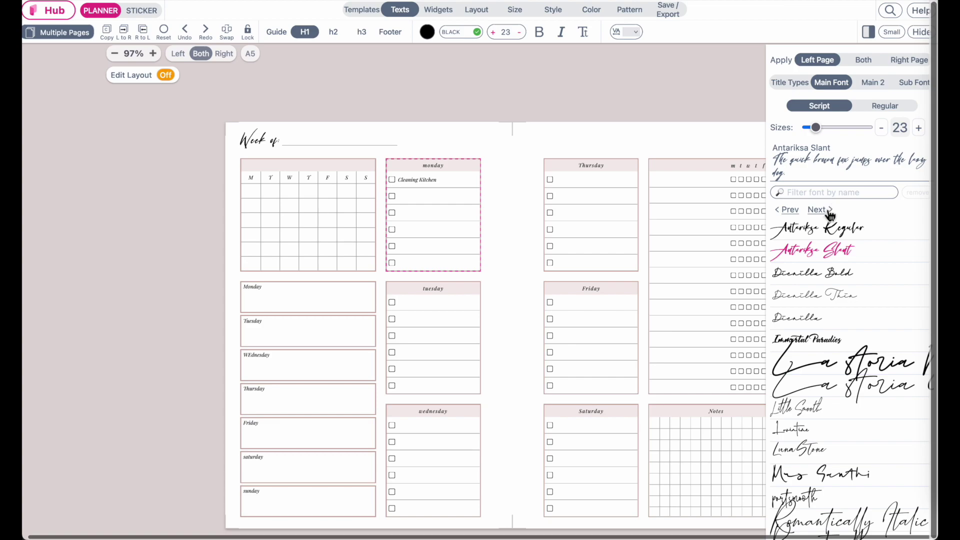
Step through the script fonts one after another on the "Week of" title until Conithing
click(825, 210)
click(825, 210)
click(827, 213)
click(827, 212)
click(827, 213)
click(827, 212)
click(827, 213)
click(827, 212)
triple_click(827, 212)
double_click(827, 213)
triple_click(827, 212)
double_click(827, 213)
double_click(827, 212)
triple_click(827, 213)
double_click(827, 212)
double_click(827, 212)
triple_click(827, 213)
double_click(827, 212)
triple_click(828, 213)
double_click(827, 212)
double_click(827, 212)
triple_click(827, 212)
triple_click(827, 213)
double_click(827, 213)
click(827, 213)
click(828, 212)
click(827, 212)
double_click(827, 212)
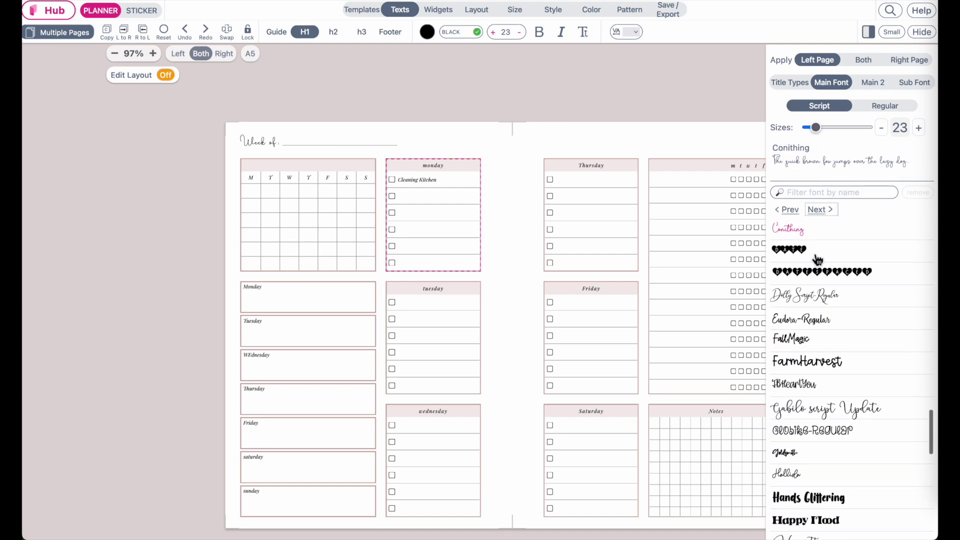
Try FallMagic at size 30 on the "Week of" title, followed by Dienilla Bold, Dienilla Thin and La storia
click(802, 342)
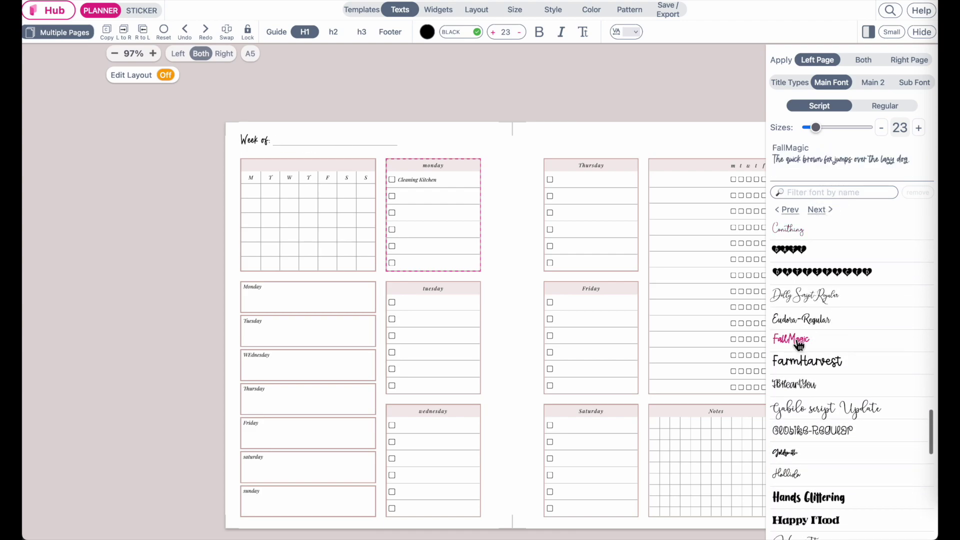
triple_click(919, 129)
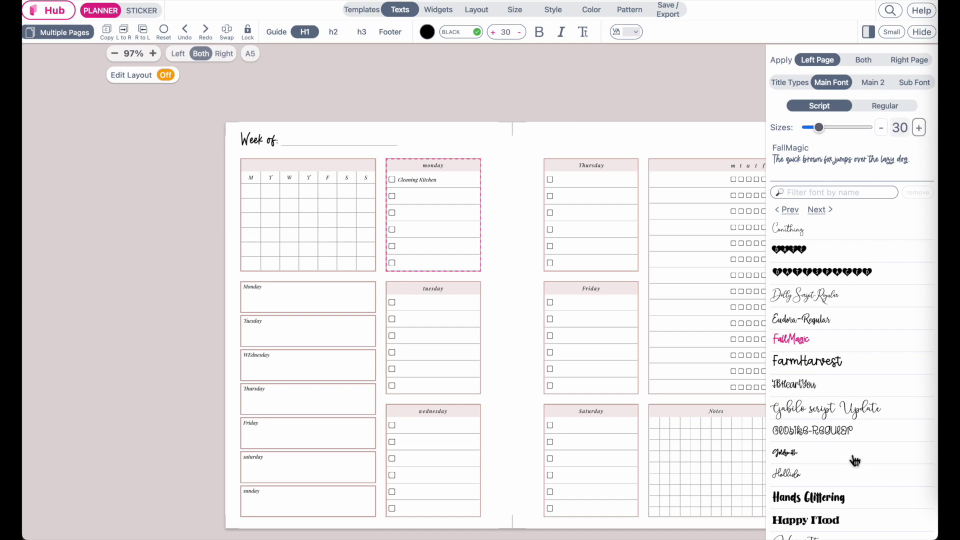
scroll(840, 452, down, 3)
scroll(808, 425, down, 5)
click(823, 275)
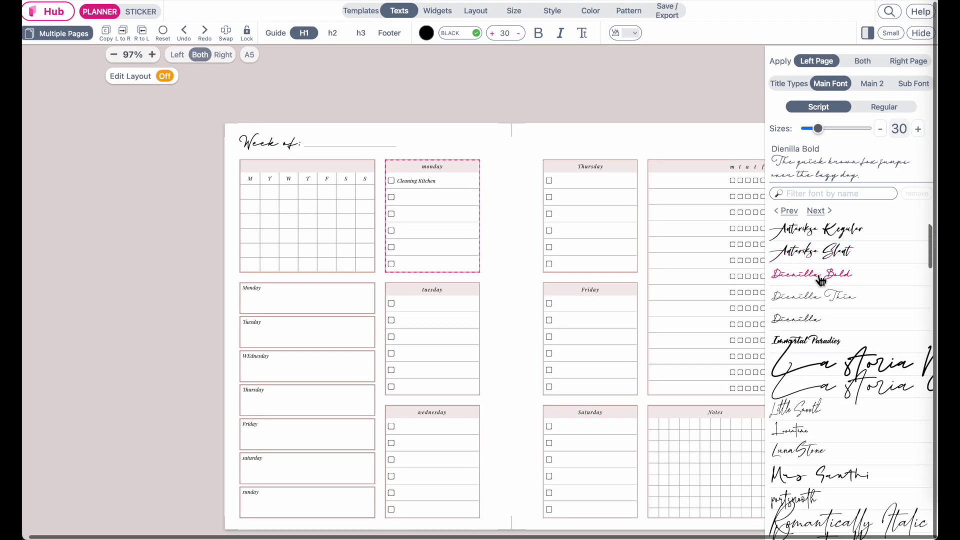
click(795, 325)
click(801, 302)
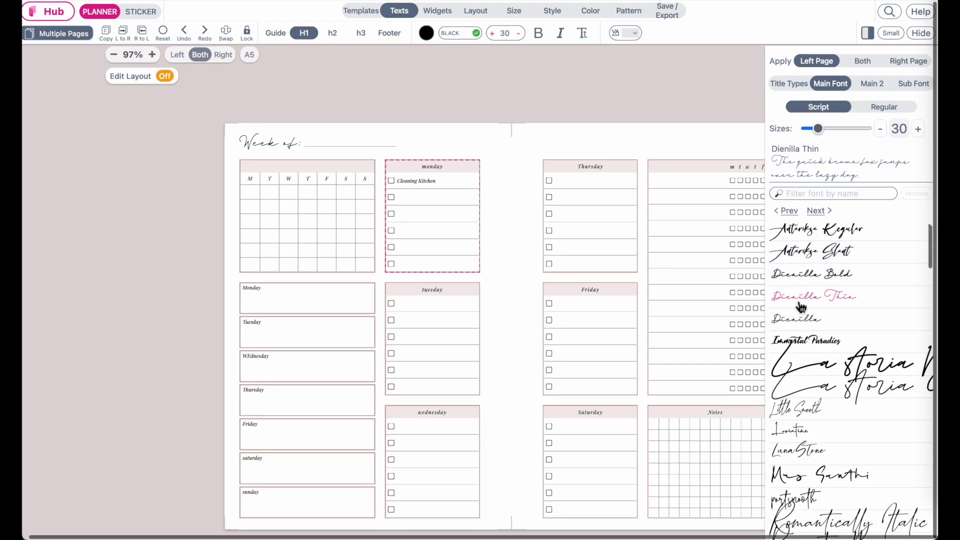
click(822, 384)
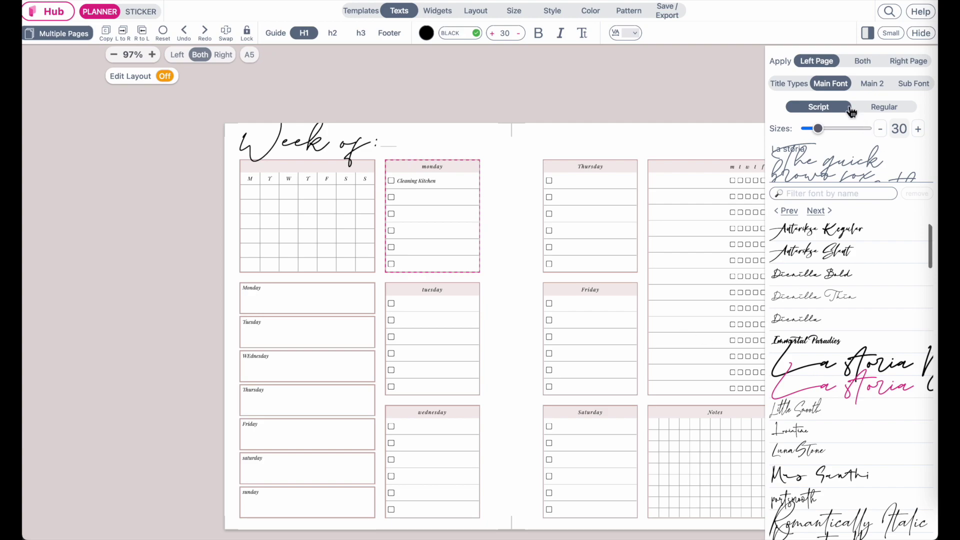
Set the "Week of" title's main font to the regular font PlayfairDisplay-MediumItalic at size 18
click(889, 111)
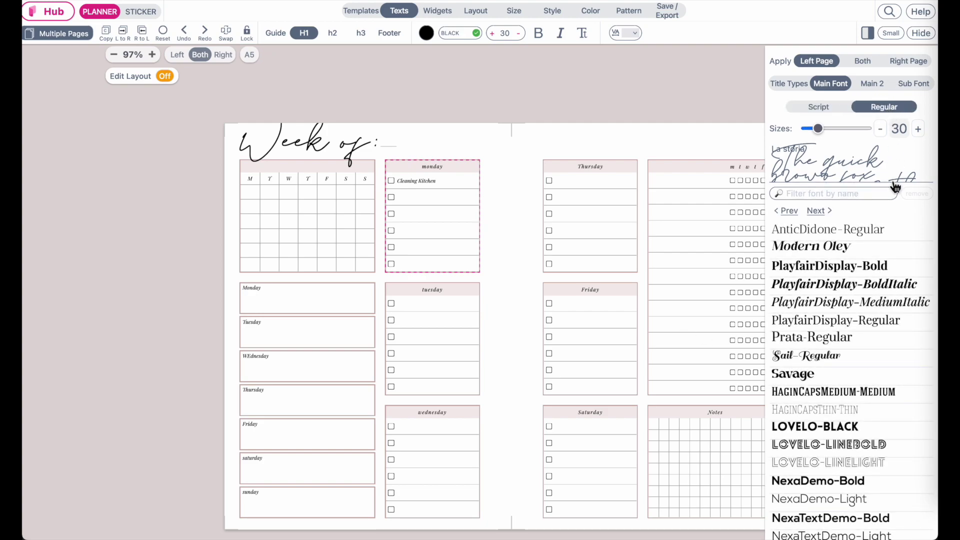
click(844, 304)
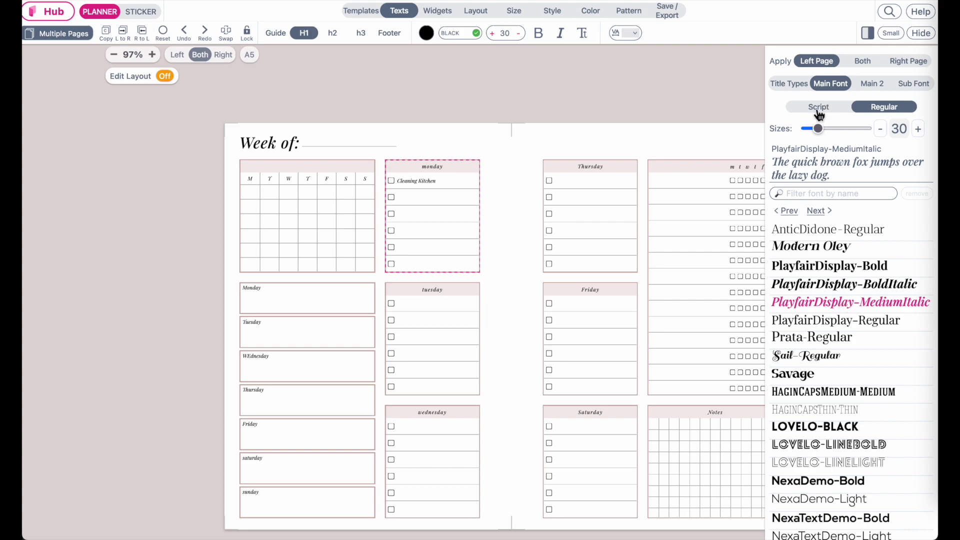
click(881, 129)
click(881, 129)
click(881, 128)
click(881, 129)
click(881, 129)
click(882, 130)
click(882, 129)
click(881, 129)
click(882, 130)
click(882, 130)
click(881, 130)
click(881, 129)
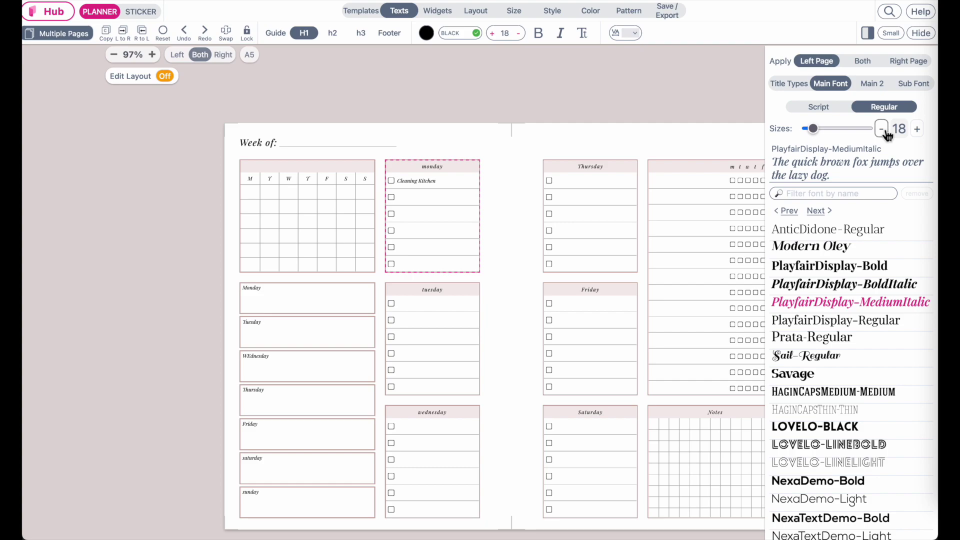
Set the "Week of" title's main font to the script font La storia at size 14
click(819, 107)
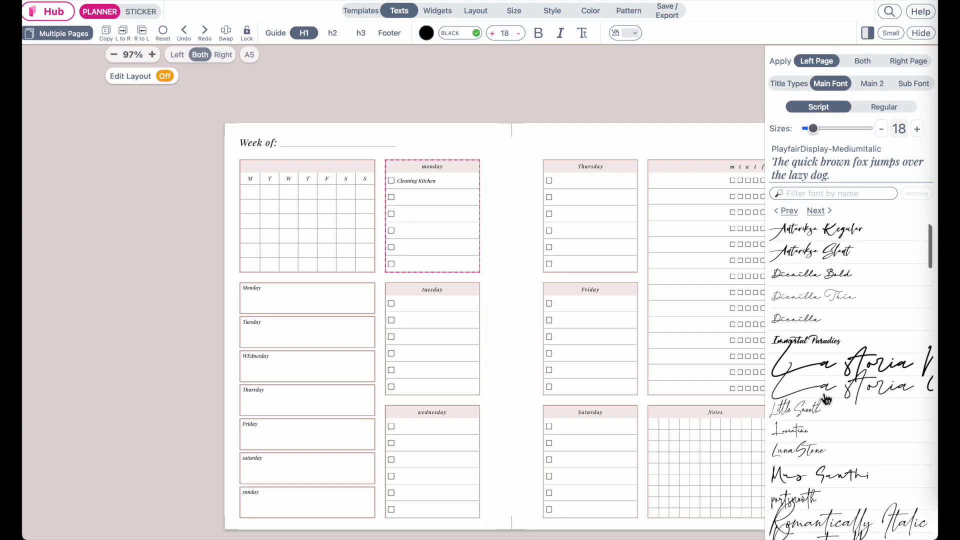
click(826, 397)
click(882, 130)
click(882, 130)
click(882, 129)
click(882, 130)
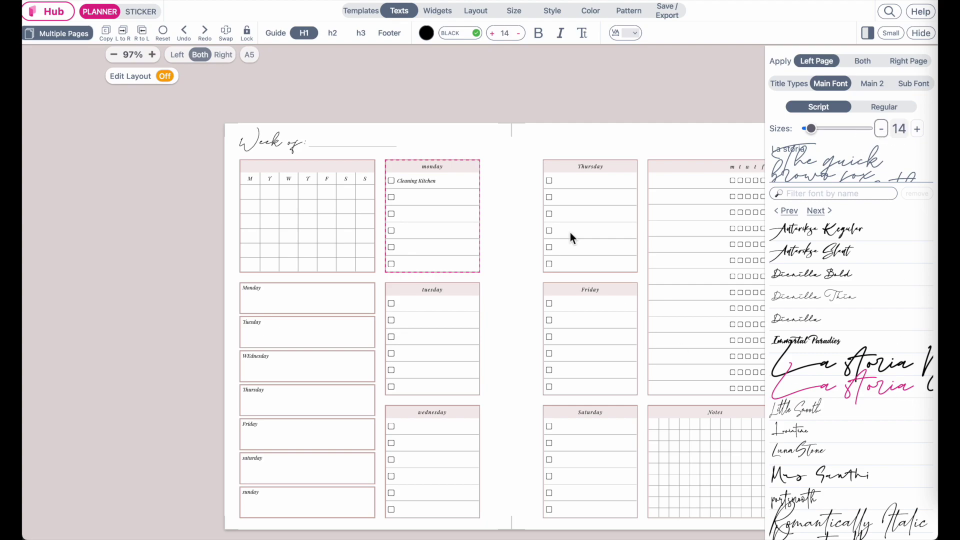
Browse the public background patterns and apply basic-sketch-modern-42_30 from page 4 of the custom-color set to the spread
click(628, 11)
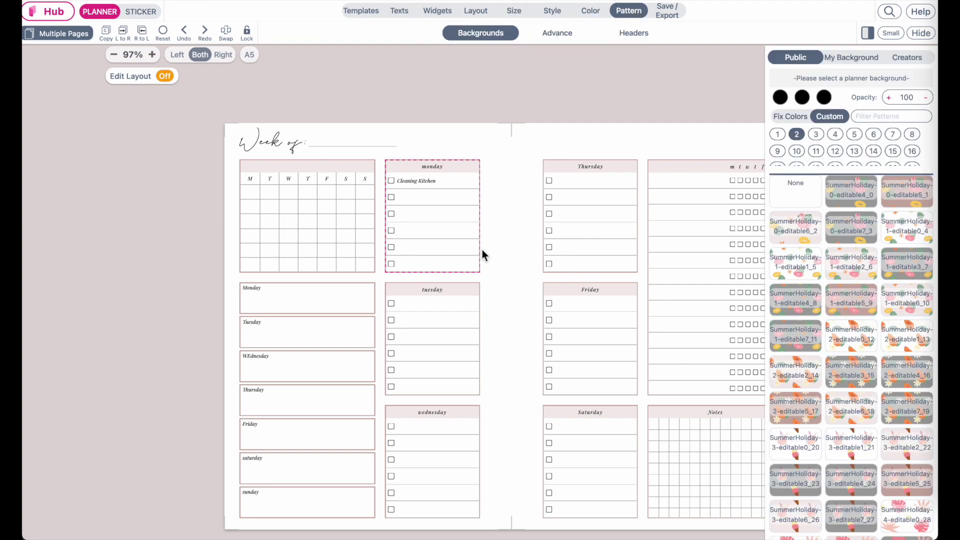
scroll(619, 247, right, 3)
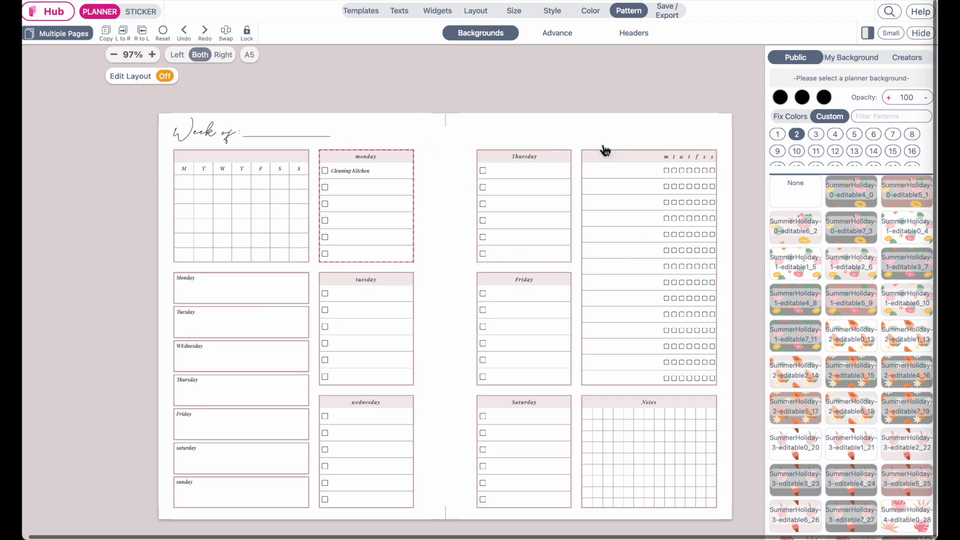
click(792, 124)
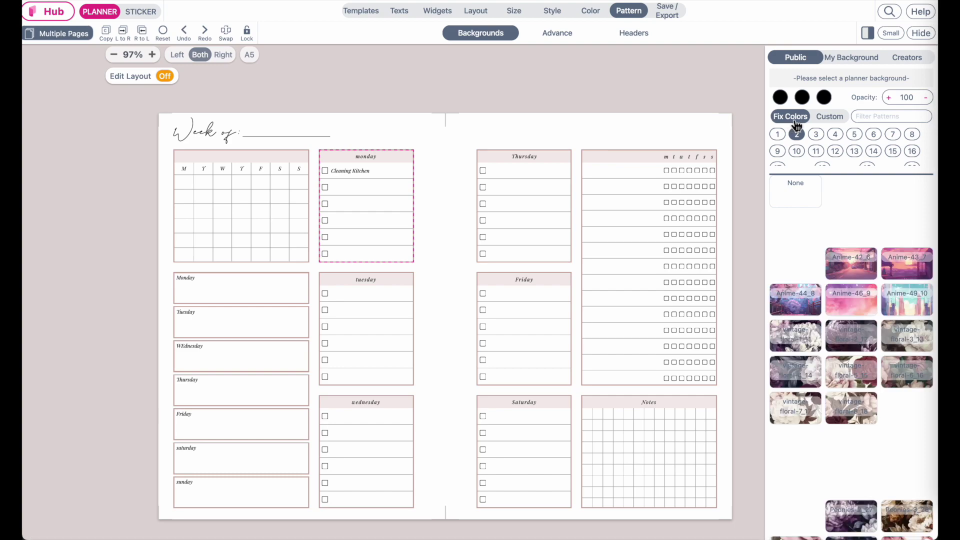
click(816, 134)
click(832, 116)
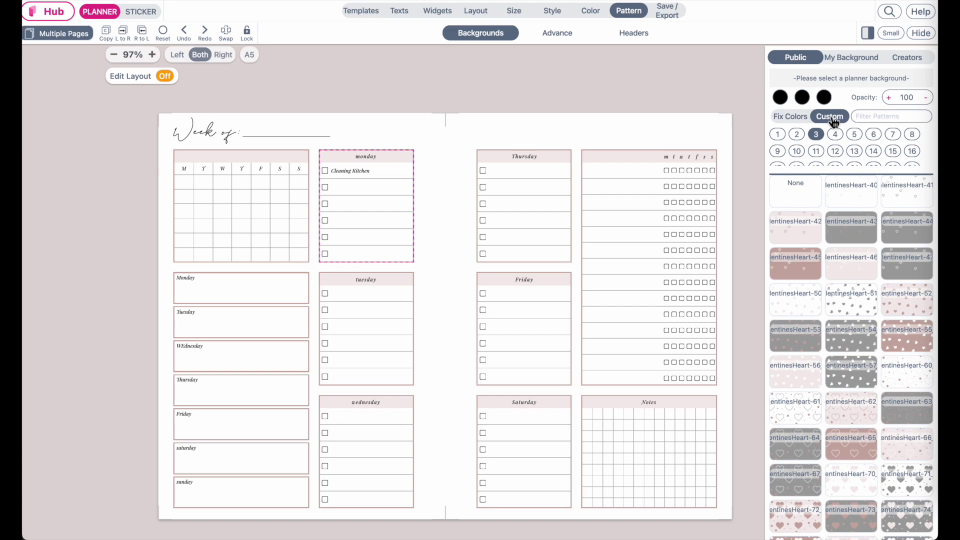
click(835, 134)
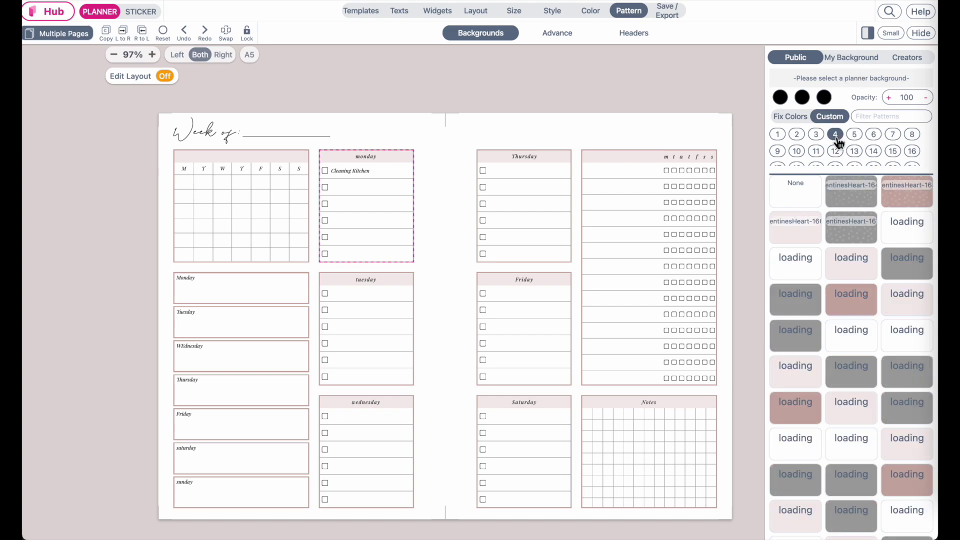
scroll(844, 255, down, 5)
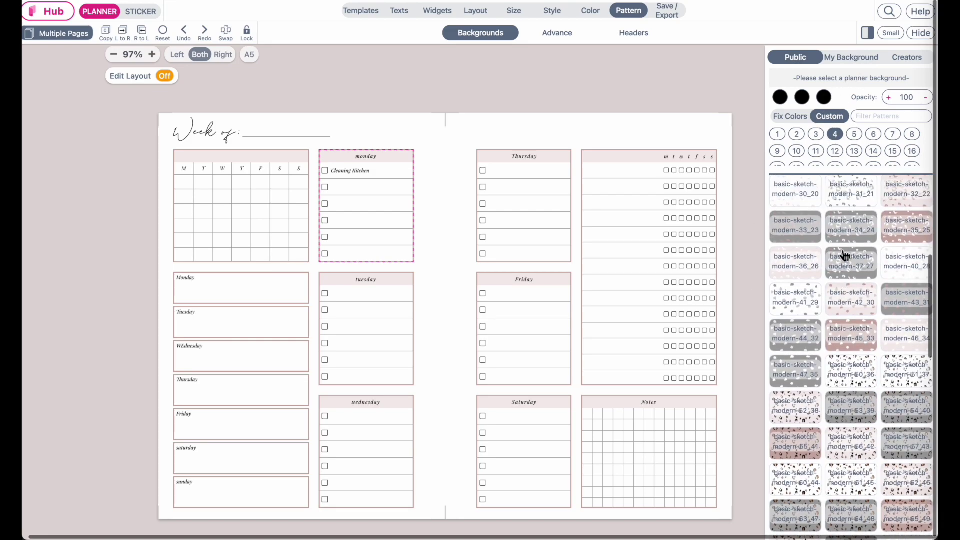
click(870, 292)
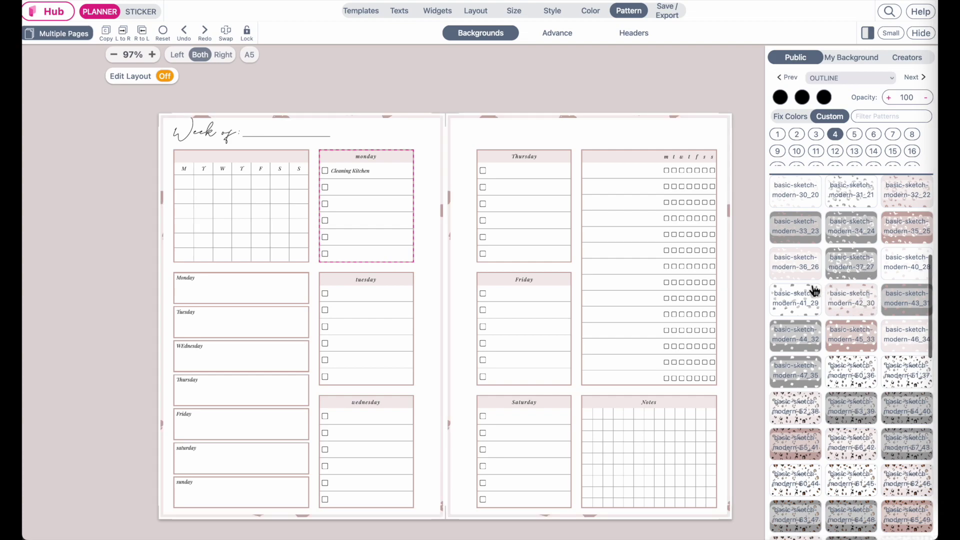
Try the spotted background in the FULL placement, followed by BORDER
scroll(847, 305, up, 1)
click(840, 80)
click(838, 80)
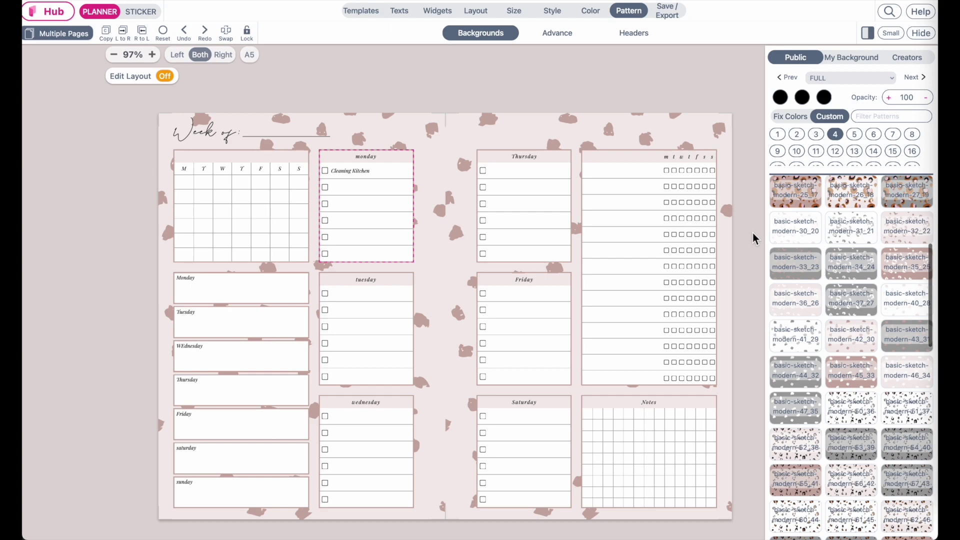
click(835, 79)
click(843, 139)
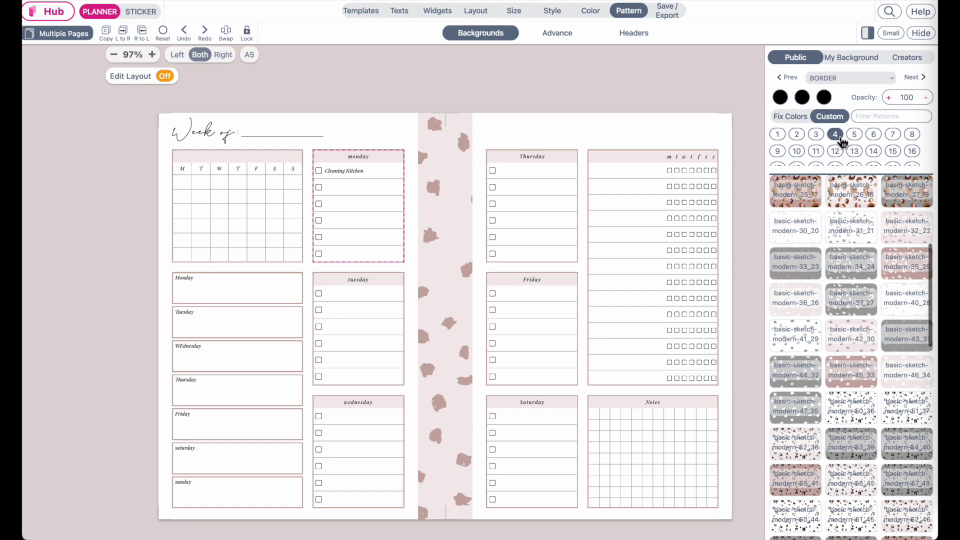
Try the spotted background as HEADER and FOOTER, and return it to the FULL placement
click(847, 80)
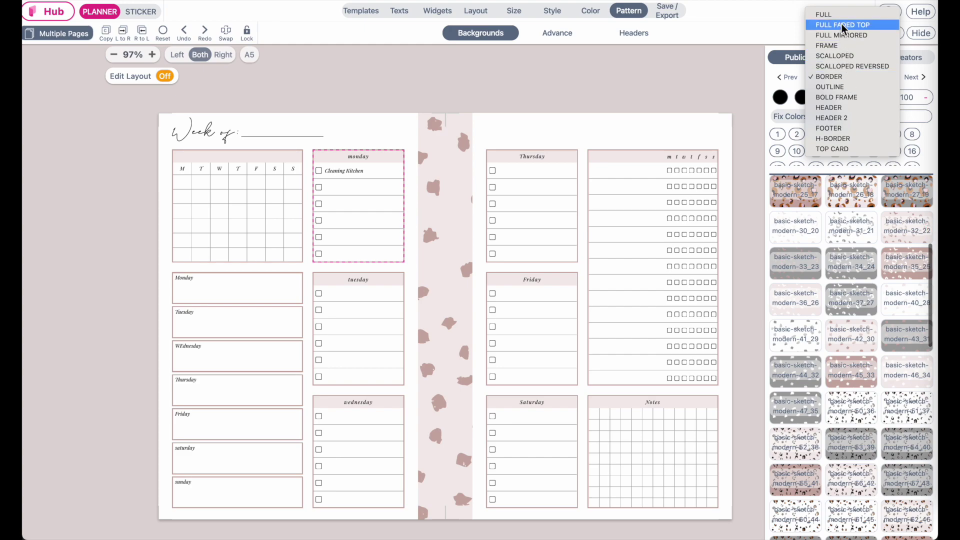
click(840, 109)
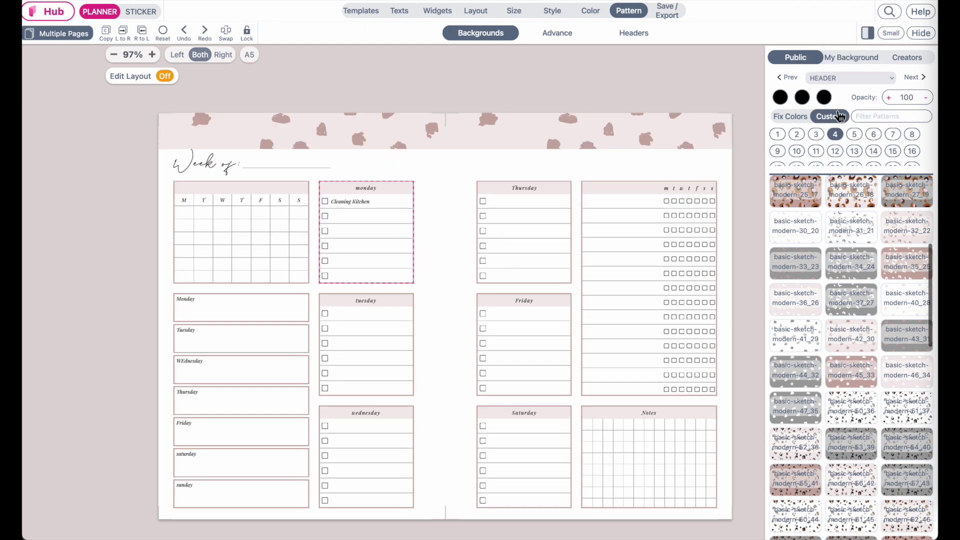
click(841, 78)
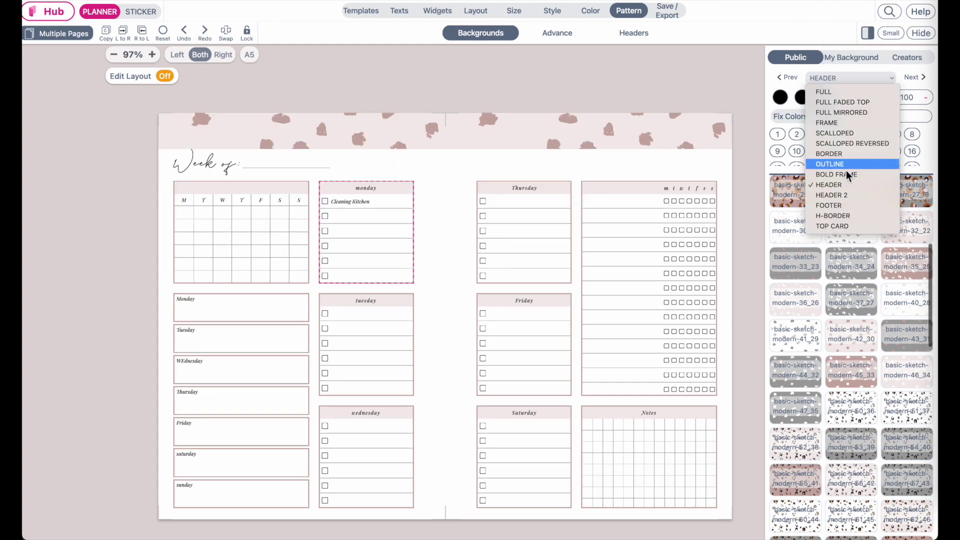
click(845, 206)
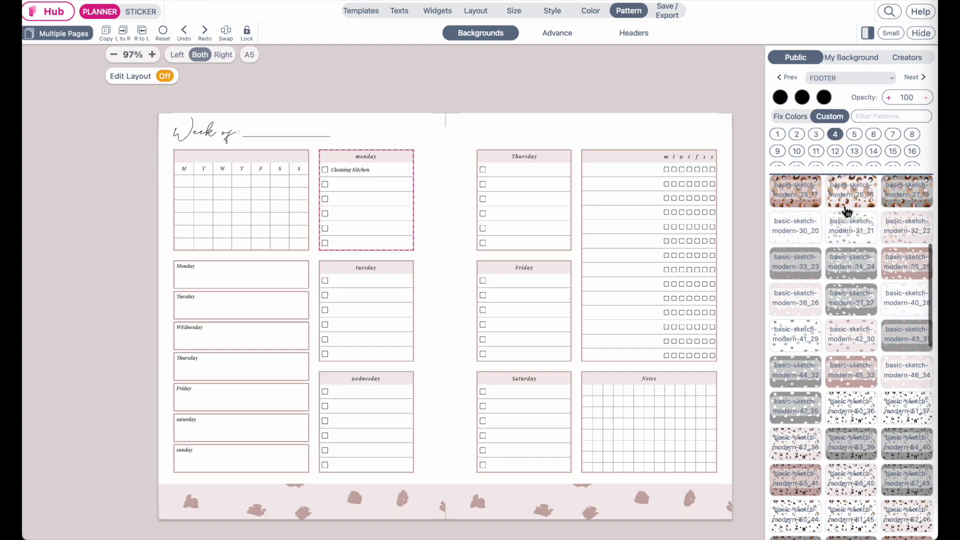
click(851, 79)
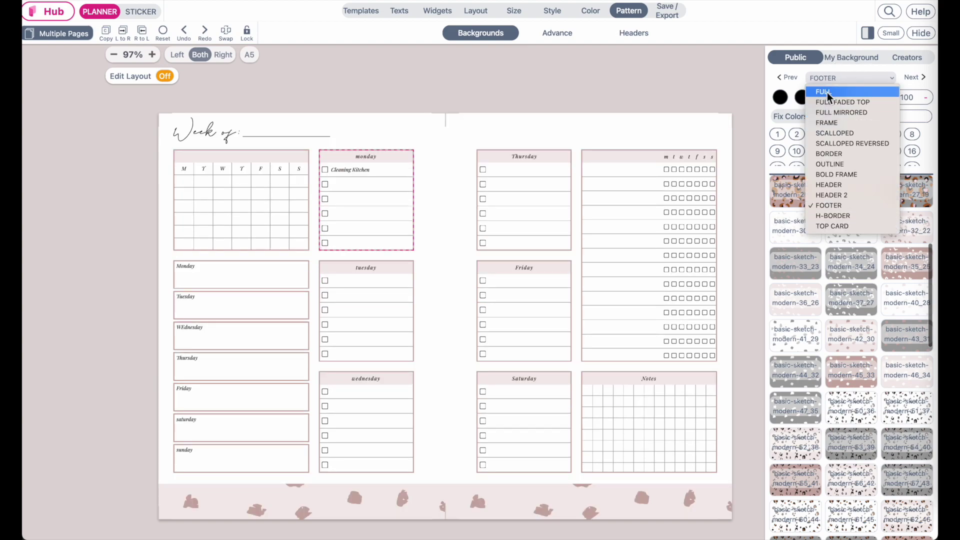
click(828, 93)
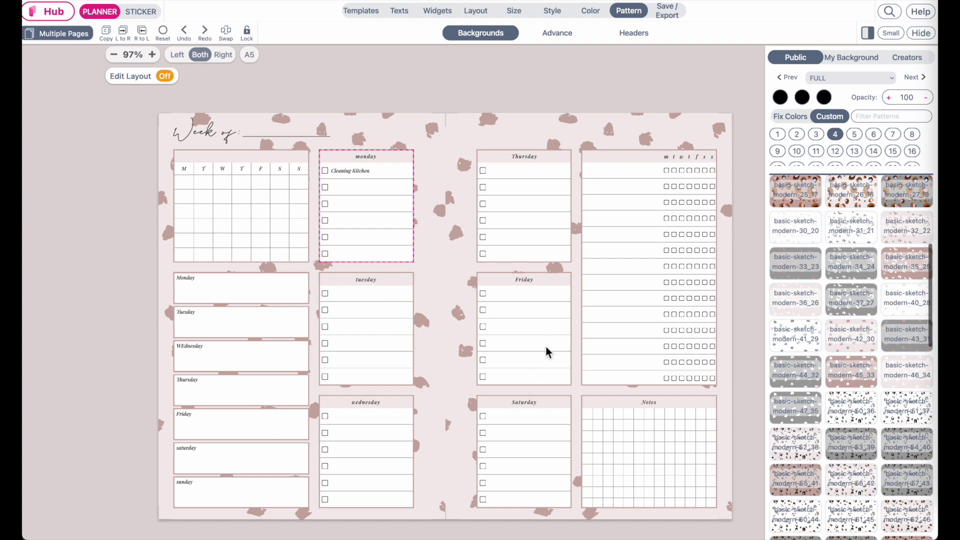
Try the backgrounds basic-sketch-modern-46_34 and basic-sketch-modern-40_28, and switch the latter to the BORDER placement
click(917, 387)
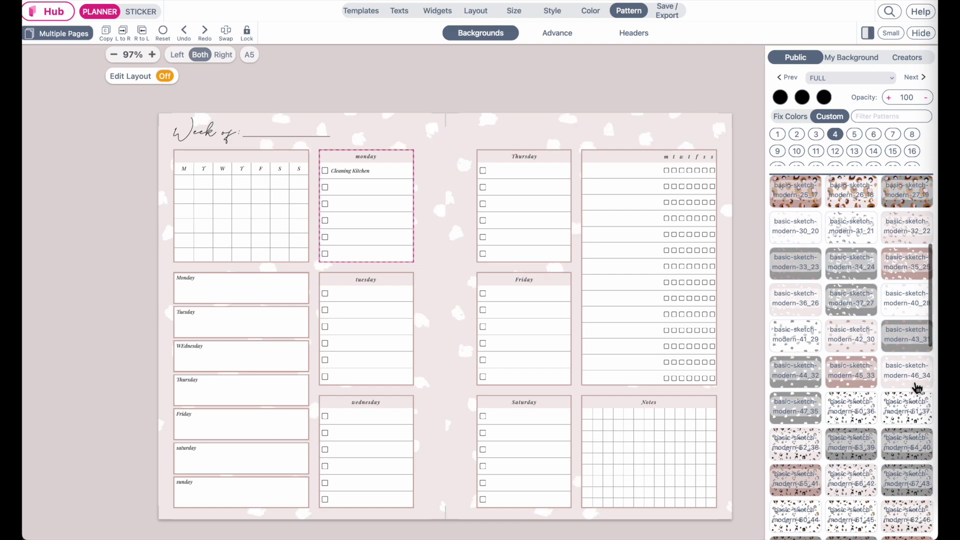
click(908, 314)
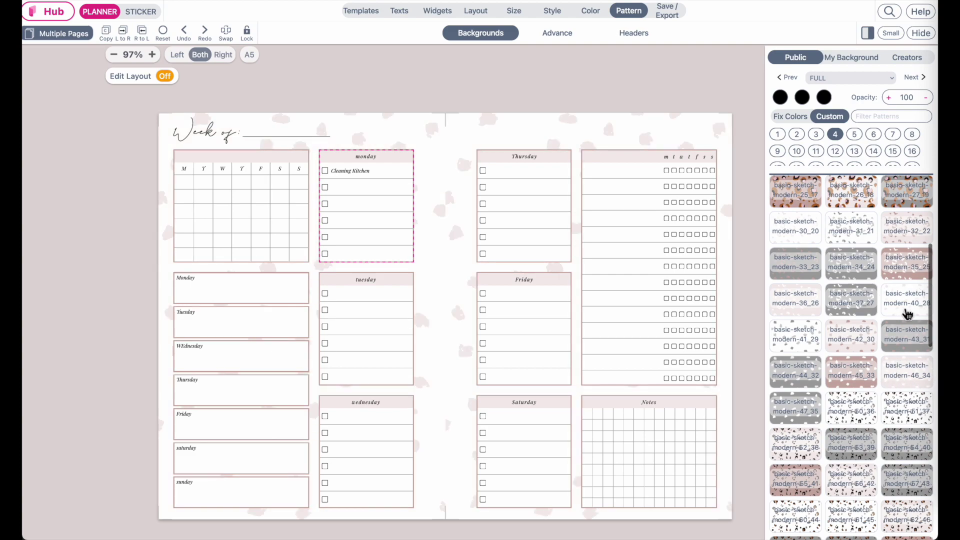
click(852, 78)
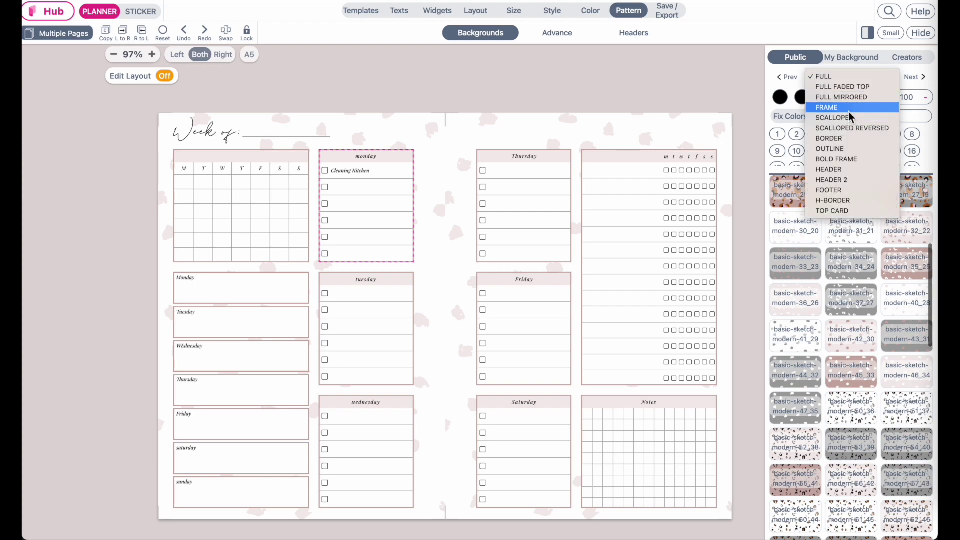
click(838, 140)
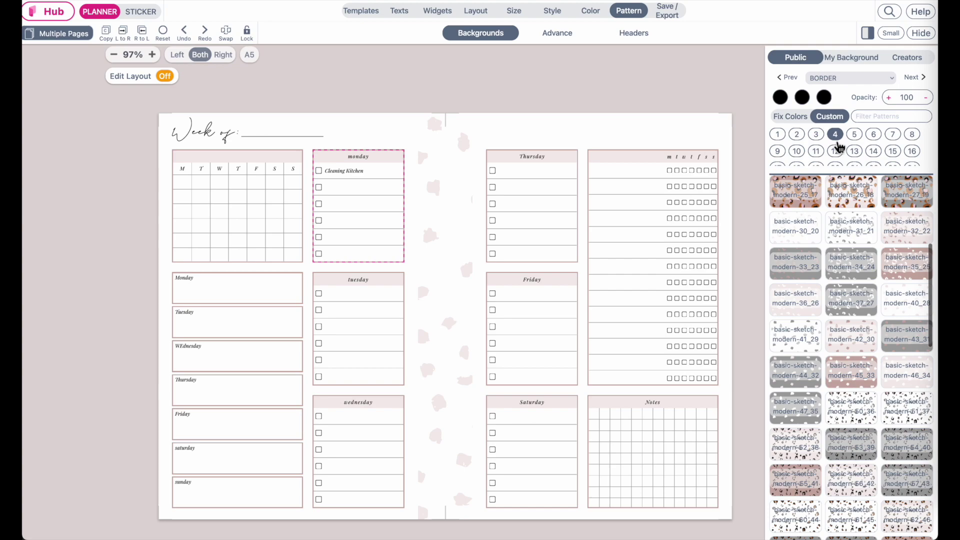
Compare color variants of the spotted pattern in the center border, including basic-sketch-modern-42_30 and basic-sketch-modern-40_28
click(850, 338)
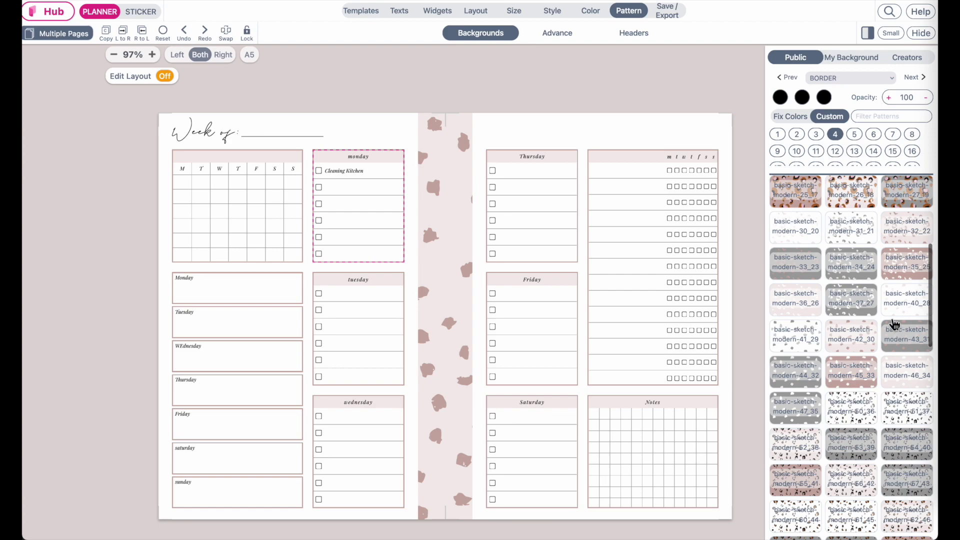
click(909, 303)
click(807, 314)
click(850, 346)
click(907, 324)
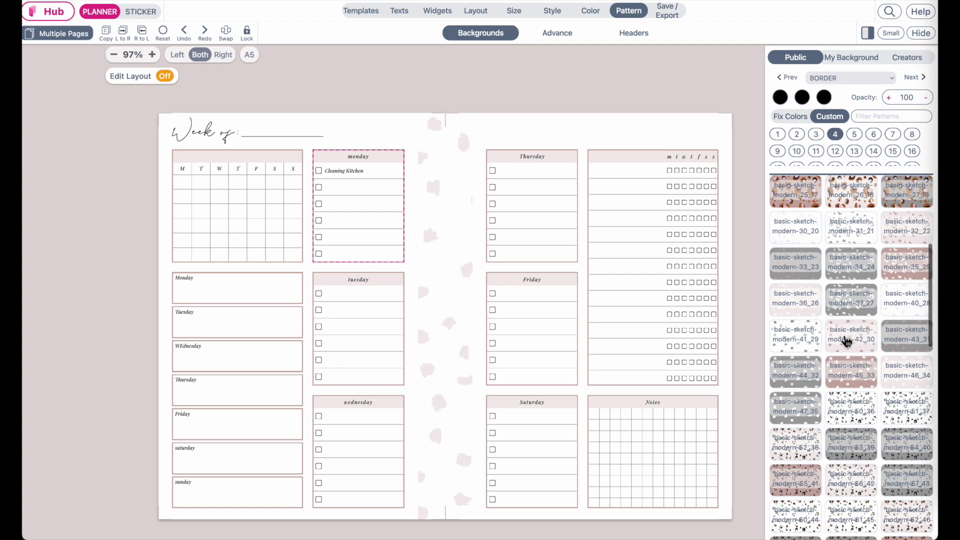
Apply the striped pattern basic-sketch-modern-120_92 as the border and switch it to the FULL placement
scroll(850, 400, down, 10)
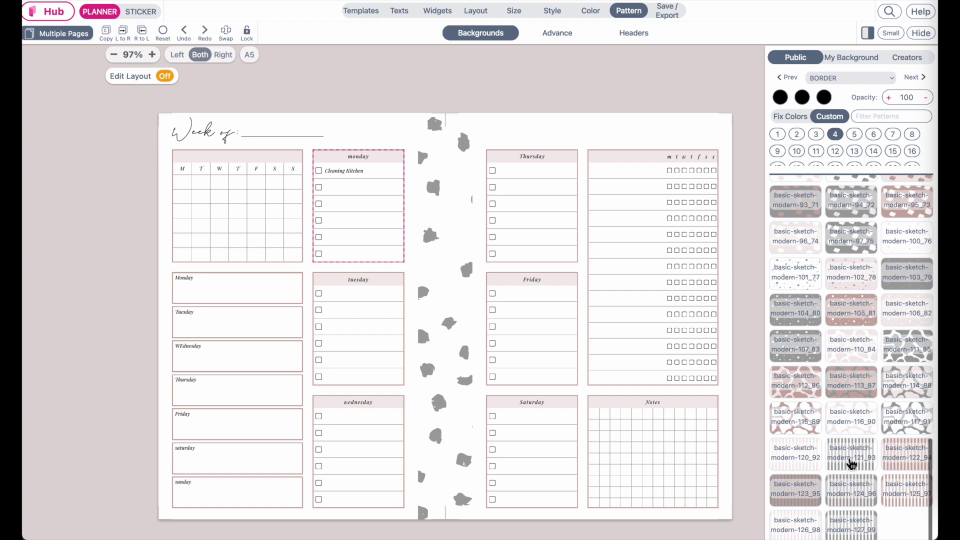
click(817, 469)
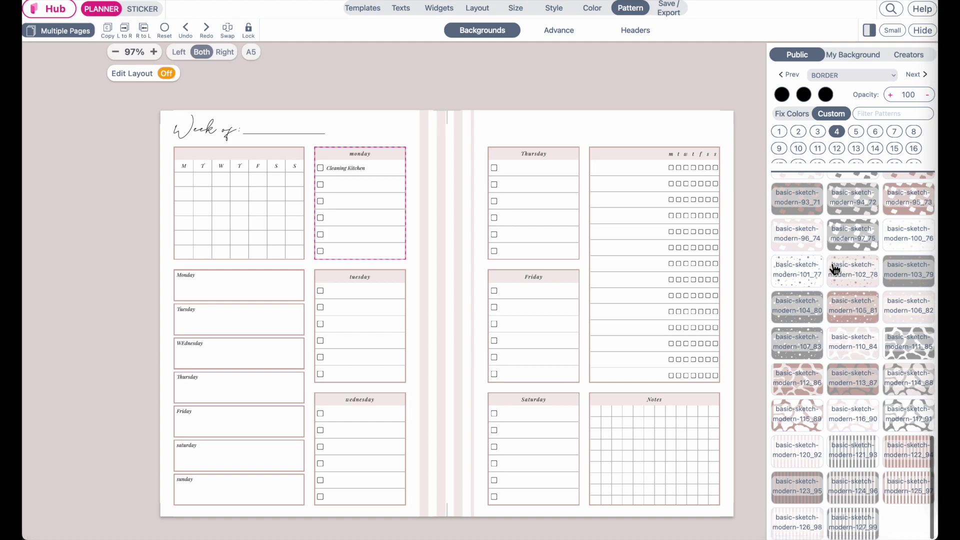
click(849, 77)
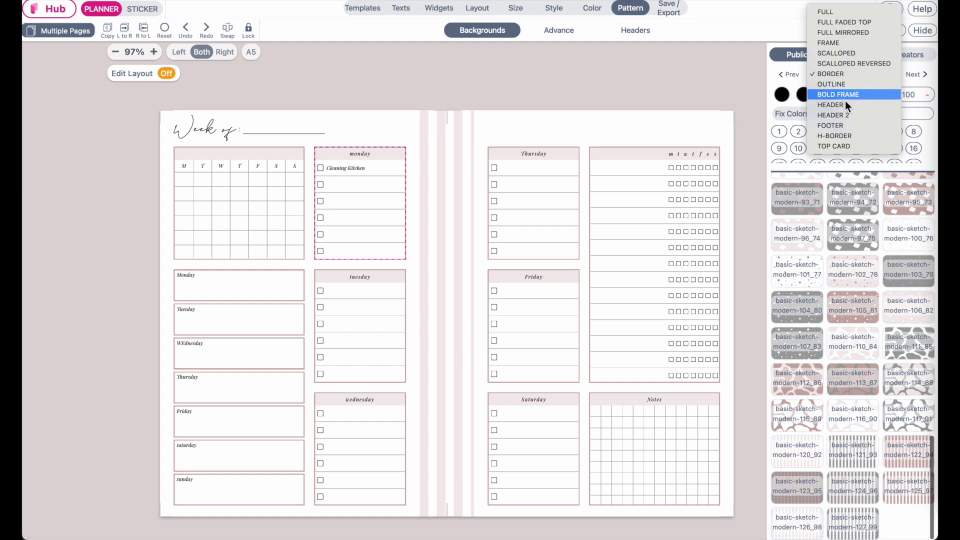
click(842, 13)
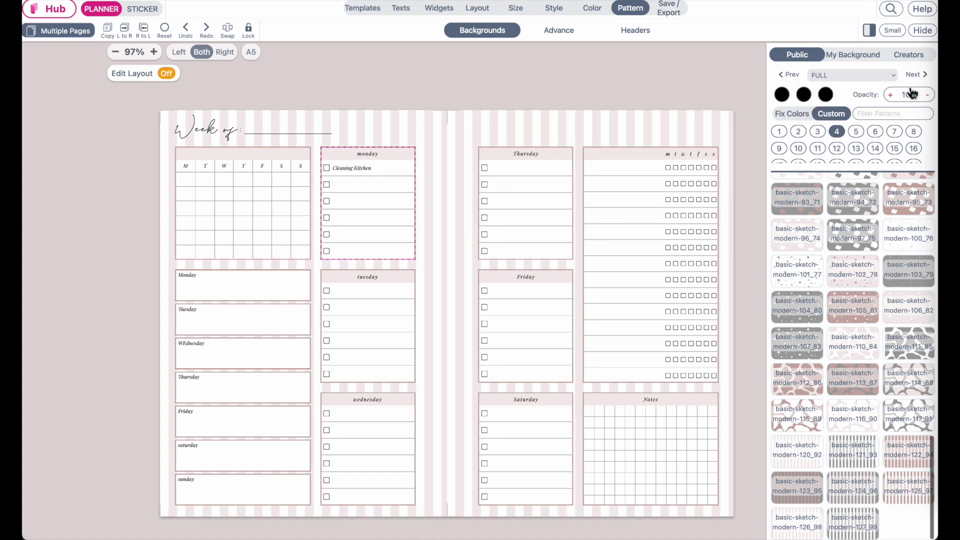
Switch the striped background to the HEADER placement and try the variants basic-sketch-modern-121_93 and basic-sketch-modern-122
click(859, 76)
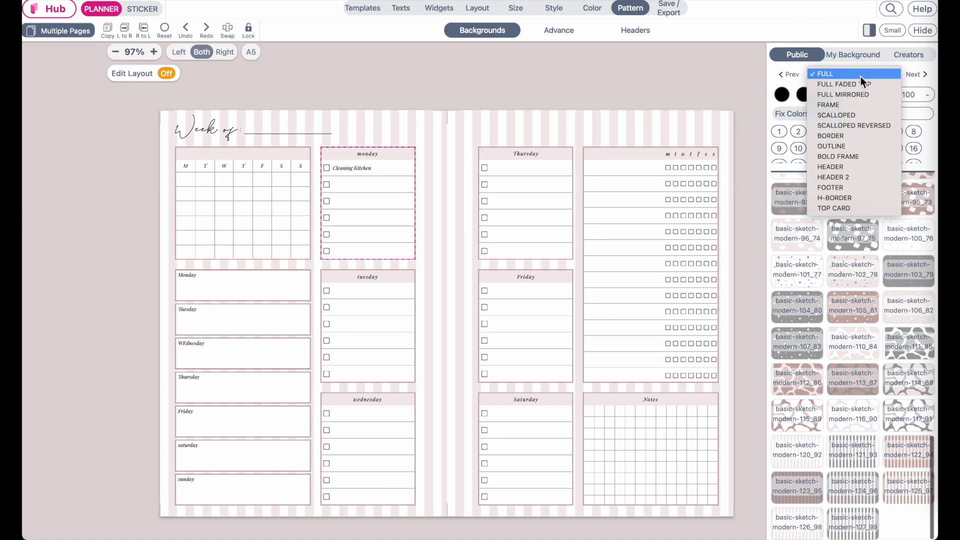
click(849, 166)
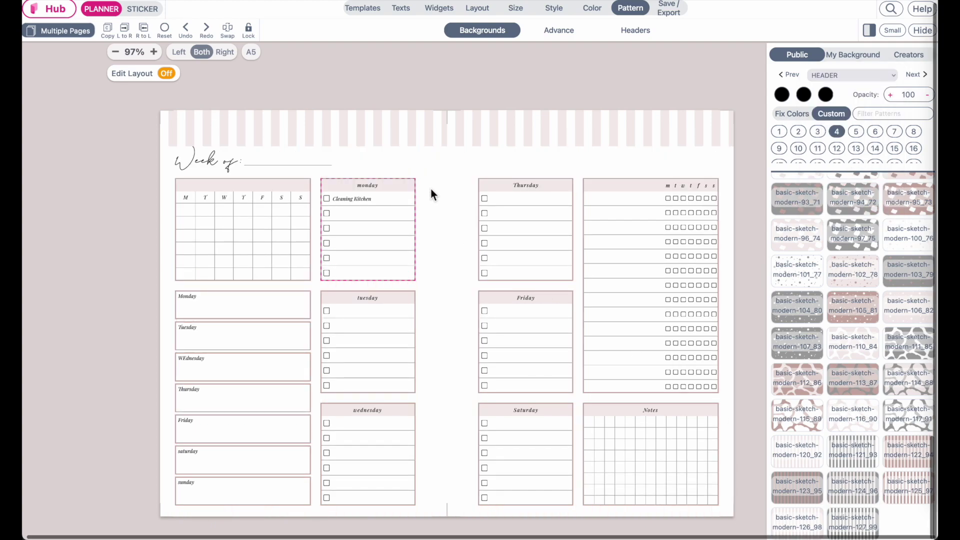
click(861, 461)
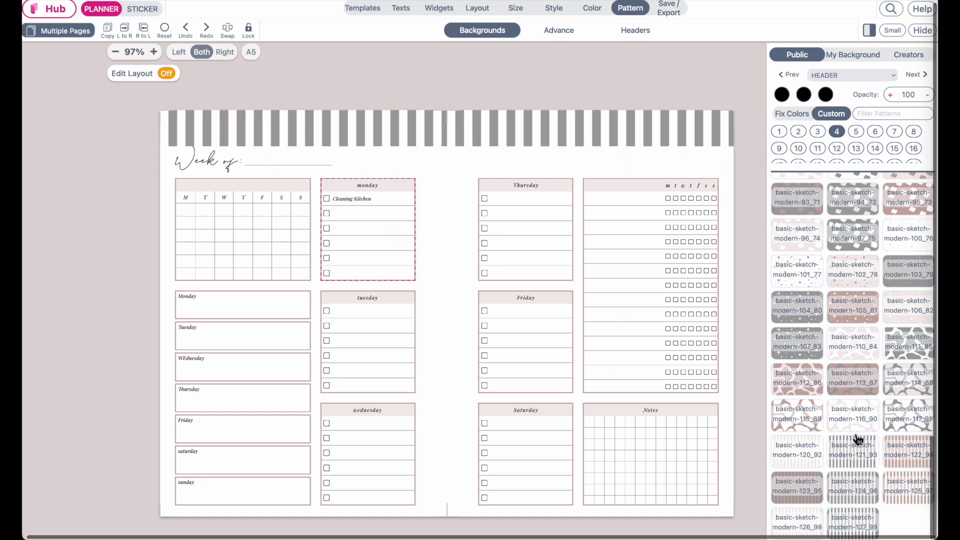
click(929, 459)
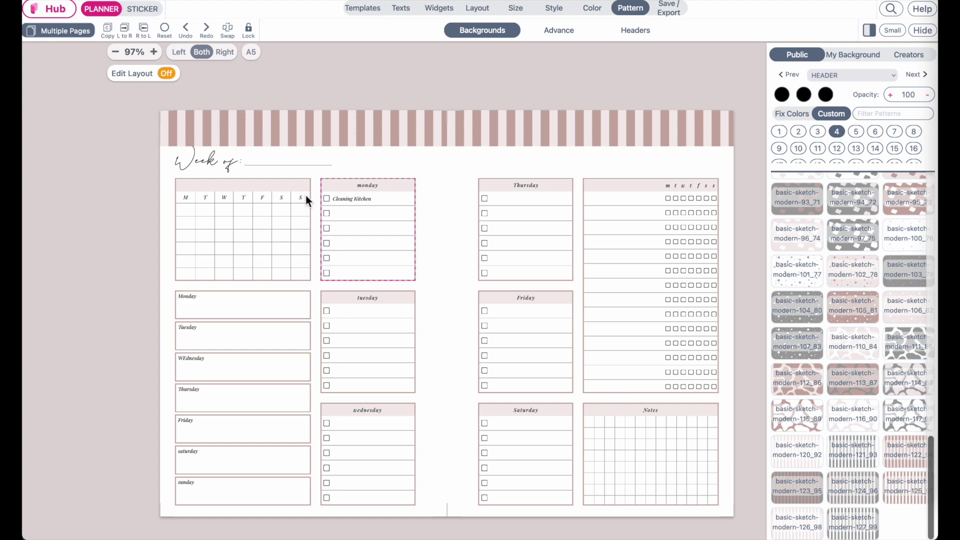
Switch the background placement to BORDER and apply the leopard-style pattern basic-sketch-modern-12_6
click(837, 76)
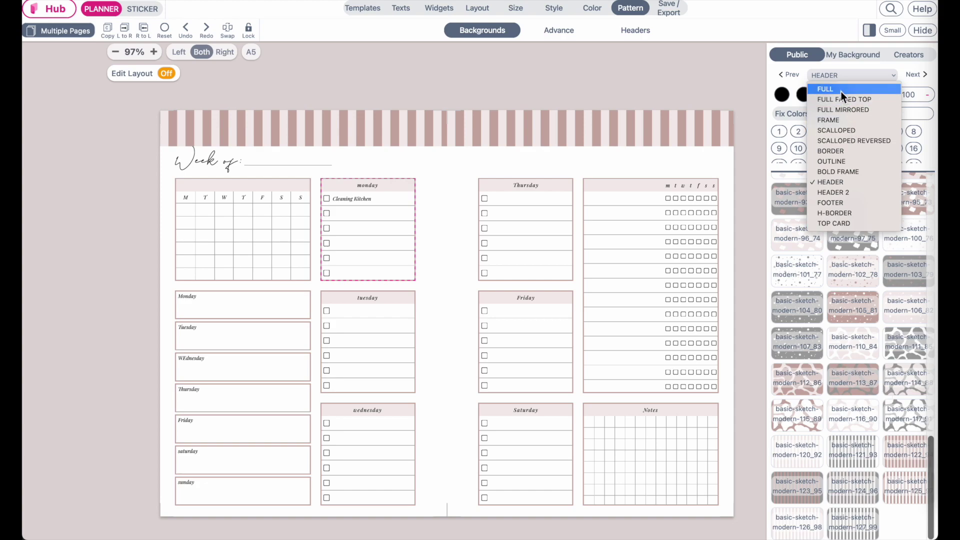
click(840, 151)
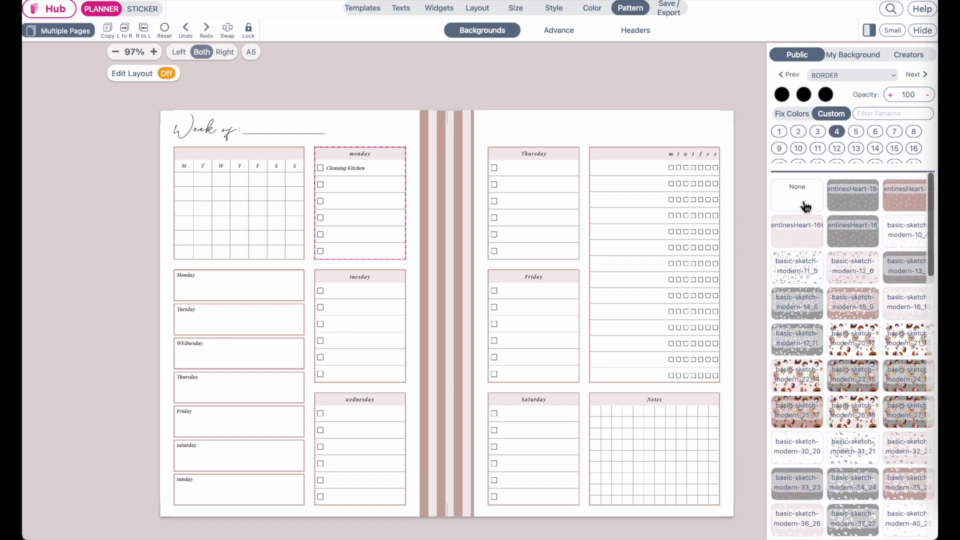
click(803, 186)
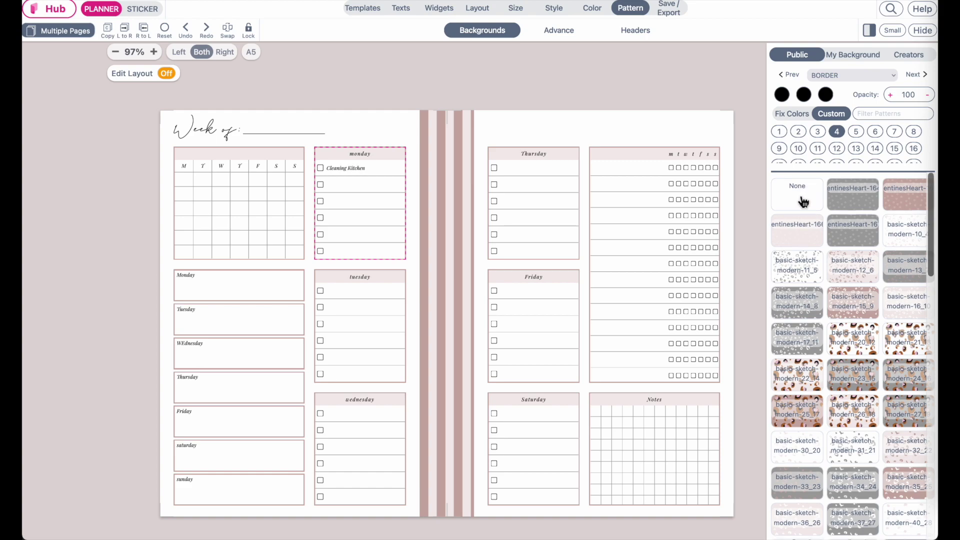
click(858, 278)
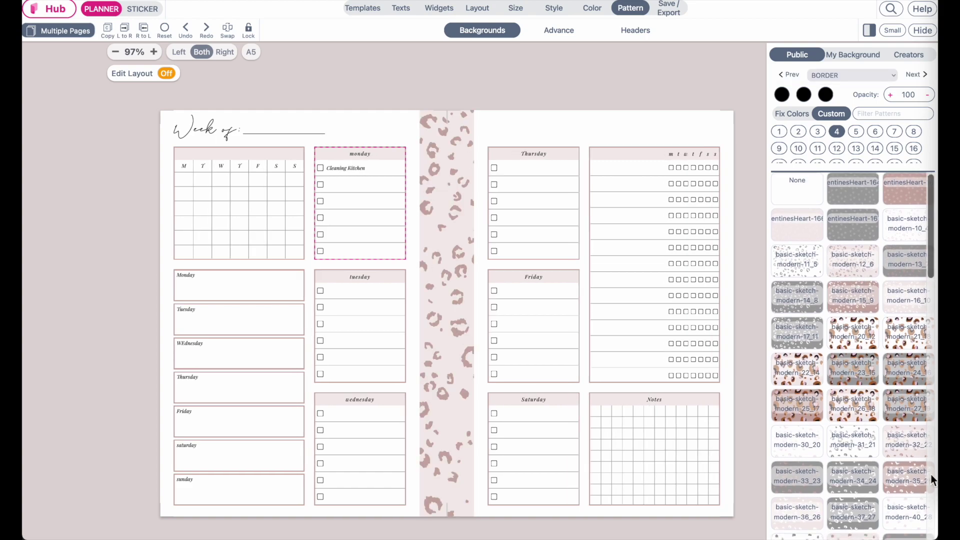
Replace the center border background with the larger leopard-style pattern basic-sketch-modern-32
click(910, 450)
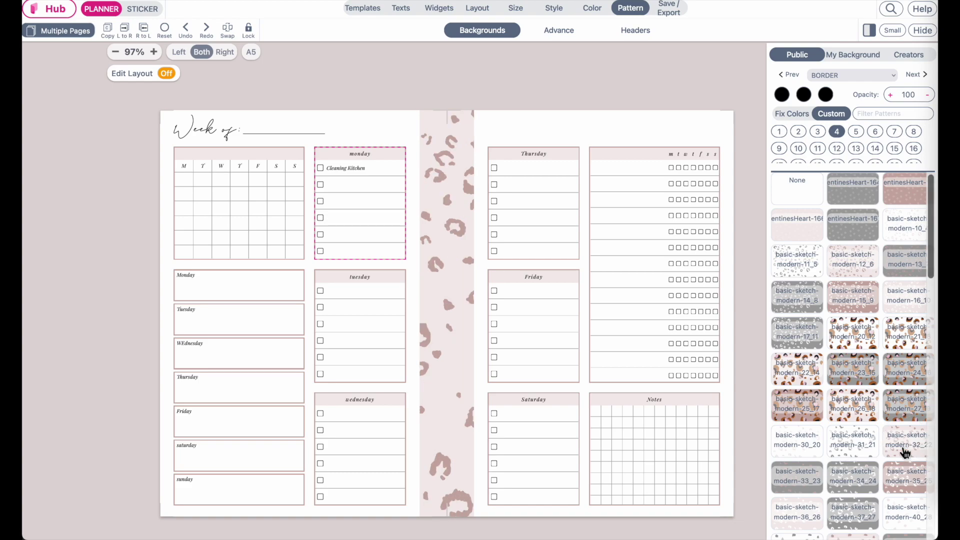
scroll(909, 450, down, 3)
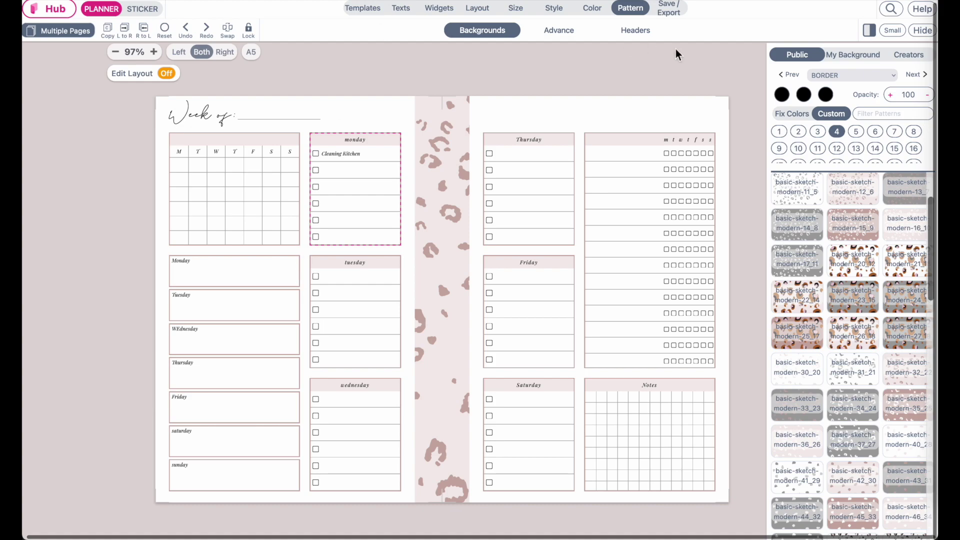
Save the current planner design as a reusable style named Lovely Blush
click(669, 9)
click(882, 63)
drag(846, 170, 754, 179)
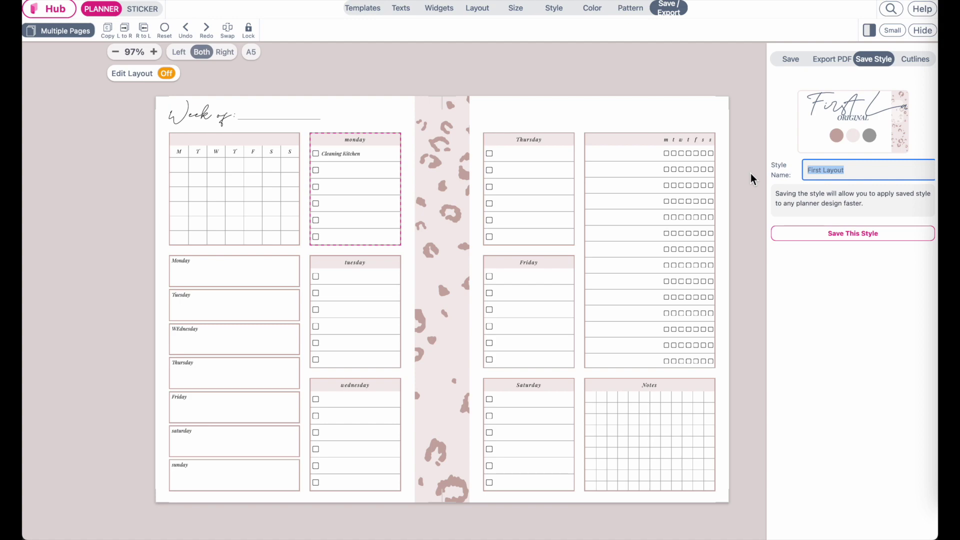
text(Lov ely)
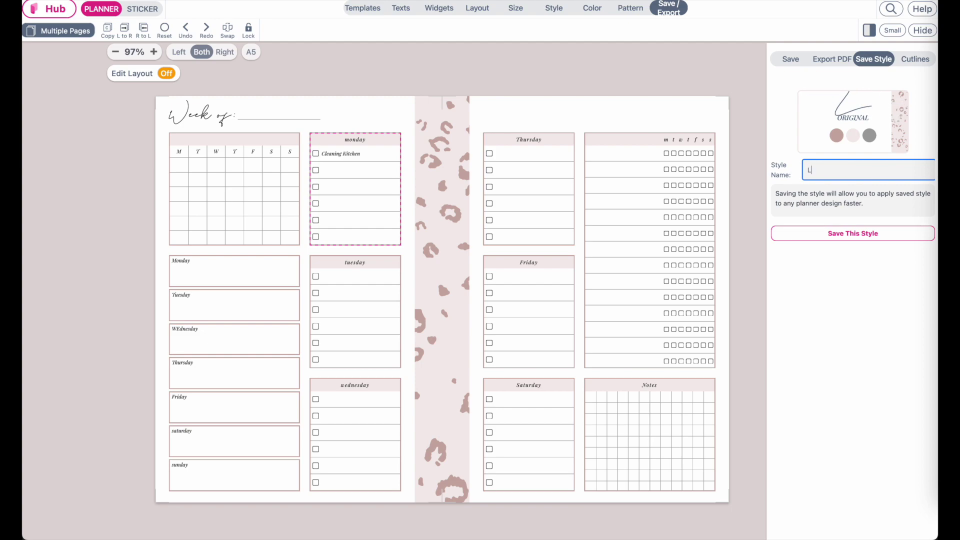
key(BackSpace)
key(BackSpace)
key(BackSpace)
text(ely Pink)
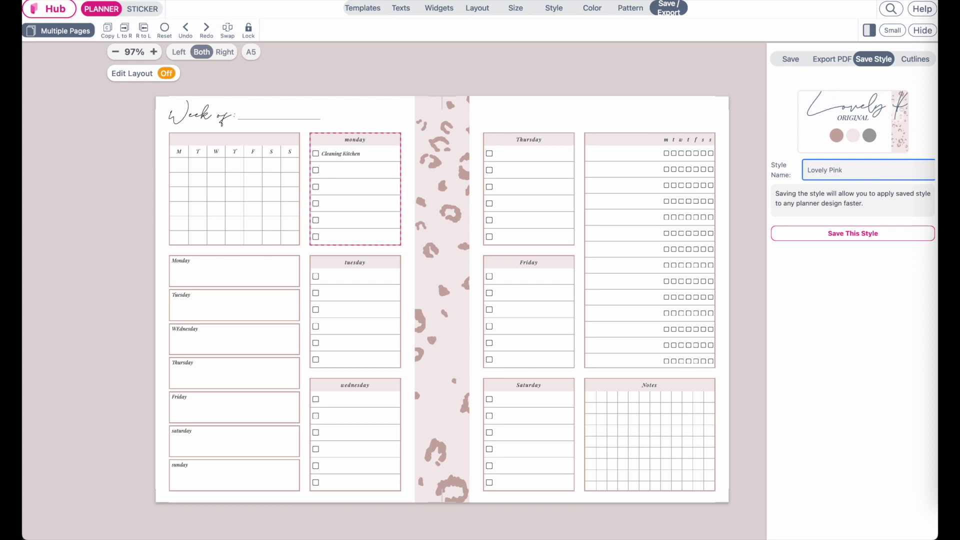
key(BackSpace)
text(Blush)
click(893, 239)
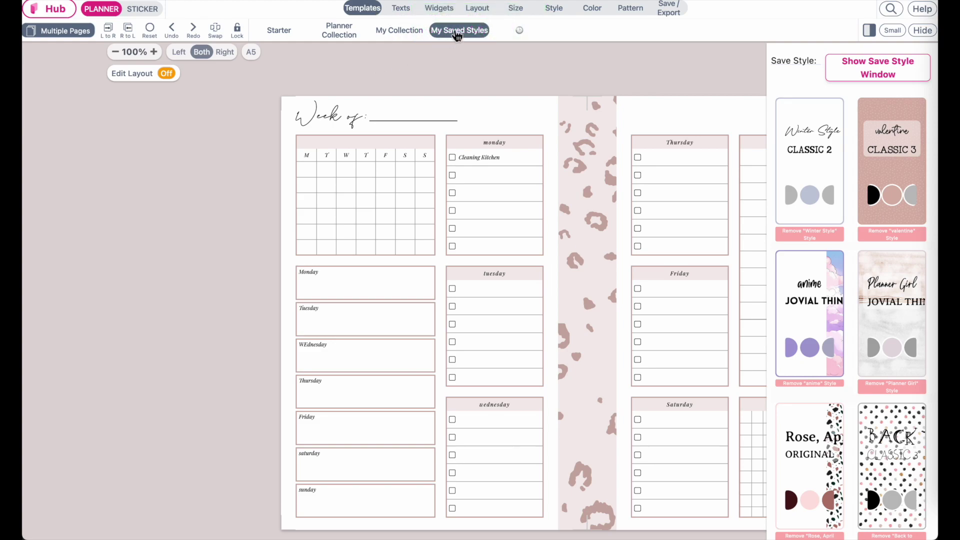
Look through the previews of the saved planner styles
scroll(572, 223, right, 5)
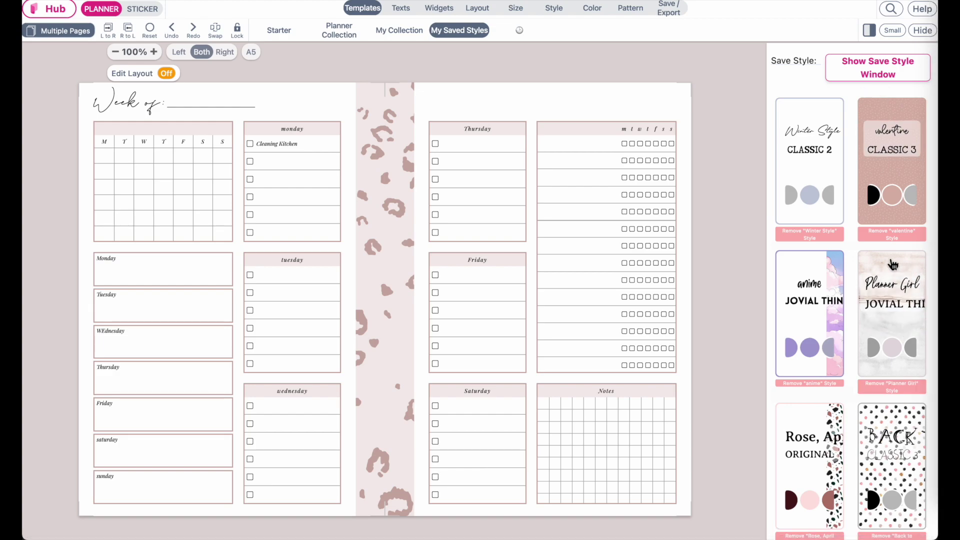
scroll(893, 265, down, 10)
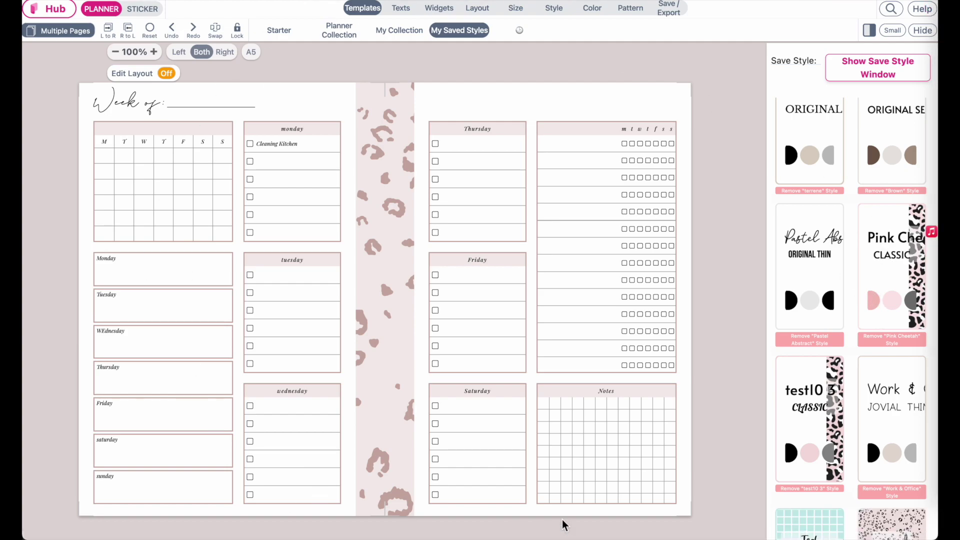
scroll(868, 243, up, 10)
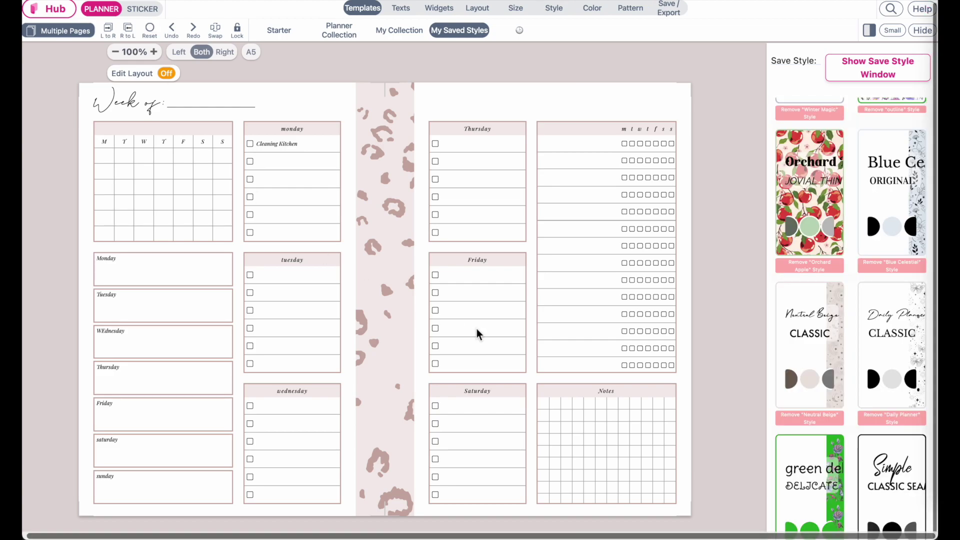
Return to the Hub and open the 2024 yearly calendar template from the Minimal Classic 2024 Collection
click(51, 11)
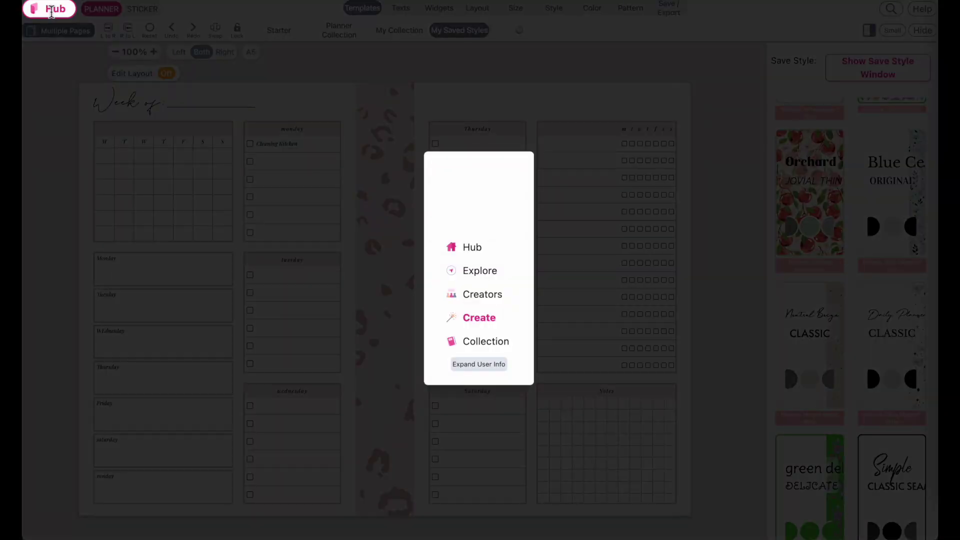
click(474, 249)
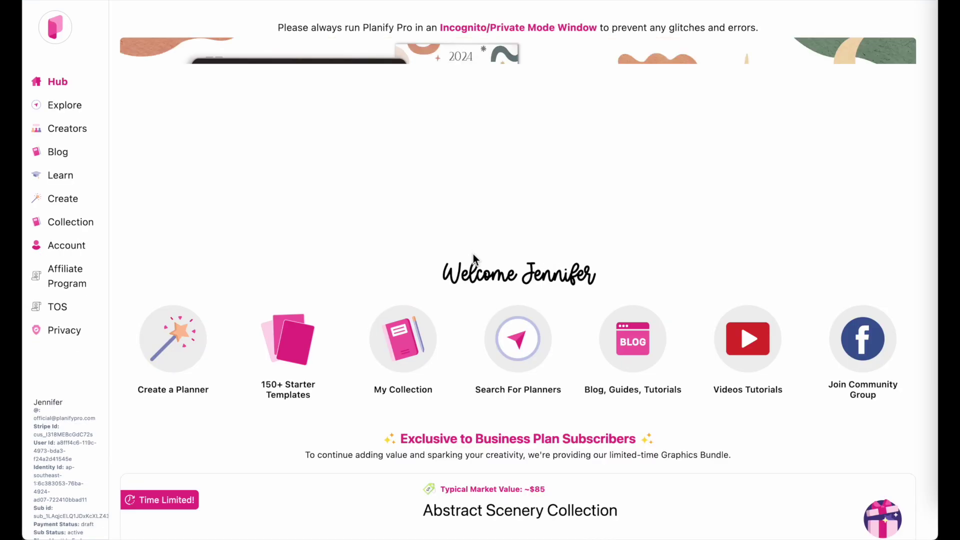
scroll(474, 258, down, 20)
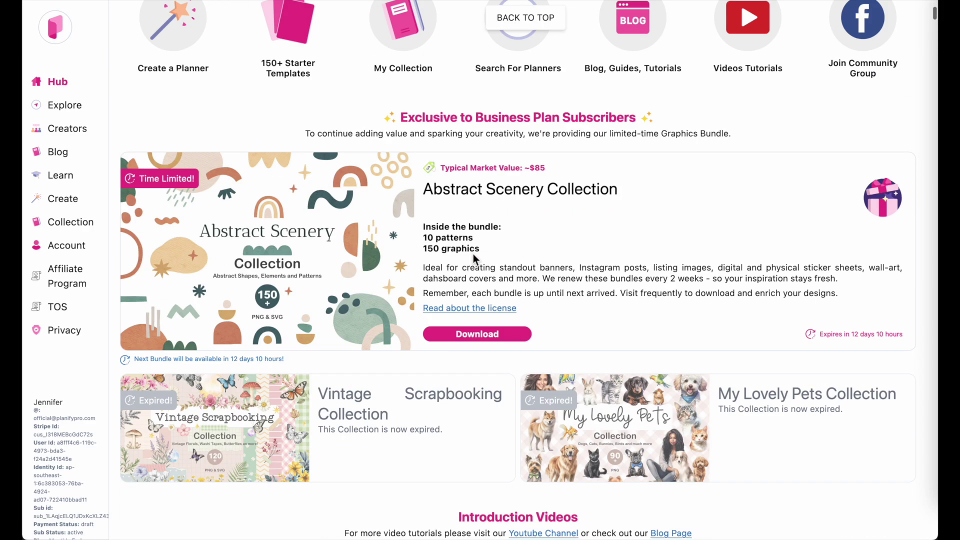
scroll(473, 258, down, 4)
scroll(473, 255, down, 3)
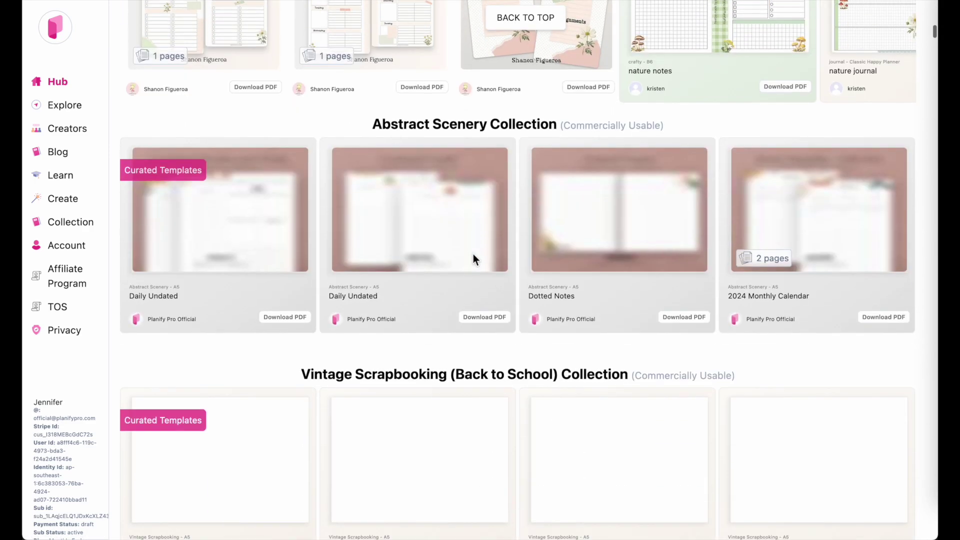
scroll(473, 255, down, 10)
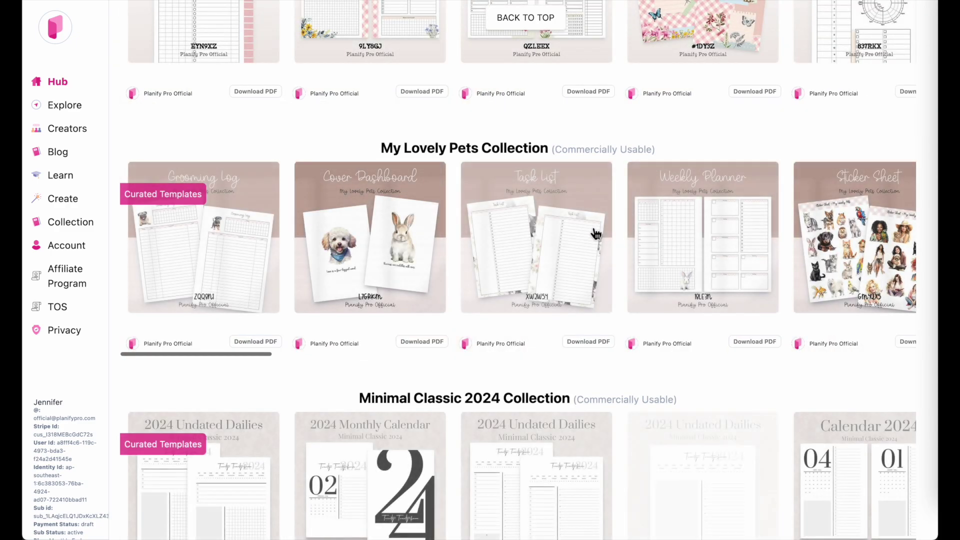
scroll(589, 225, down, 3)
scroll(697, 328, right, 5)
scroll(697, 327, right, 15)
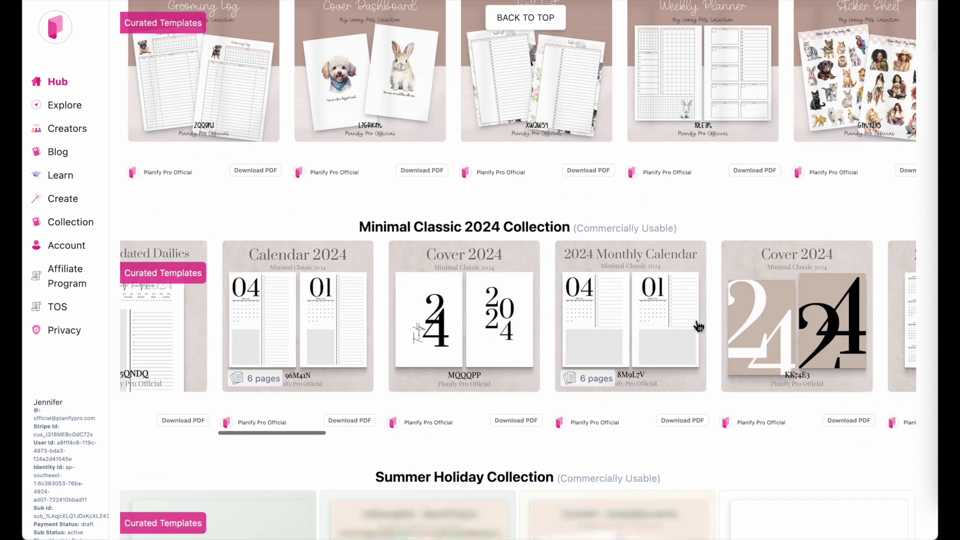
click(698, 326)
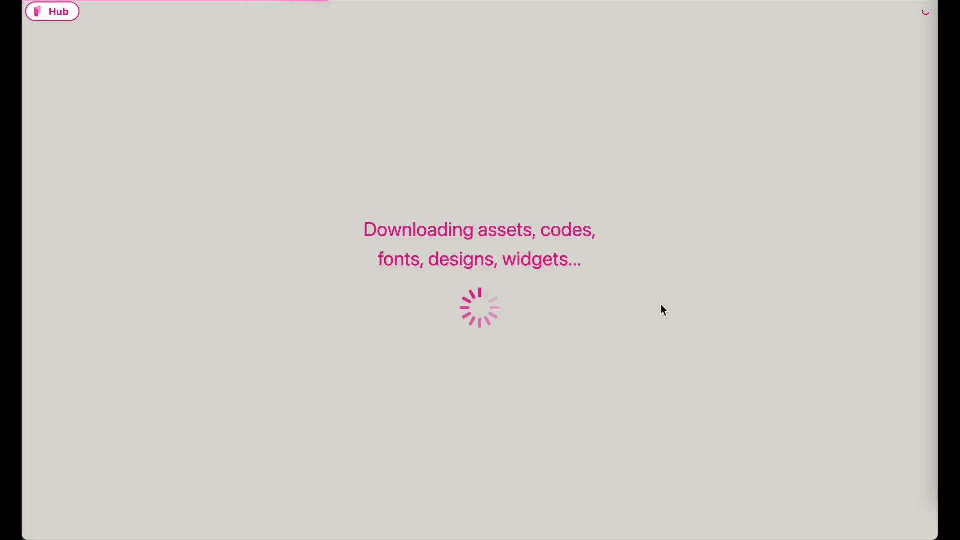
click(541, 307)
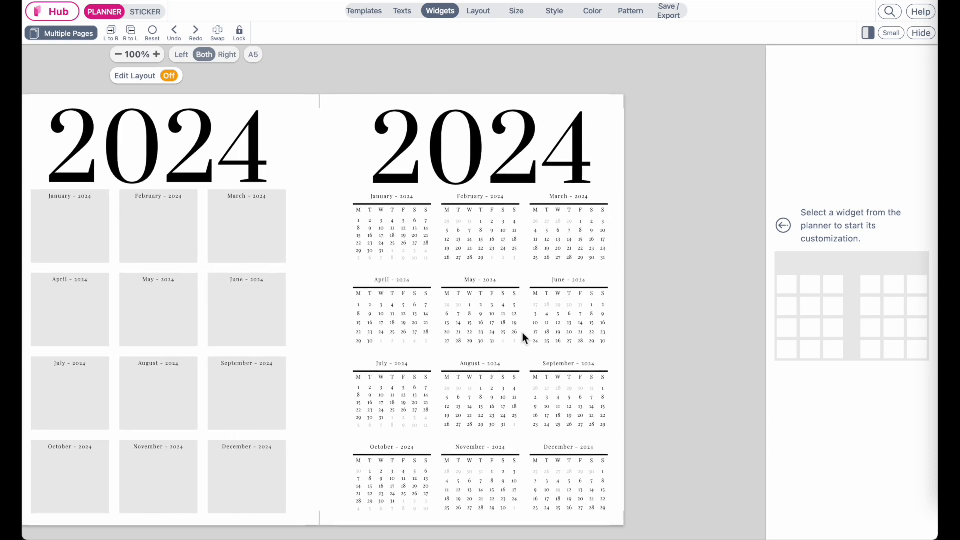
Apply the saved style Abstract Boho to the 2024 yearly calendar spread
click(365, 11)
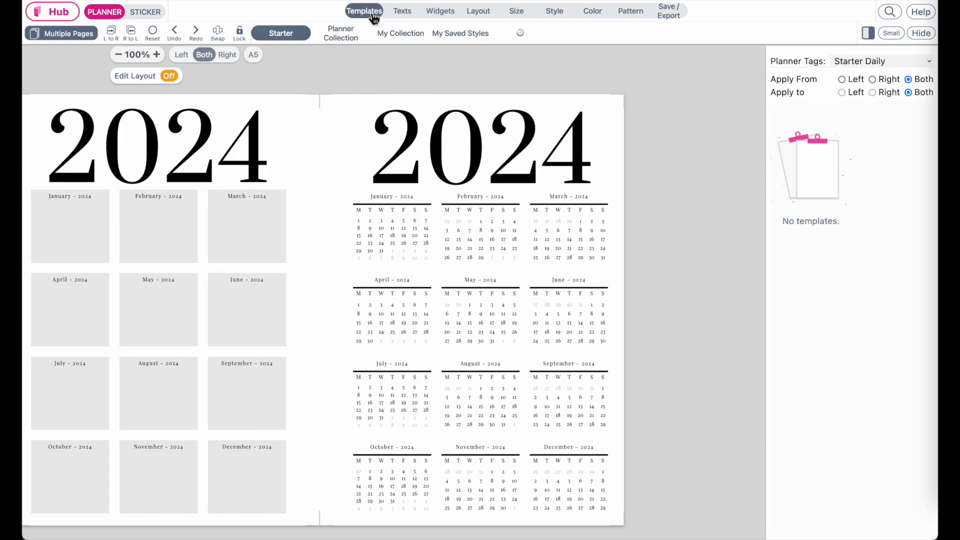
click(468, 35)
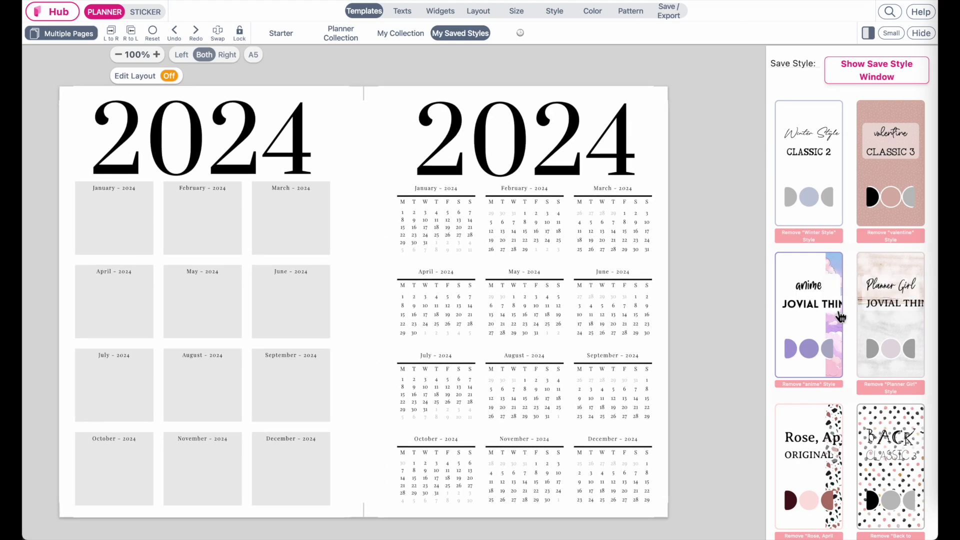
scroll(841, 316, down, 10)
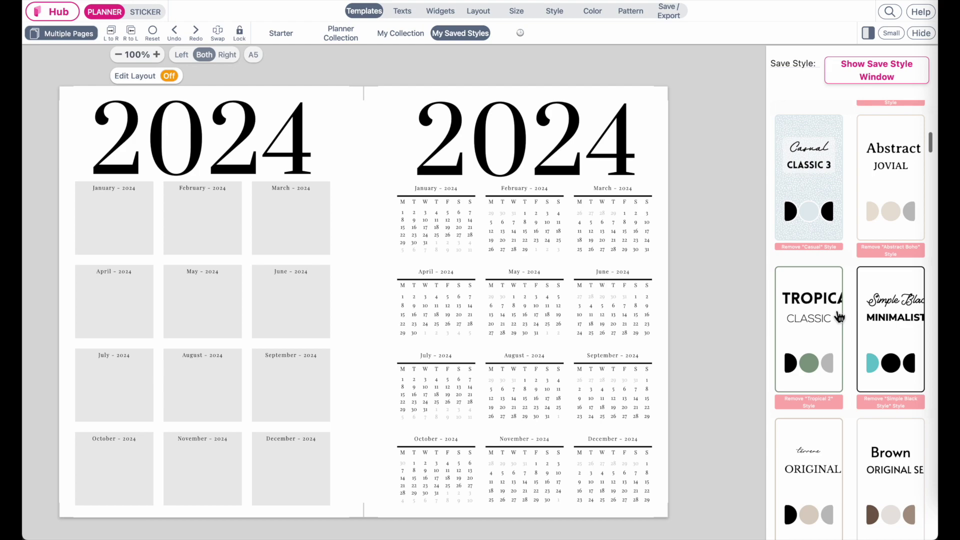
scroll(840, 315, down, 10)
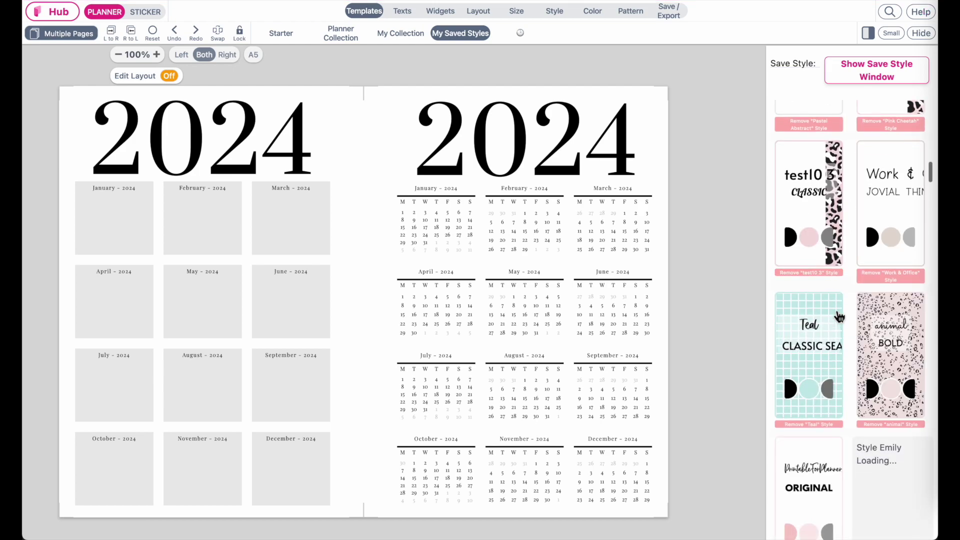
scroll(840, 316, up, 3)
scroll(912, 409, up, 4)
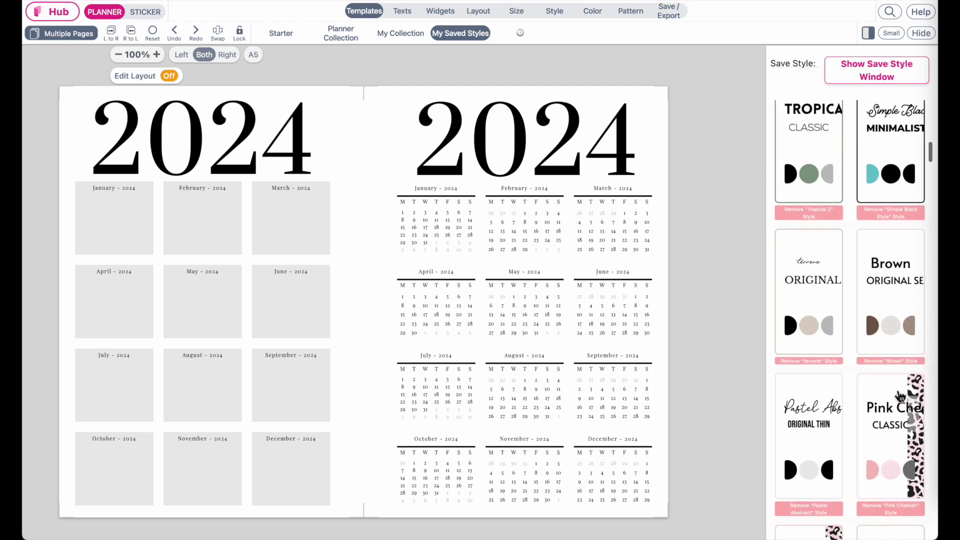
scroll(899, 396, up, 4)
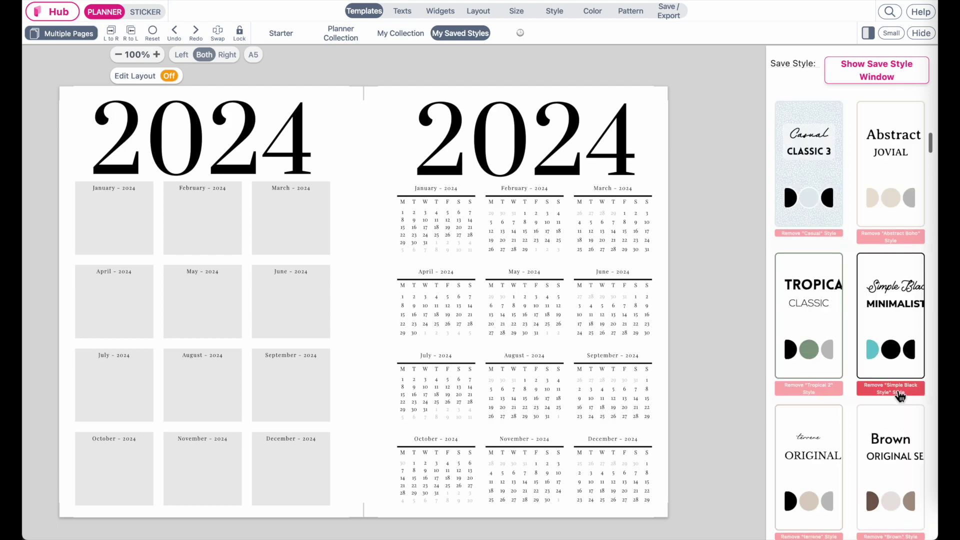
click(894, 148)
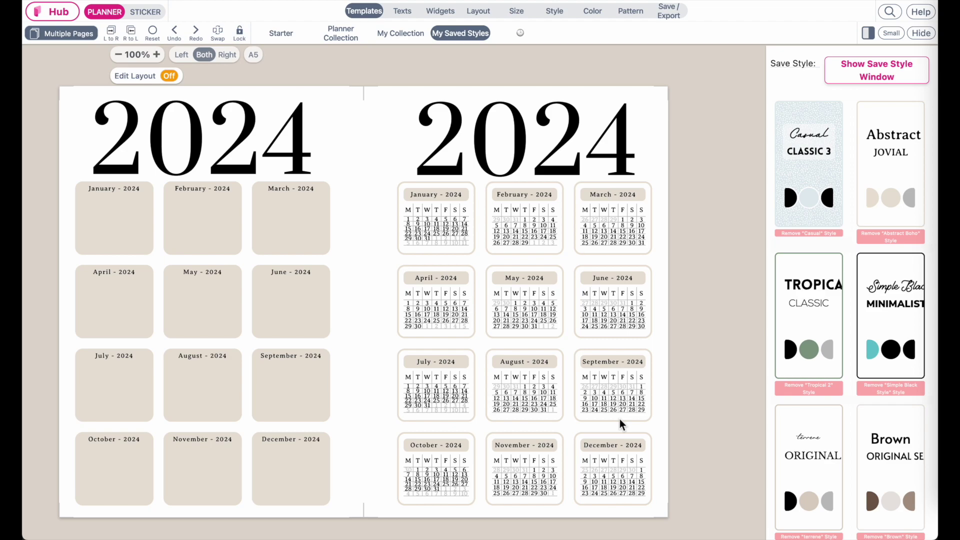
Reduce the h2 text size of the calendar widgets to 9
click(484, 11)
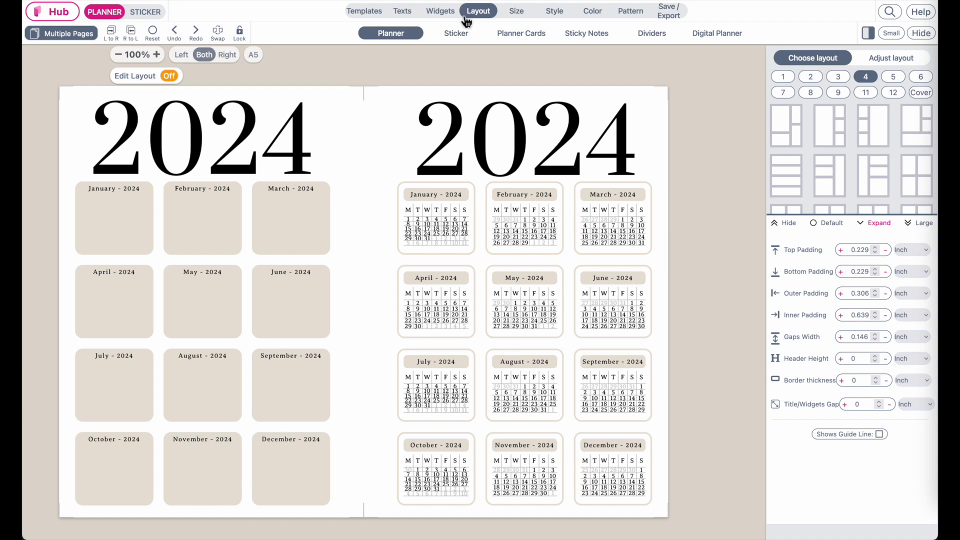
click(440, 11)
click(402, 11)
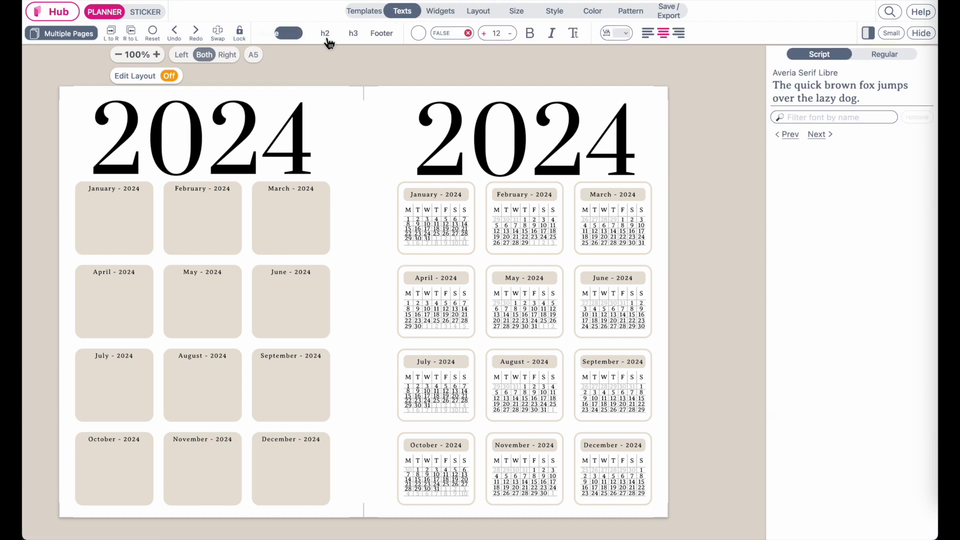
click(511, 33)
click(512, 34)
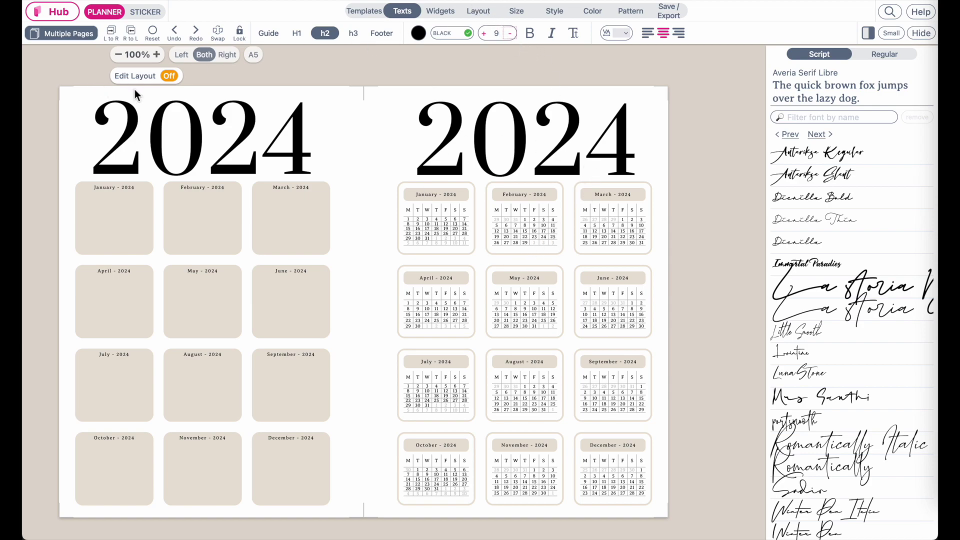
Enable layout editing and set the top row of the right calendar page to a height of 0.6 fraction
click(169, 76)
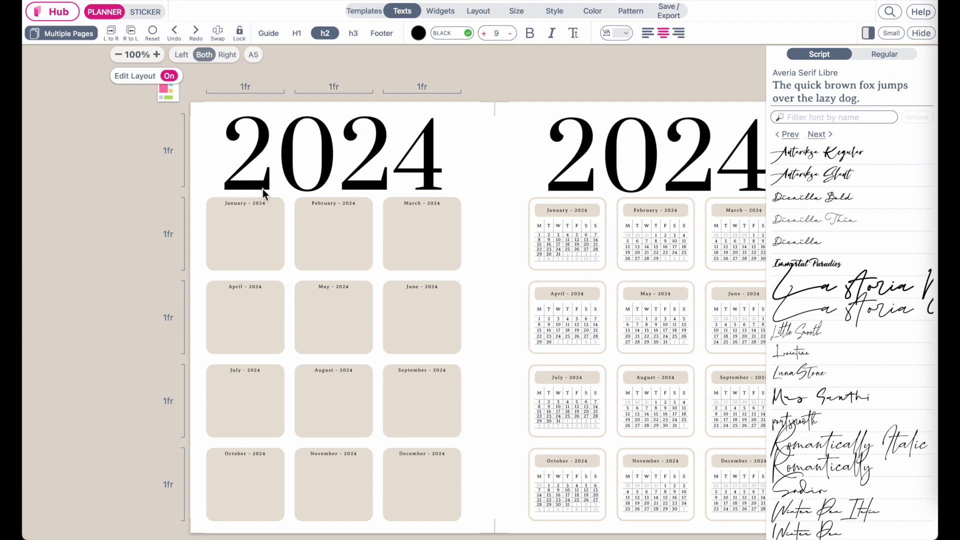
click(181, 167)
scroll(182, 166, right, 5)
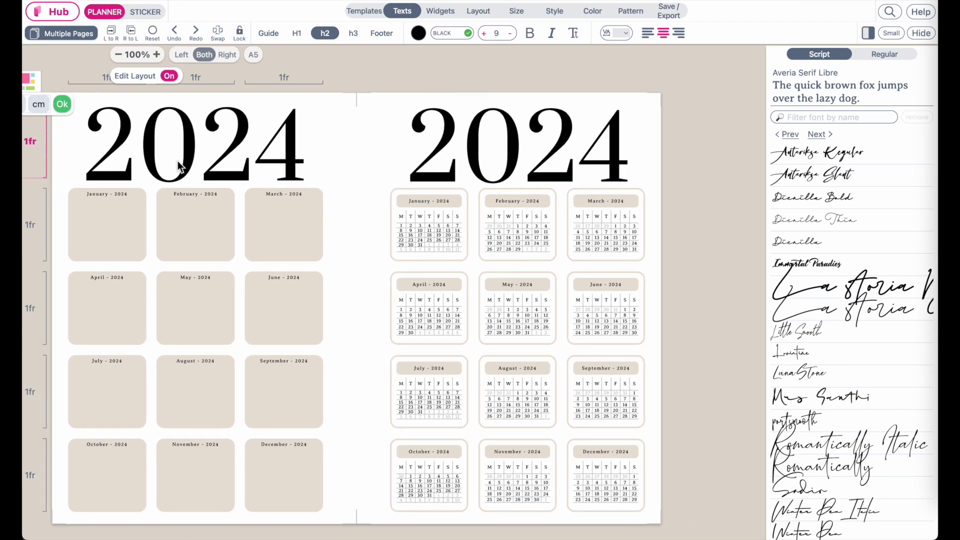
click(548, 201)
click(608, 136)
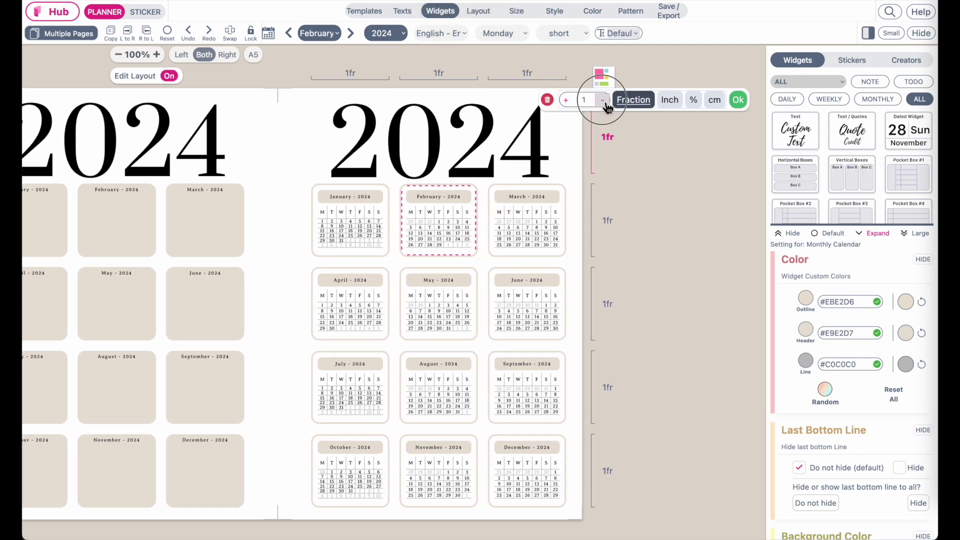
click(605, 102)
click(605, 103)
click(605, 103)
click(605, 103)
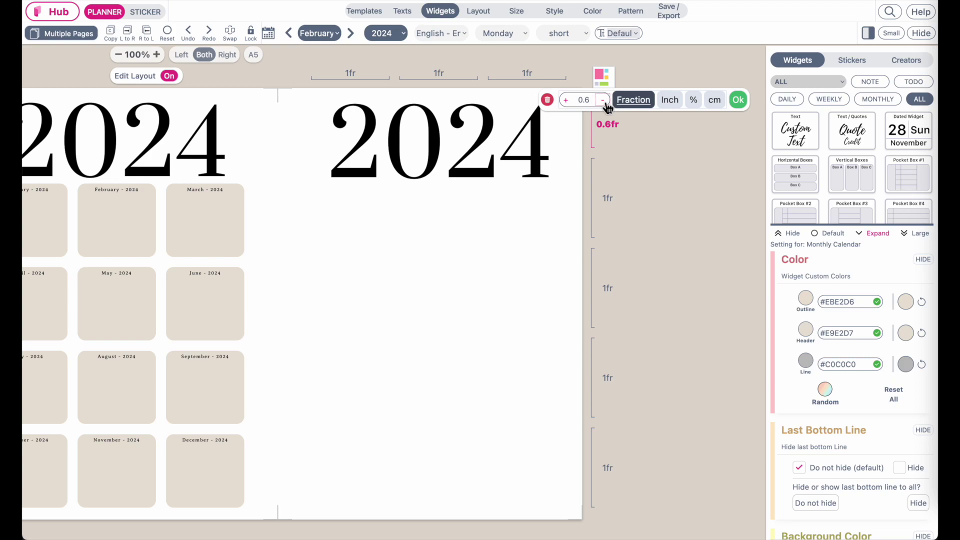
click(738, 100)
Switch to sticker editing, move the right page's 2024 title up slightly, and set its font size to 120
click(145, 12)
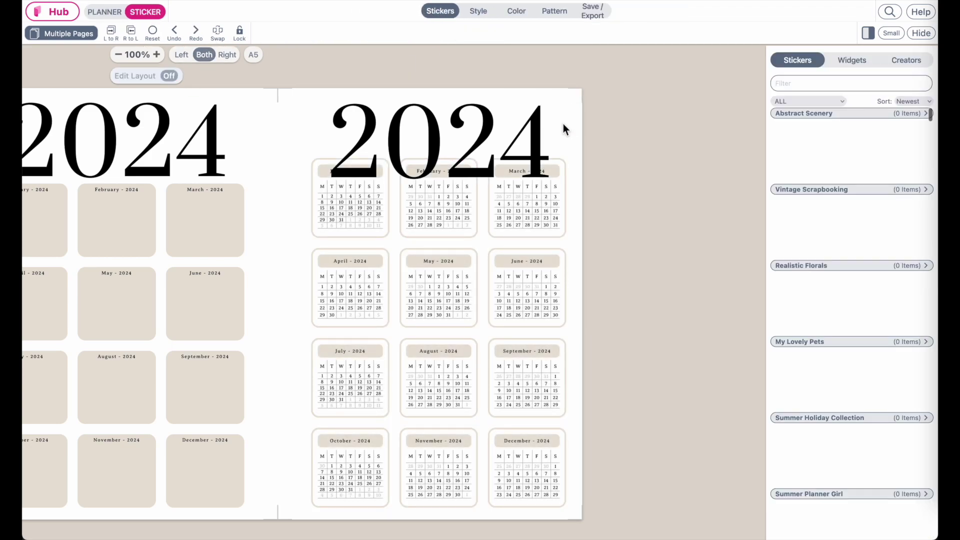
click(561, 124)
click(489, 35)
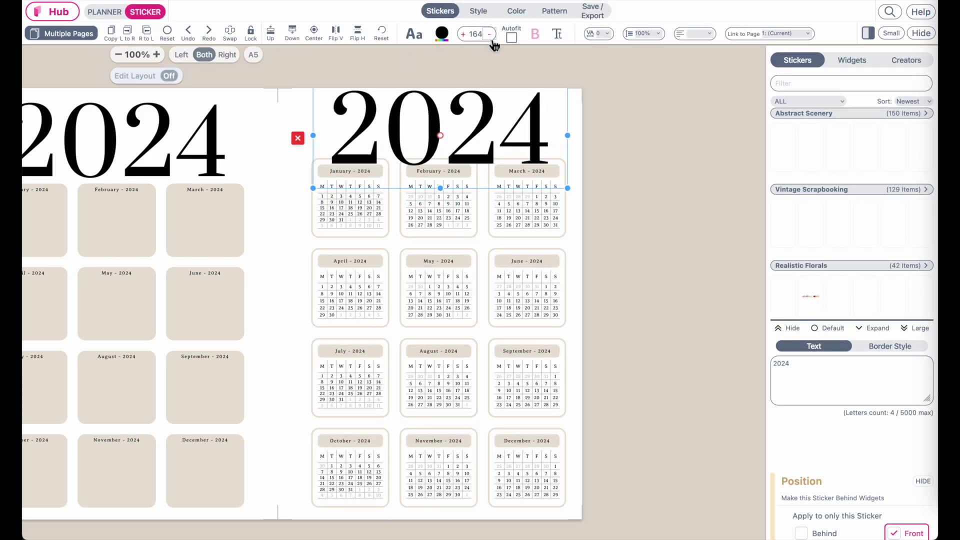
click(489, 35)
click(490, 35)
click(489, 35)
click(490, 35)
click(489, 35)
click(490, 36)
click(490, 36)
click(490, 36)
double_click(477, 35)
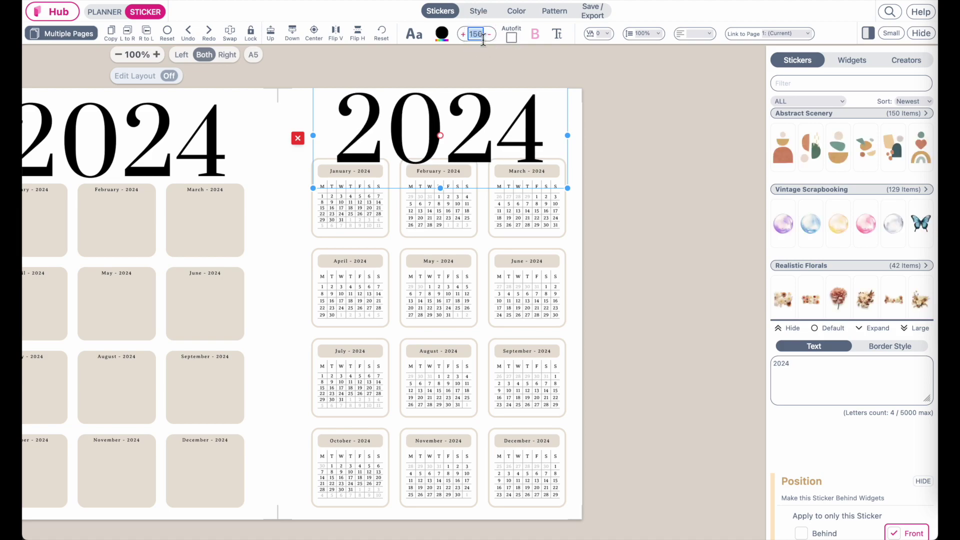
text(120)
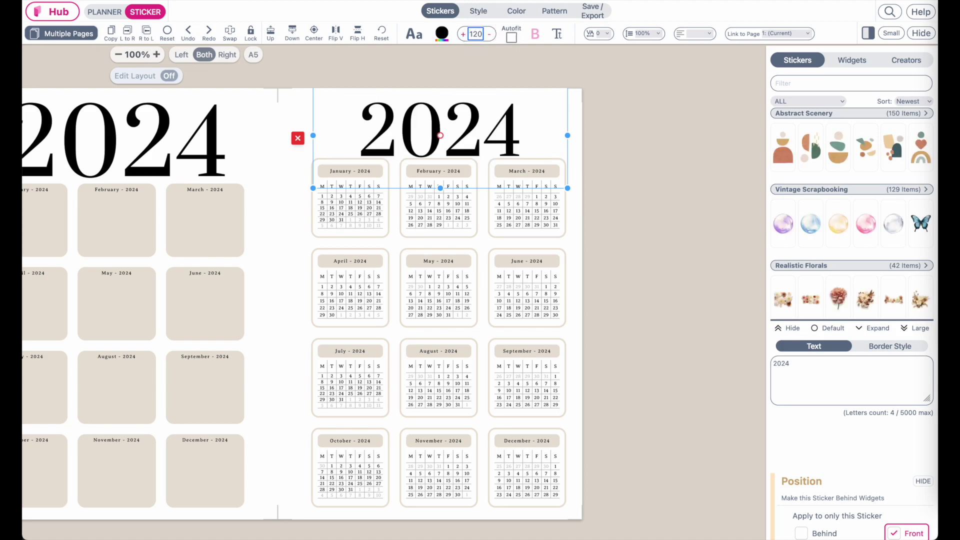
Deselect the title, return to planner editing and apply the saved style Planner Girl to the 2024 calendar spread
key(Escape)
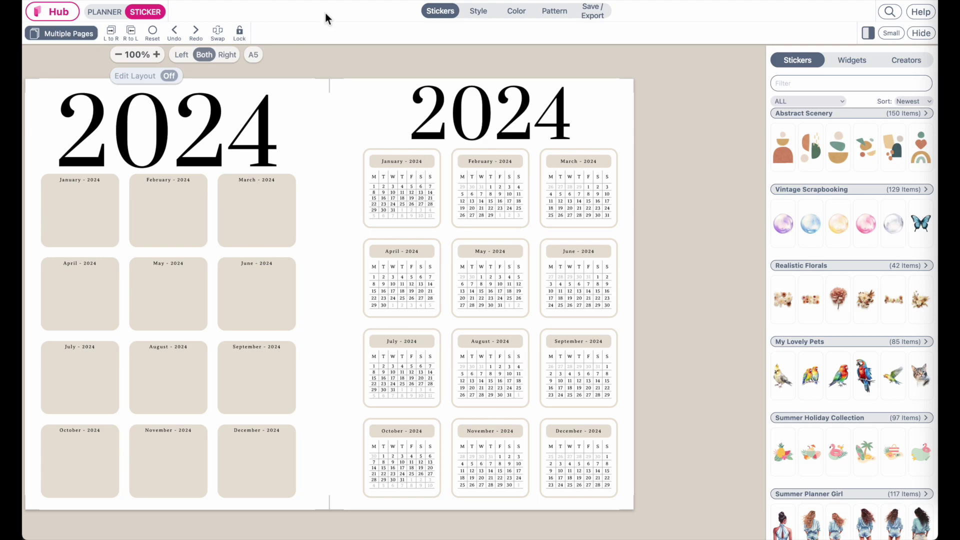
click(104, 12)
click(353, 11)
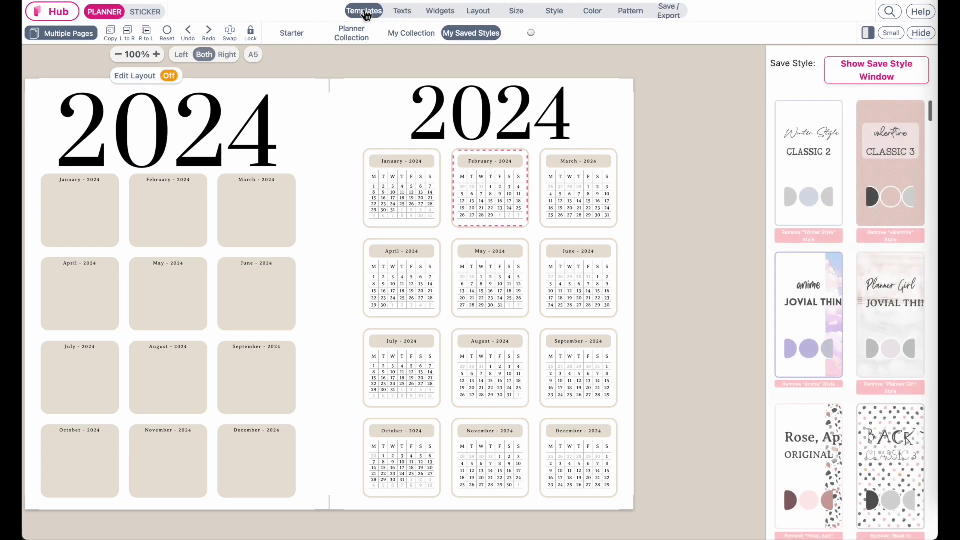
click(885, 313)
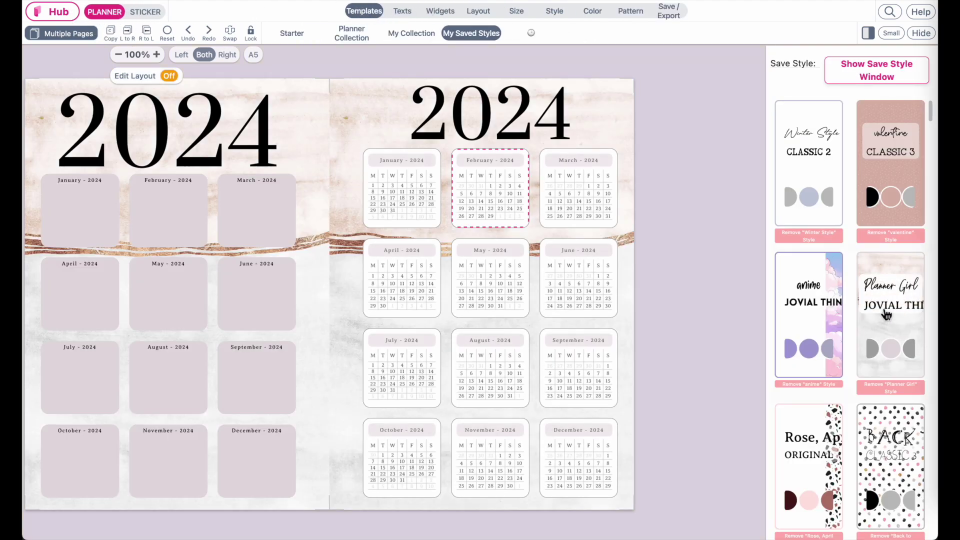
Try the saved styles Rose, April 2021 Dated Monthly, Weekly, Dailies and minimal gray on the 2024 calendar spread
scroll(846, 407, down, 3)
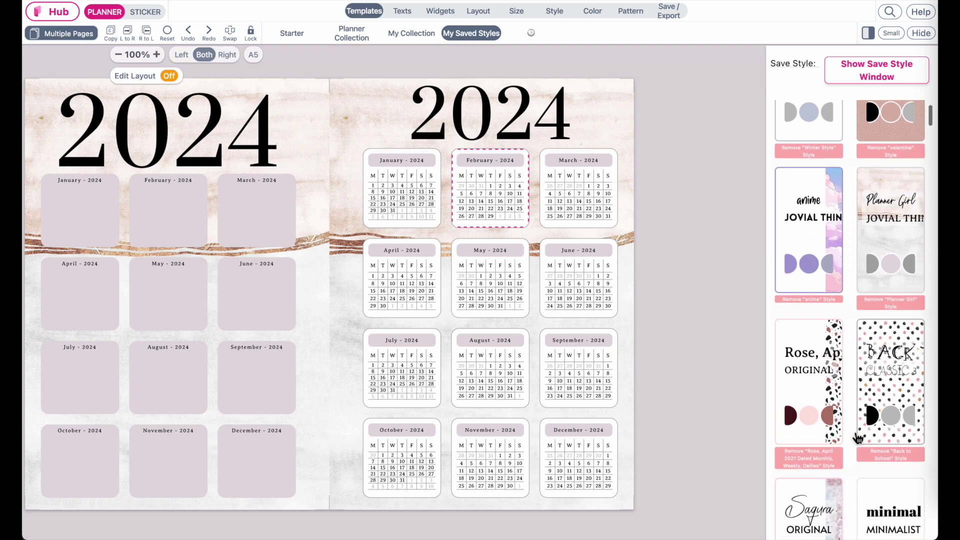
click(819, 368)
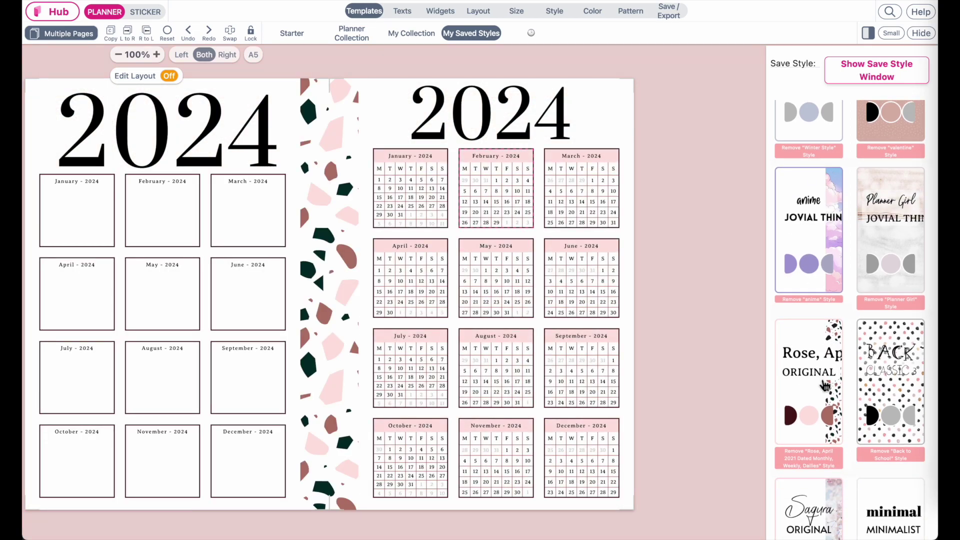
scroll(850, 300, down, 5)
click(867, 265)
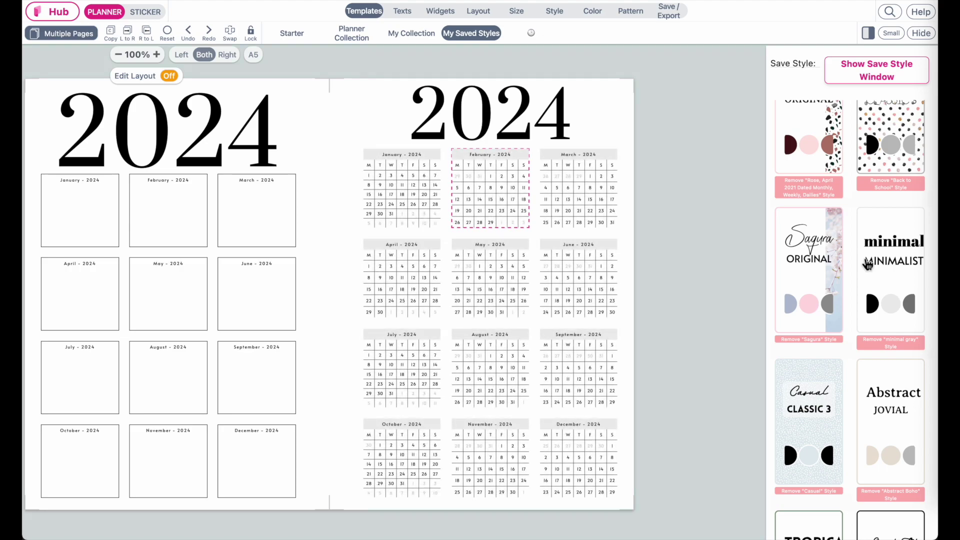
Reapply the saved style Abstract Boho to the 2024 yearly calendar spread
scroll(875, 360, down, 2)
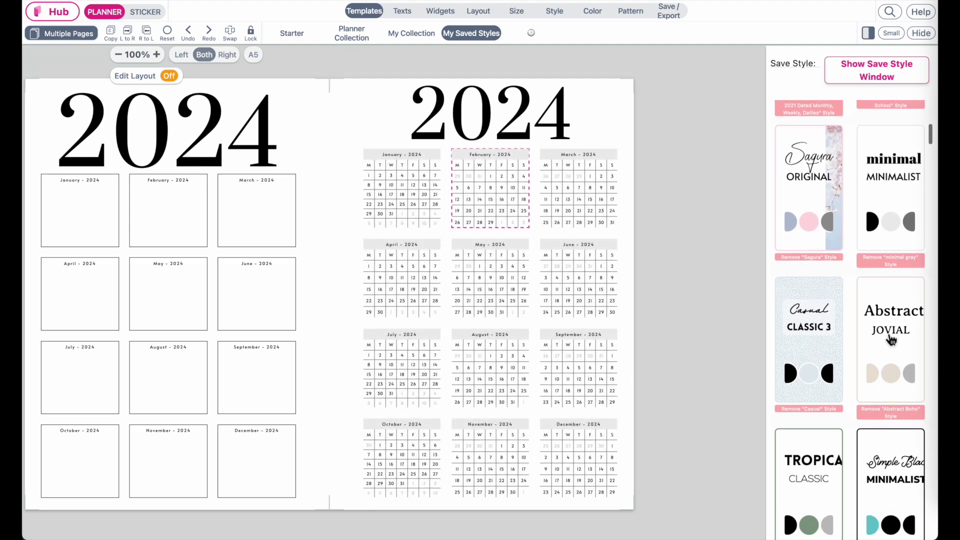
click(890, 338)
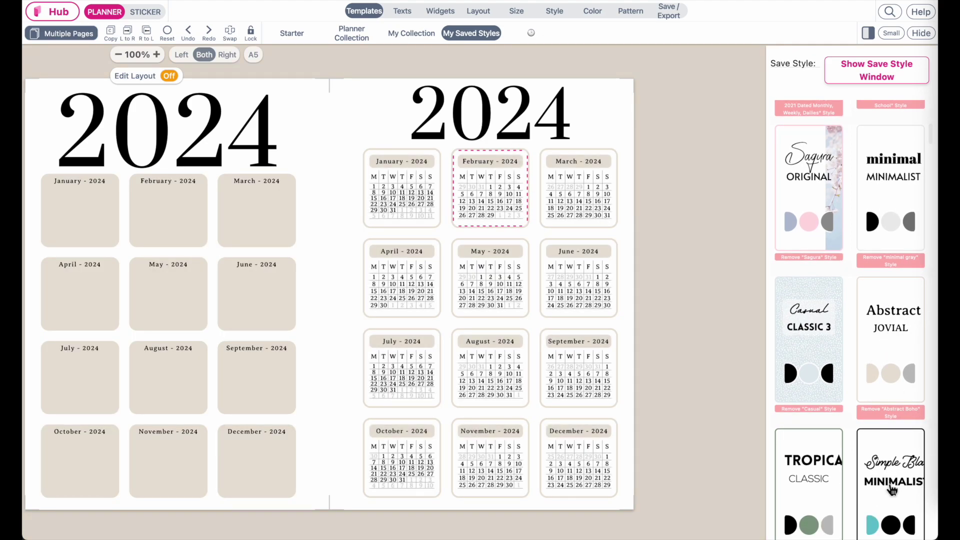
scroll(908, 253, up, 5)
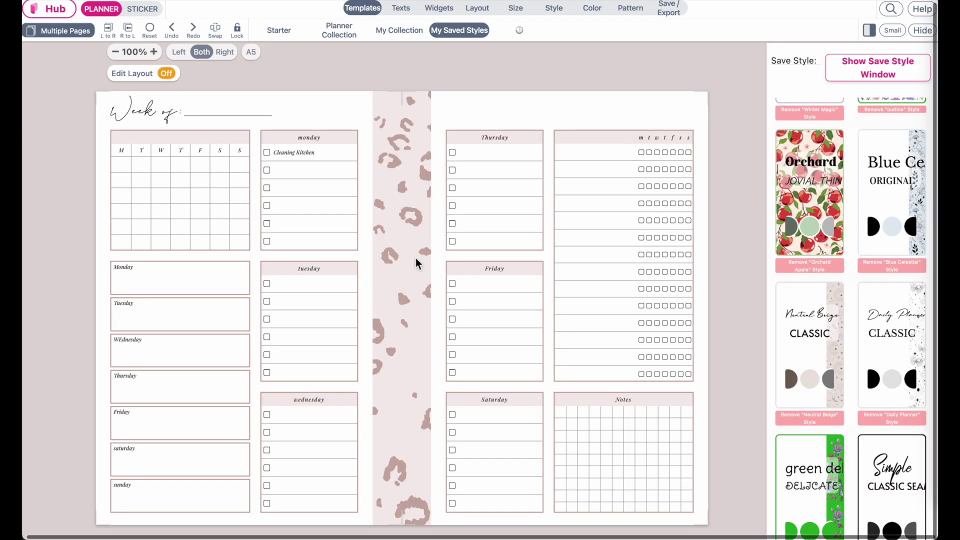